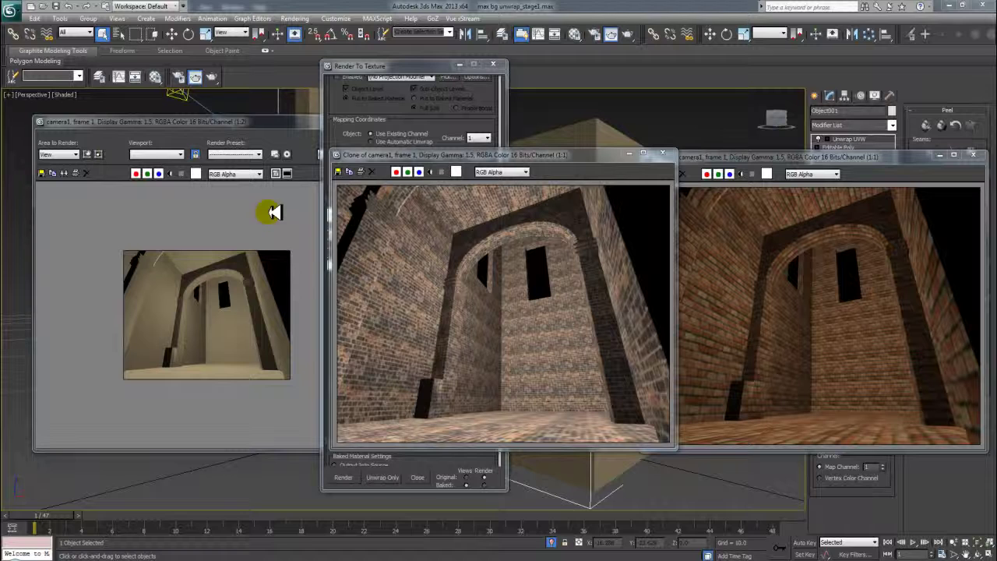
- Close both clone render copies, the rendered frame window and the Render To Texture dialog
{"action": "left_click", "coordinate": [641, 285]}
{"action": "left_click_drag", "start_coordinate": [677, 285], "coordinate": [641, 285]}
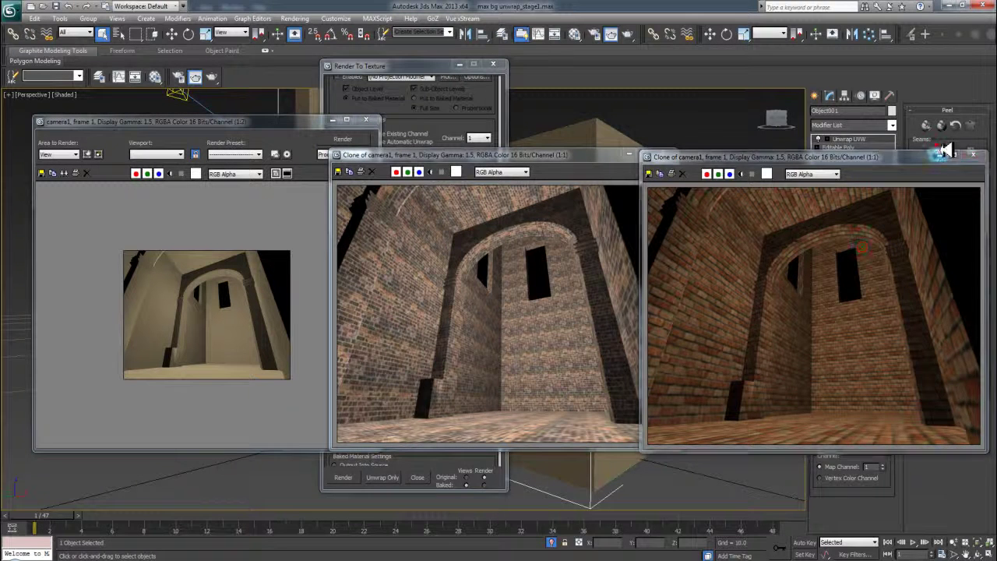
{"action": "left_click", "coordinate": [973, 156]}
{"action": "left_click", "coordinate": [658, 156]}
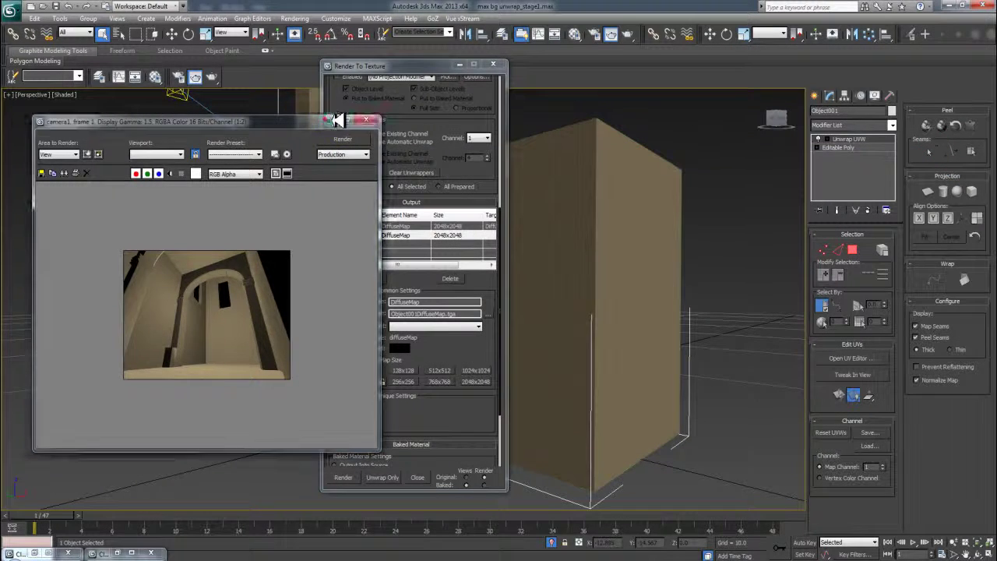
{"action": "left_click", "coordinate": [366, 120]}
{"action": "left_click", "coordinate": [492, 65]}
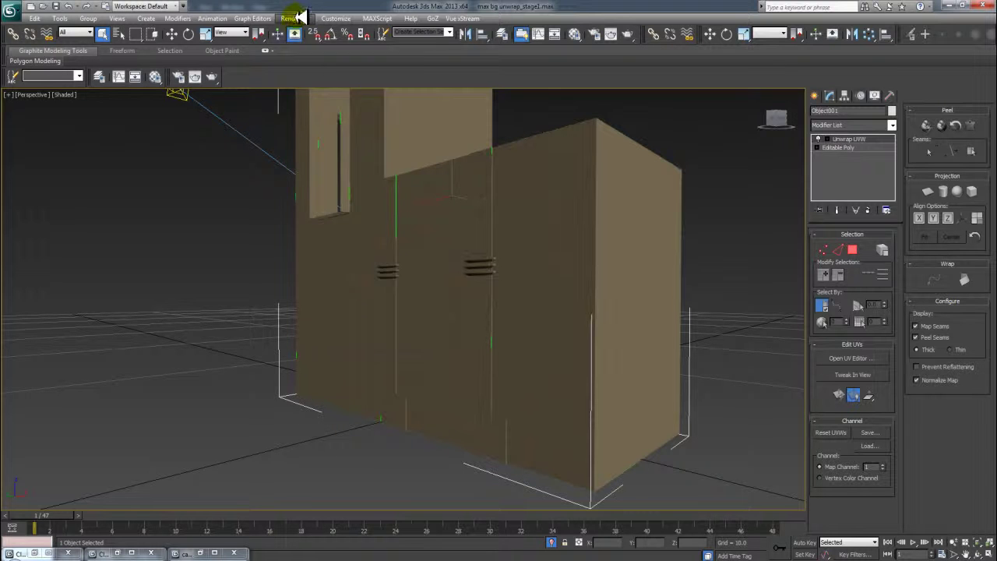
{"action": "left_click", "coordinate": [296, 18]}
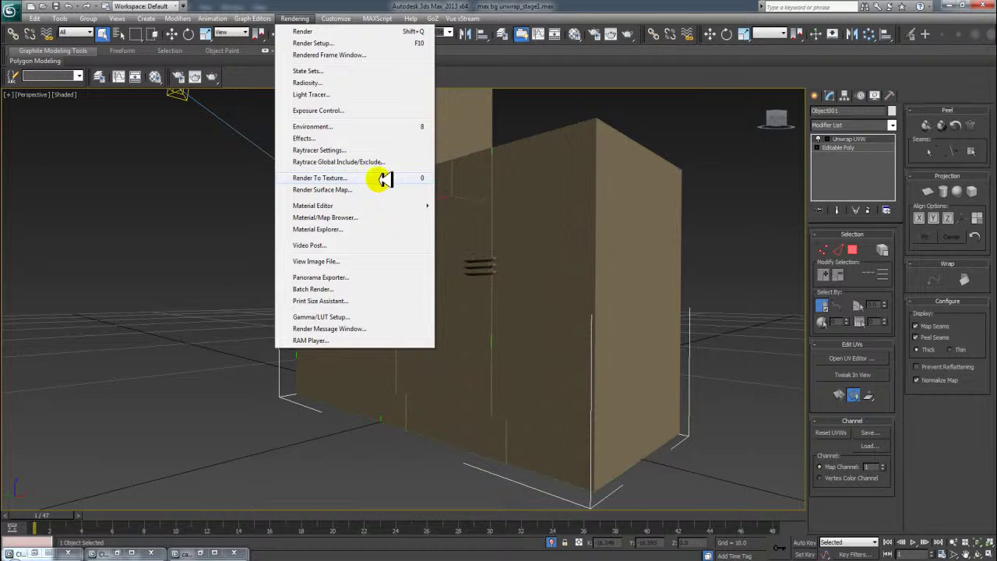
- Reopen Render To Texture and set its output path to the bg texture folder
{"action": "left_click", "coordinate": [317, 178]}
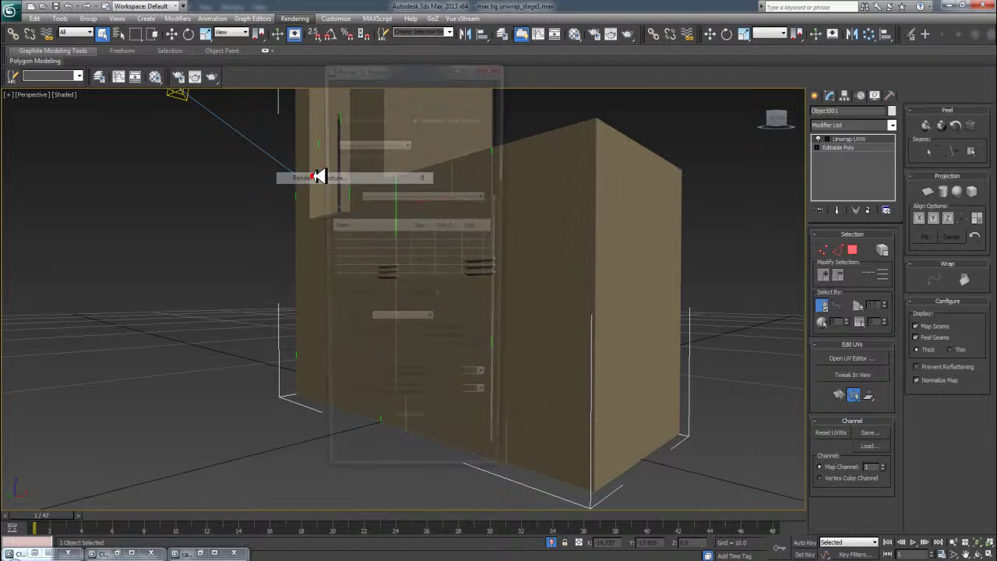
{"action": "left_click_drag", "start_coordinate": [382, 65], "coordinate": [233, 71]}
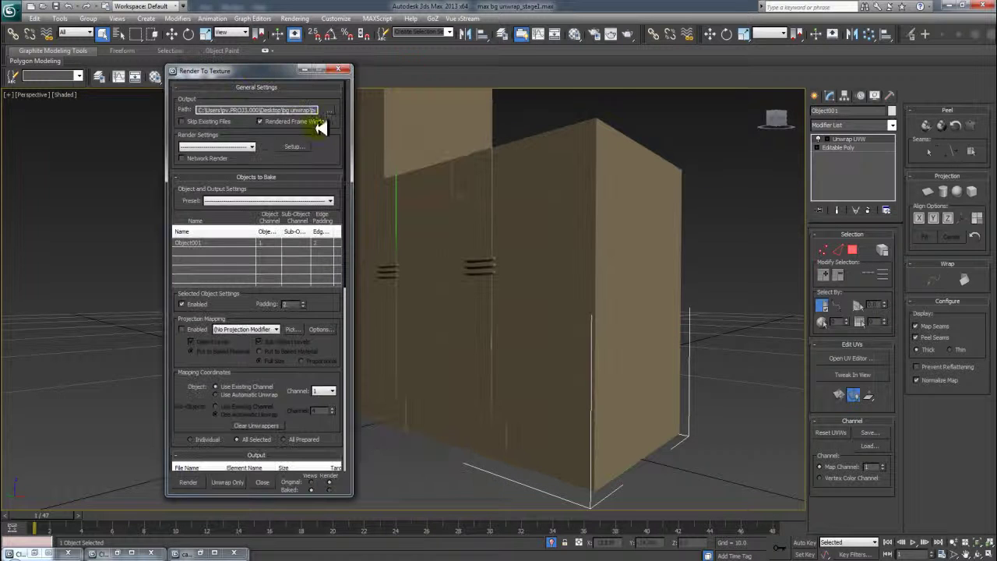
{"action": "left_click", "coordinate": [339, 109]}
{"action": "left_click", "coordinate": [465, 336]}
{"action": "left_click", "coordinate": [510, 381]}
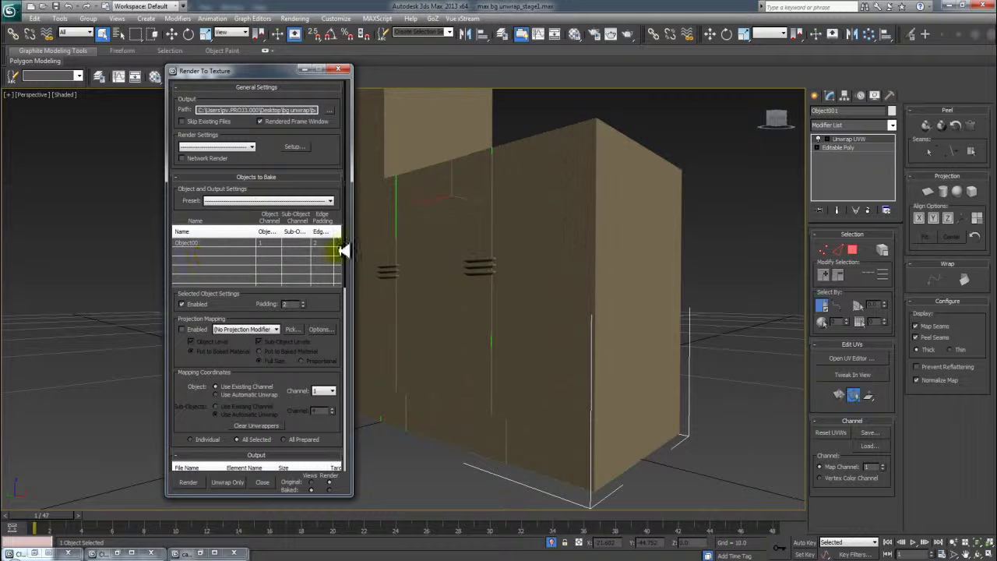
- Delete both old DiffuseMap entries from the Output list
{"action": "left_click_drag", "start_coordinate": [326, 312], "coordinate": [336, 224]}
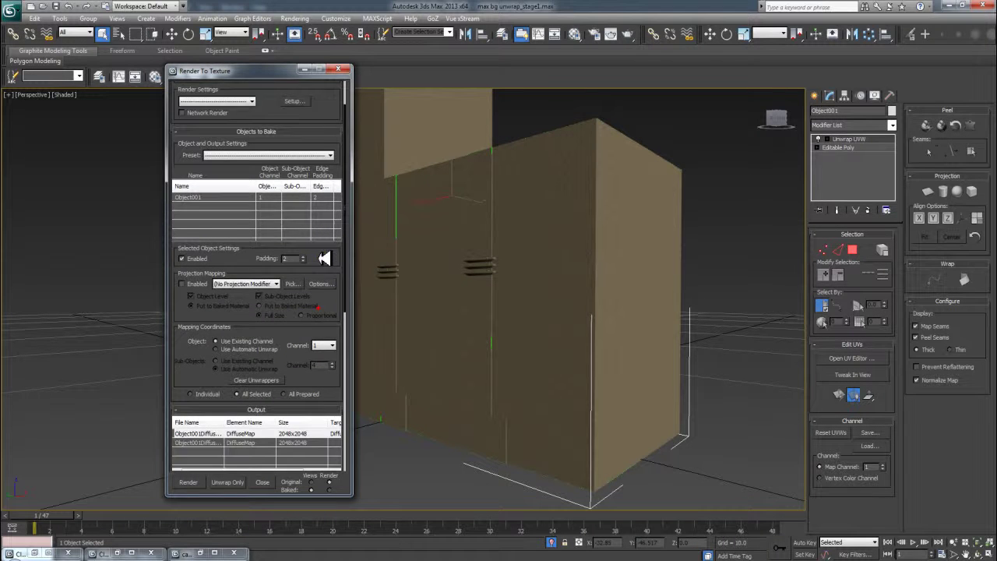
{"action": "left_click", "coordinate": [290, 399]}
{"action": "left_click", "coordinate": [307, 443]}
{"action": "left_click", "coordinate": [295, 443]}
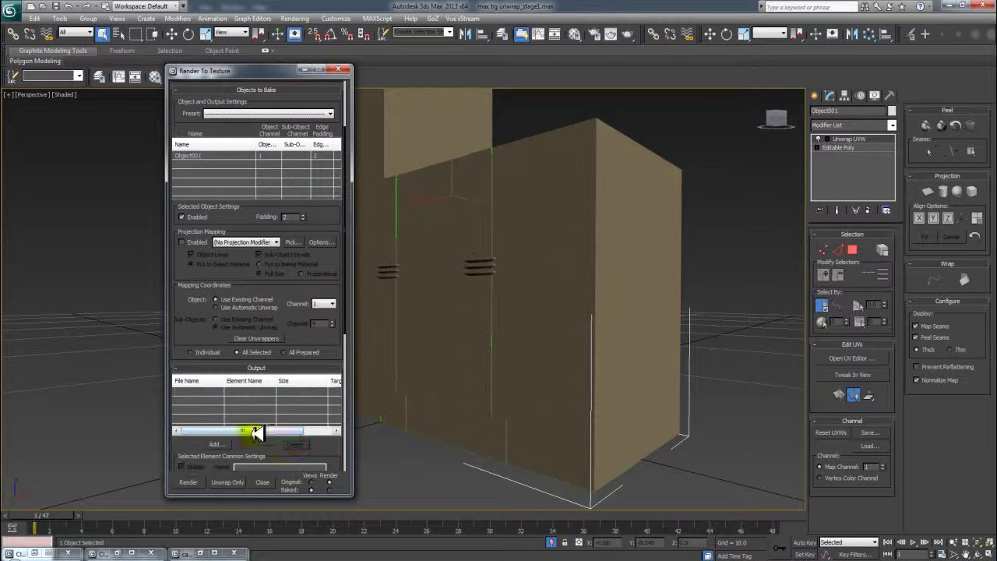
{"action": "left_click_drag", "start_coordinate": [298, 324], "coordinate": [304, 256]}
{"action": "scroll", "coordinate": [303, 256], "scroll_direction": "up", "scroll_amount": 2}
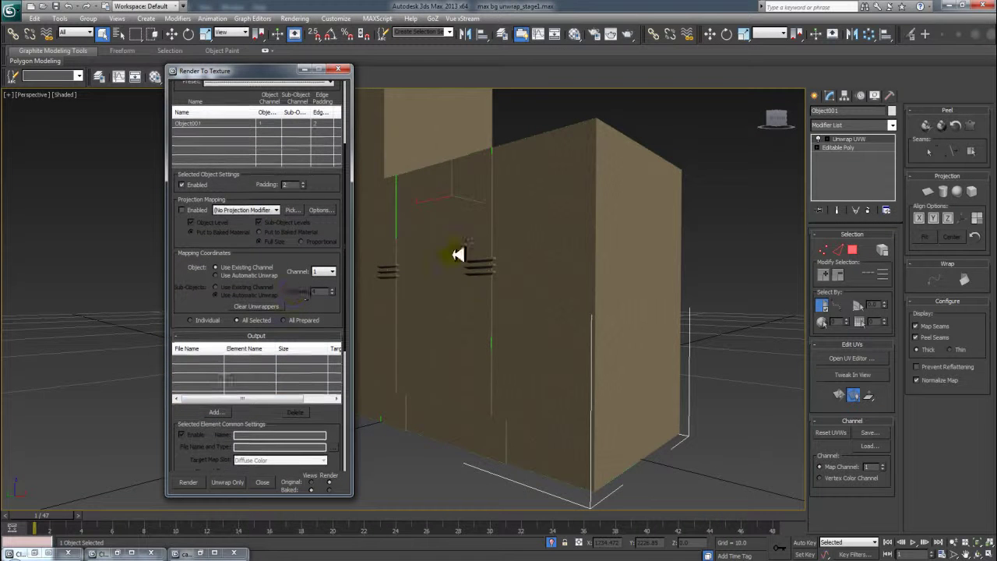
- Add a DiffuseMap output element sized 2048x2048
{"action": "left_click", "coordinate": [215, 412]}
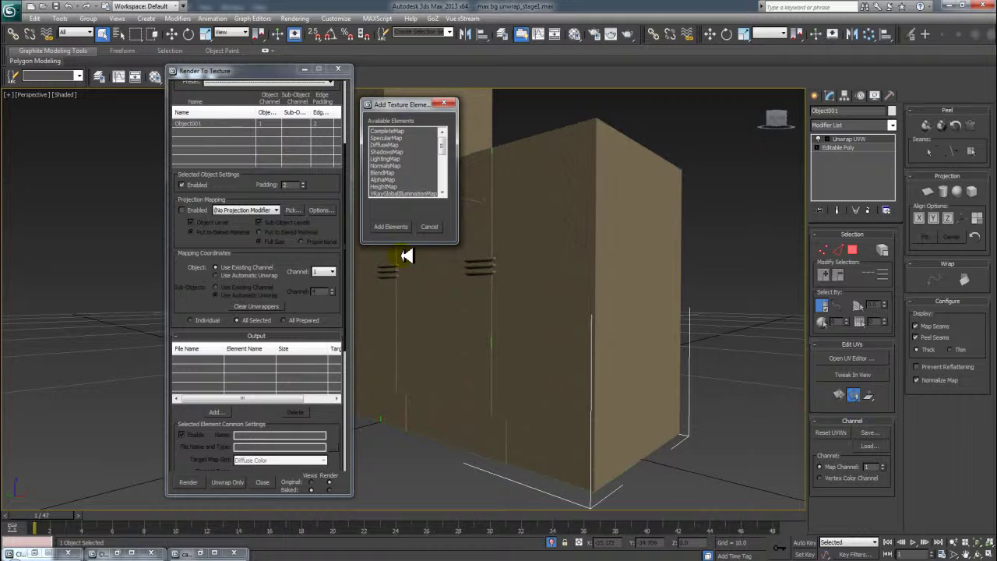
{"action": "left_click", "coordinate": [392, 145]}
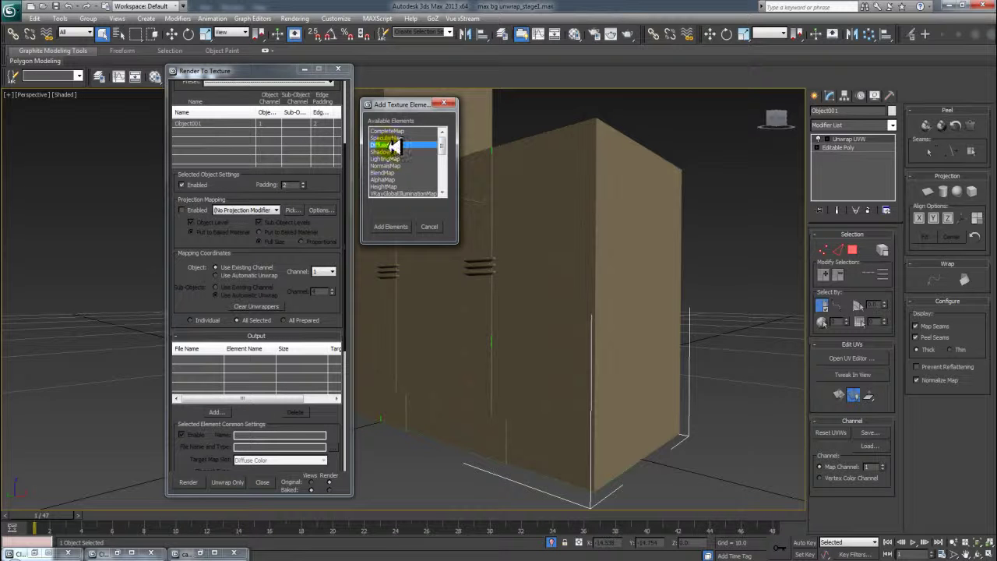
{"action": "left_click", "coordinate": [402, 228]}
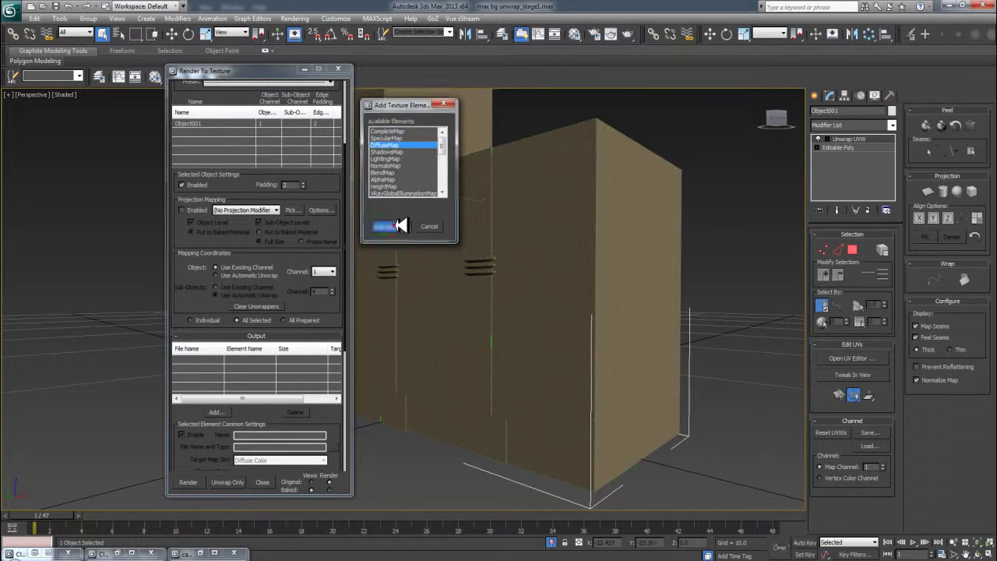
{"action": "left_click_drag", "start_coordinate": [321, 419], "coordinate": [318, 269]}
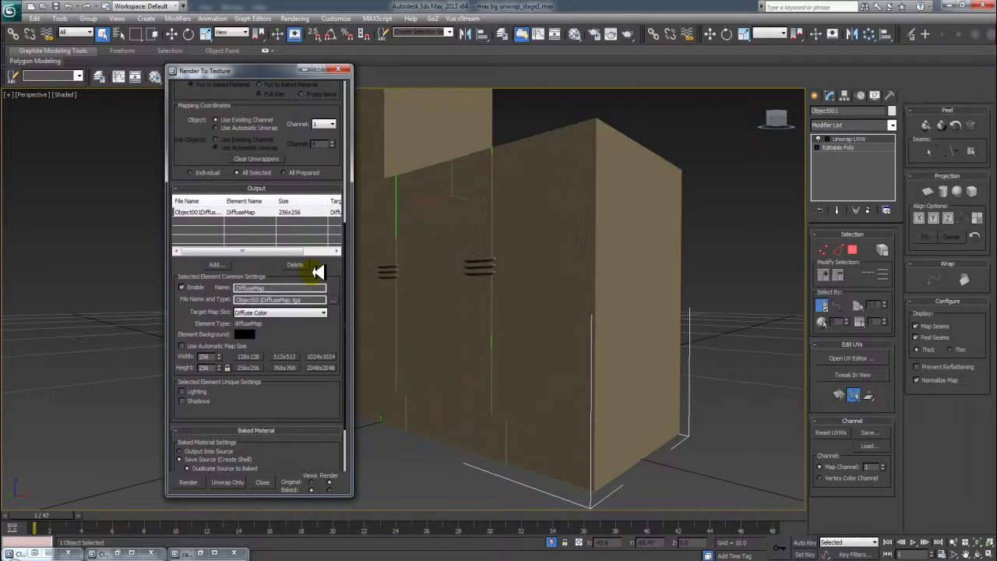
{"action": "left_click", "coordinate": [322, 367]}
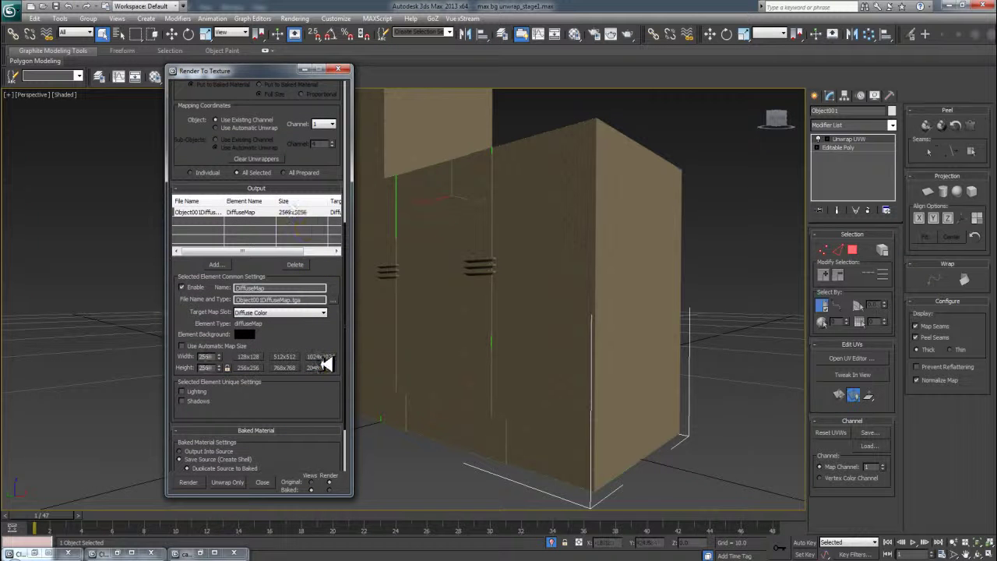
- Render the DiffuseMap texture bake
{"action": "left_click_drag", "start_coordinate": [325, 263], "coordinate": [323, 305]}
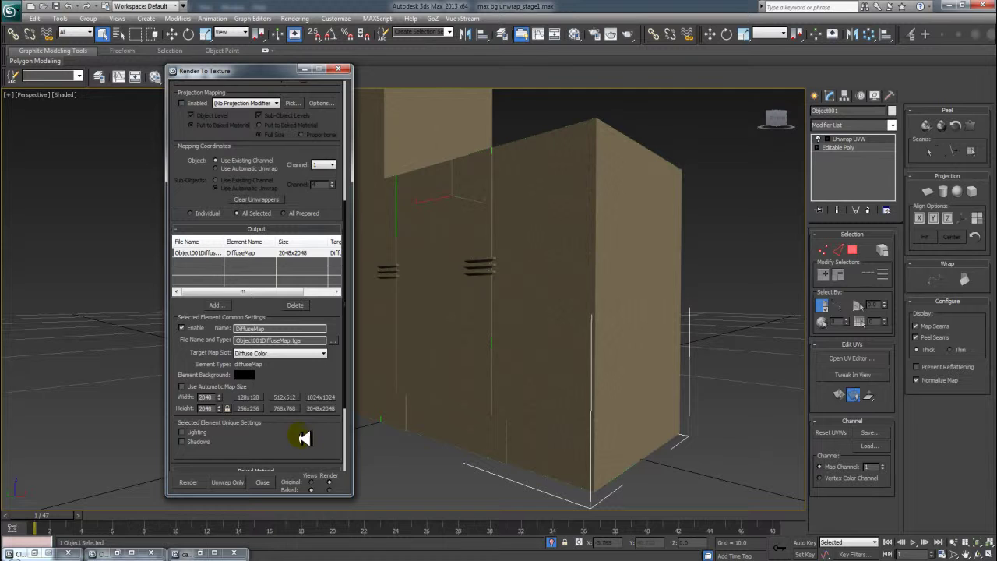
{"action": "scroll", "coordinate": [303, 438], "scroll_direction": "down", "scroll_amount": 3}
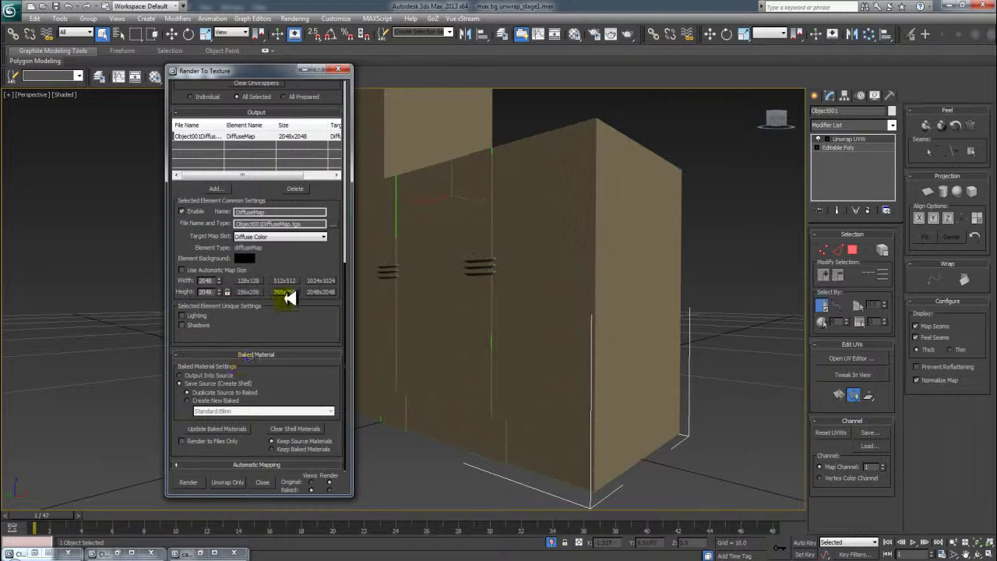
{"action": "left_click_drag", "start_coordinate": [312, 316], "coordinate": [303, 367]}
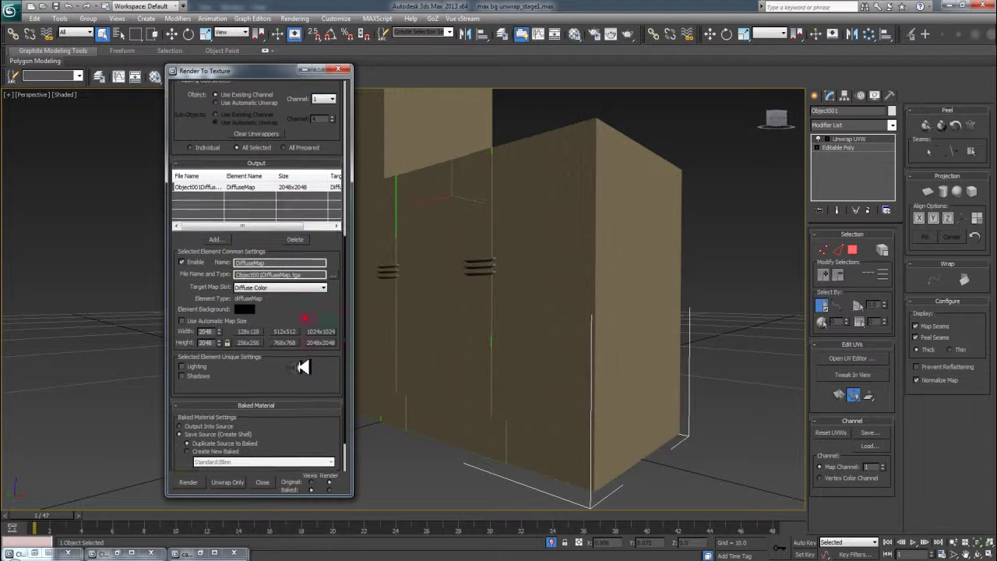
{"action": "left_click", "coordinate": [185, 481]}
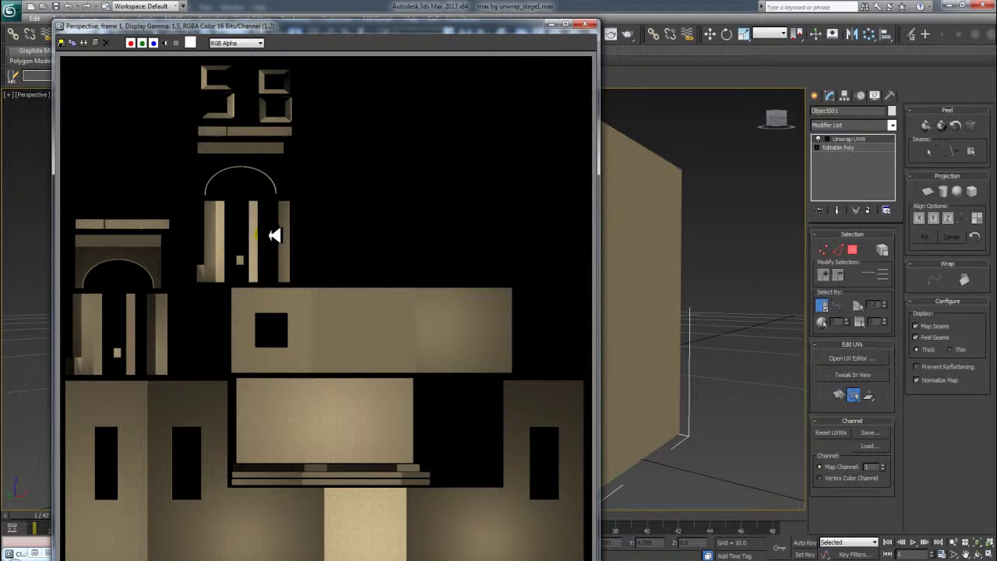
- Bring up the baked texture result and open the bg folder holding it
{"action": "left_click", "coordinate": [352, 339]}
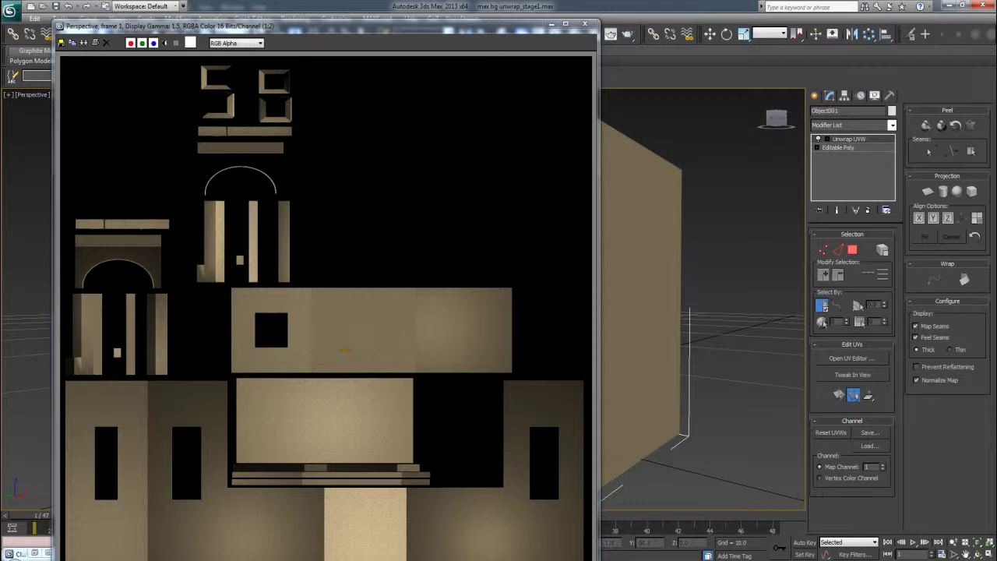
{"action": "left_click", "coordinate": [541, 518]}
- Preview Object001DiffuseMap.tga in ACDSee, then close the viewer, bg folder and render result
{"action": "double_click", "coordinate": [184, 88]}
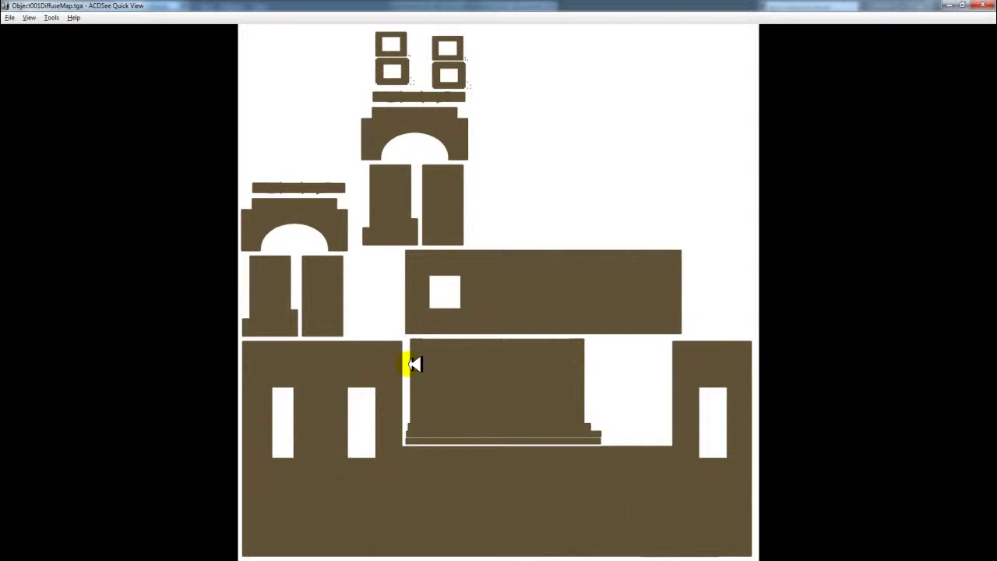
{"action": "left_click", "coordinate": [981, 5]}
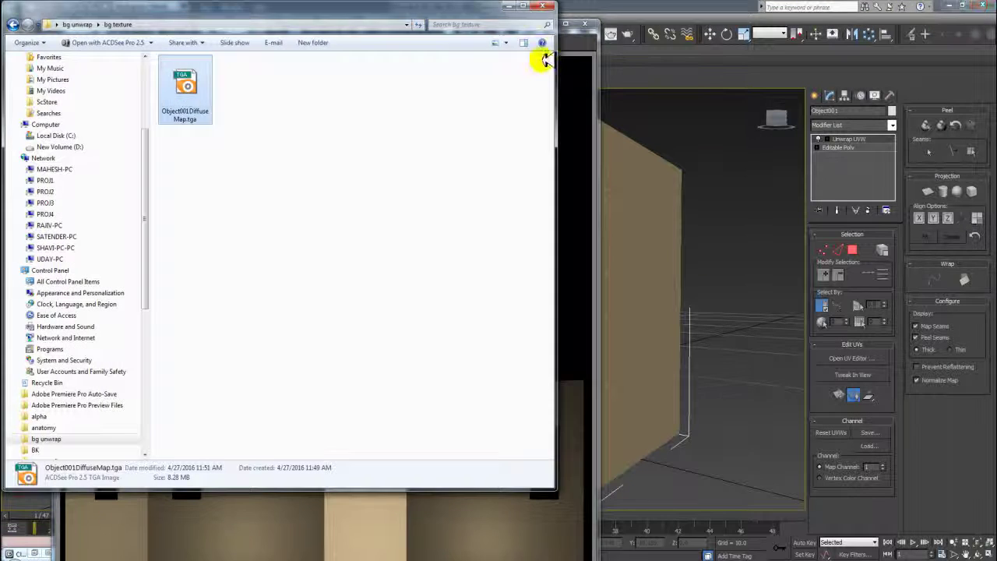
{"action": "left_click", "coordinate": [542, 5]}
{"action": "left_click", "coordinate": [583, 21]}
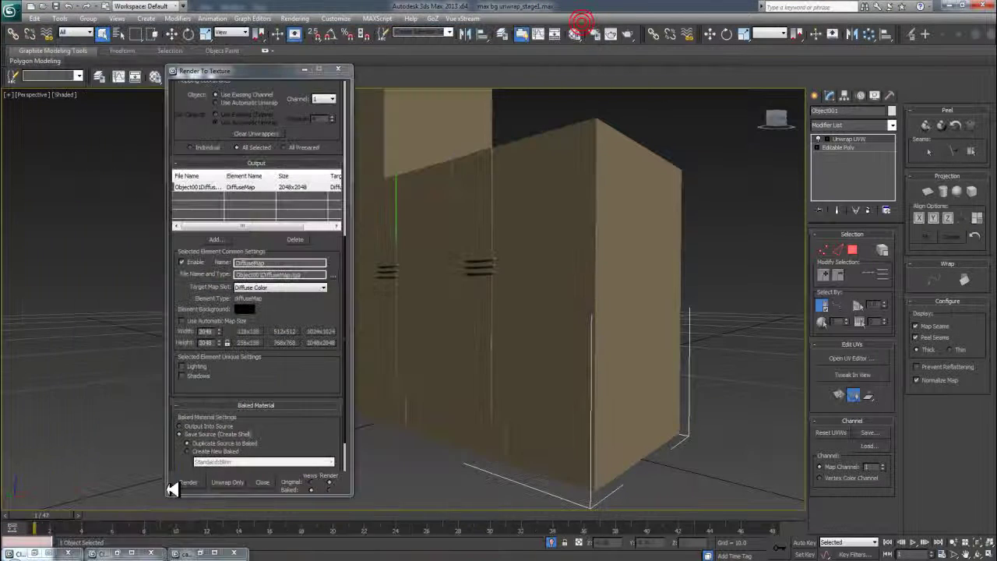
- Switch to Photoshop and make the WALL TEXTURE document active
{"action": "left_click", "coordinate": [9, 553]}
{"action": "left_click", "coordinate": [187, 553]}
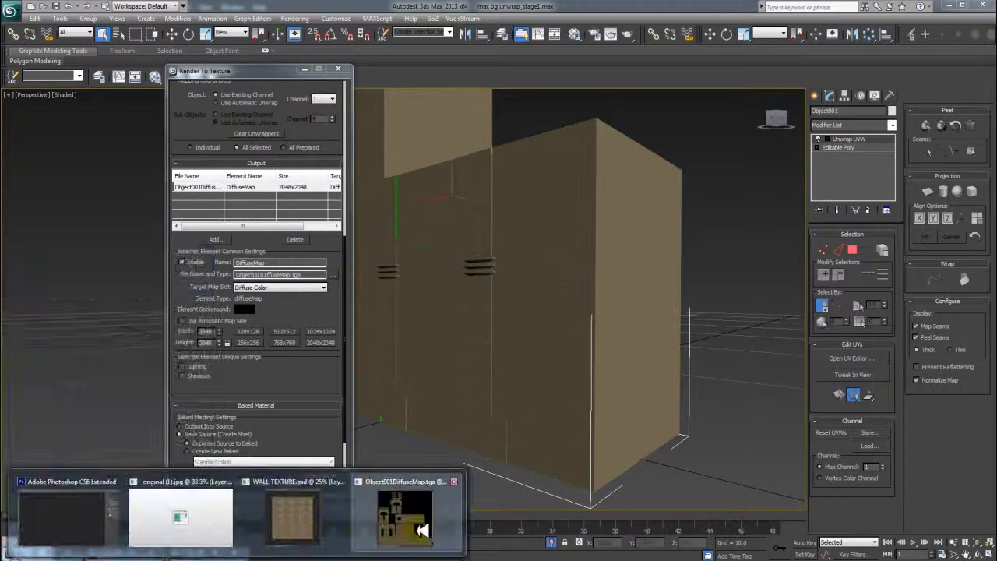
{"action": "left_click", "coordinate": [422, 530]}
{"action": "left_click", "coordinate": [360, 106]}
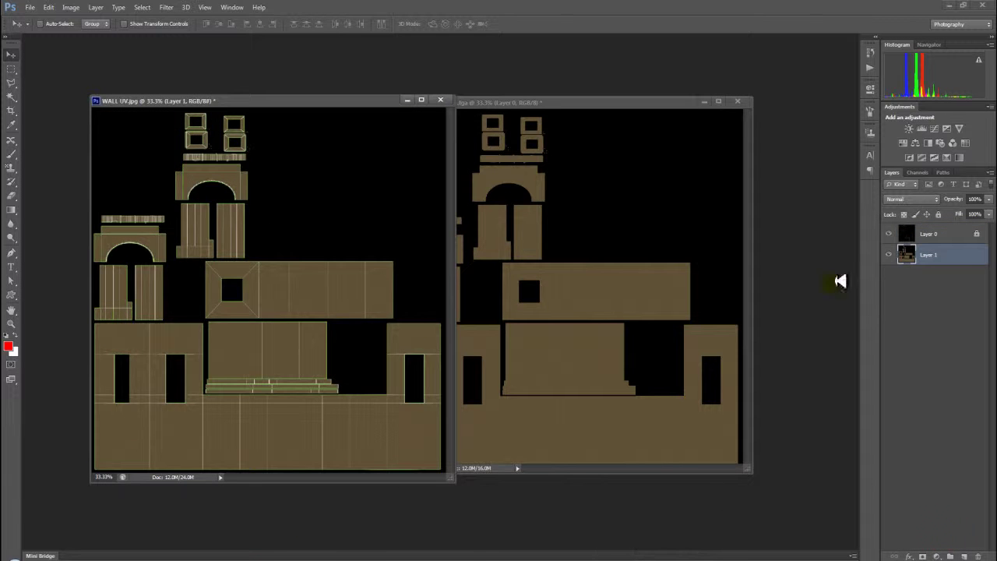
- Hide and reshow Layer 0's UV wireframe to compare it with the baked map
{"action": "left_click", "coordinate": [887, 233]}
{"action": "left_click", "coordinate": [888, 234]}
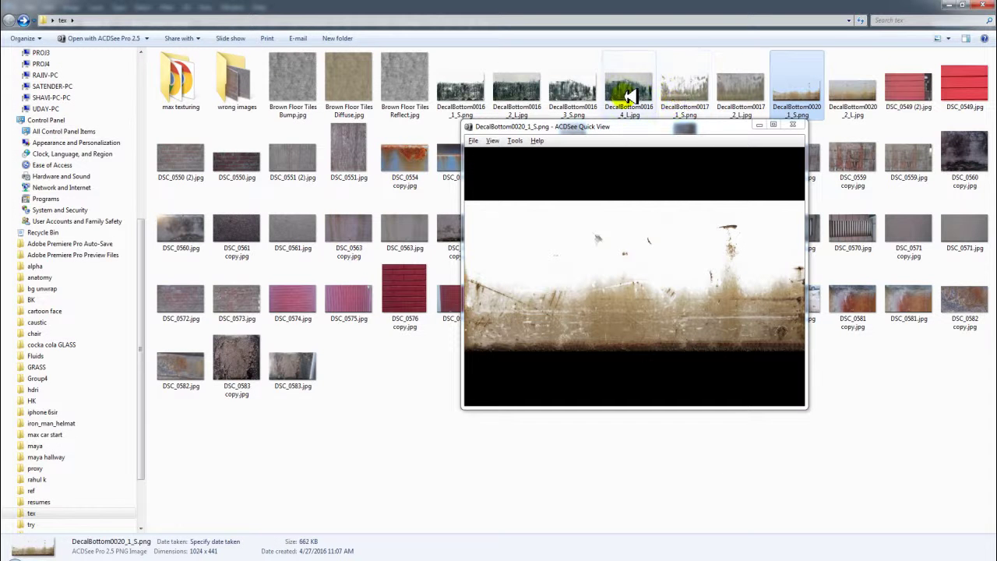
- Select decals DecalBottom0016_4_L, 0016_3_S, 0017_1_S and 0020_2_L, then return to Photoshop
{"action": "left_click", "coordinate": [628, 88], "text": "ctrl"}
{"action": "left_click", "coordinate": [571, 88], "text": "ctrl"}
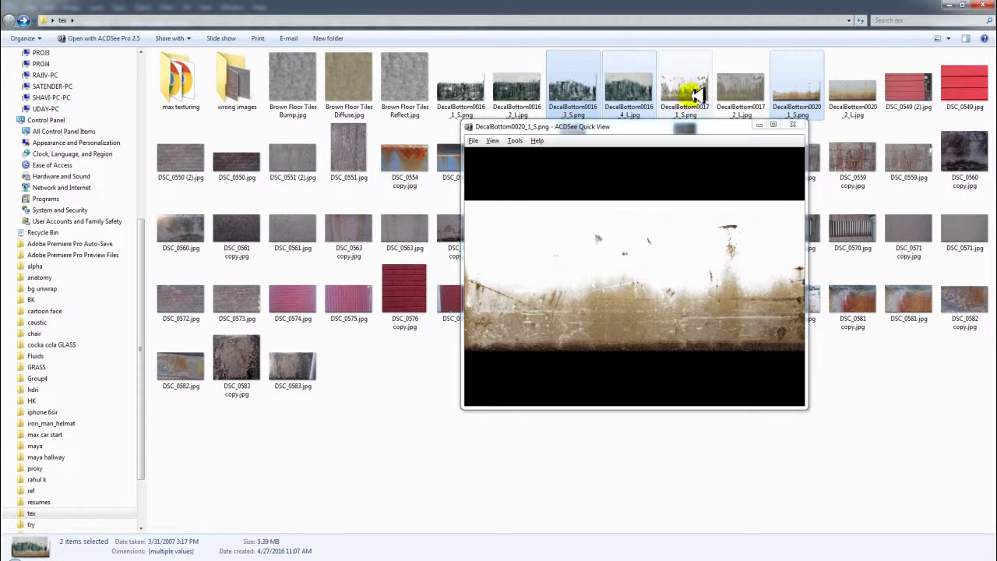
{"action": "left_click", "coordinate": [689, 92], "text": "ctrl"}
{"action": "left_click", "coordinate": [847, 88], "text": "ctrl"}
{"action": "right_click", "coordinate": [690, 79]}
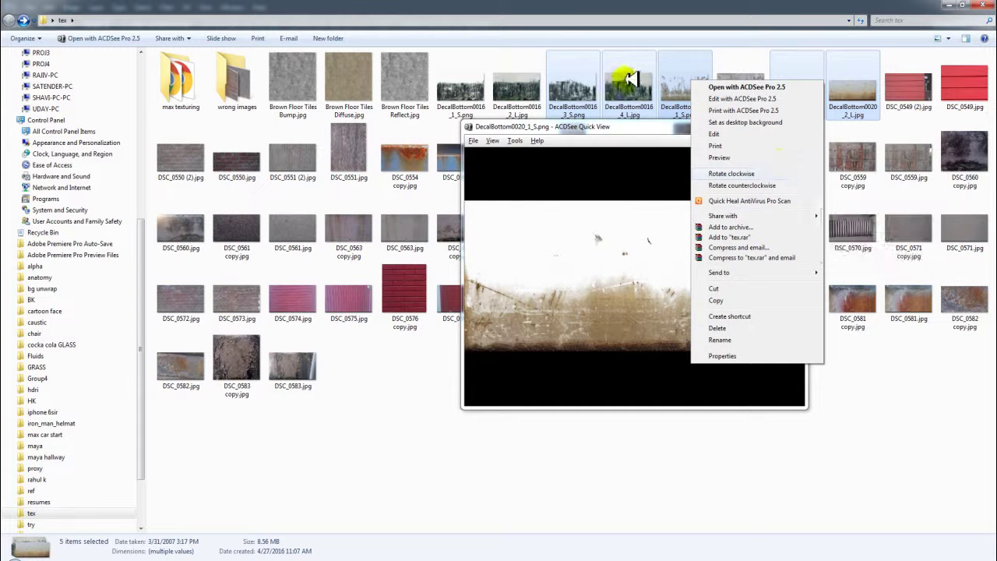
{"action": "left_click", "coordinate": [626, 79]}
{"action": "left_click", "coordinate": [44, 550]}
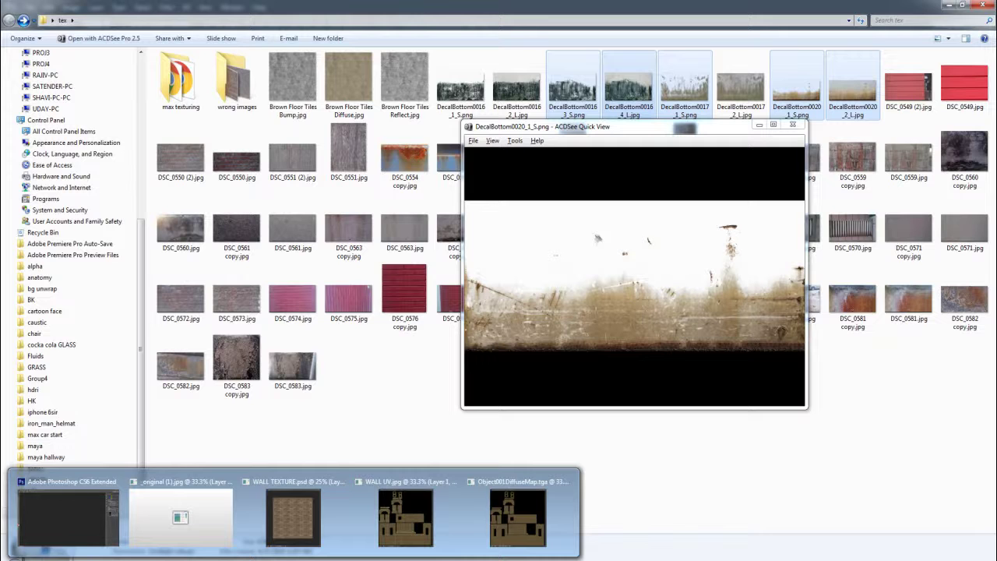
{"action": "left_click", "coordinate": [81, 537]}
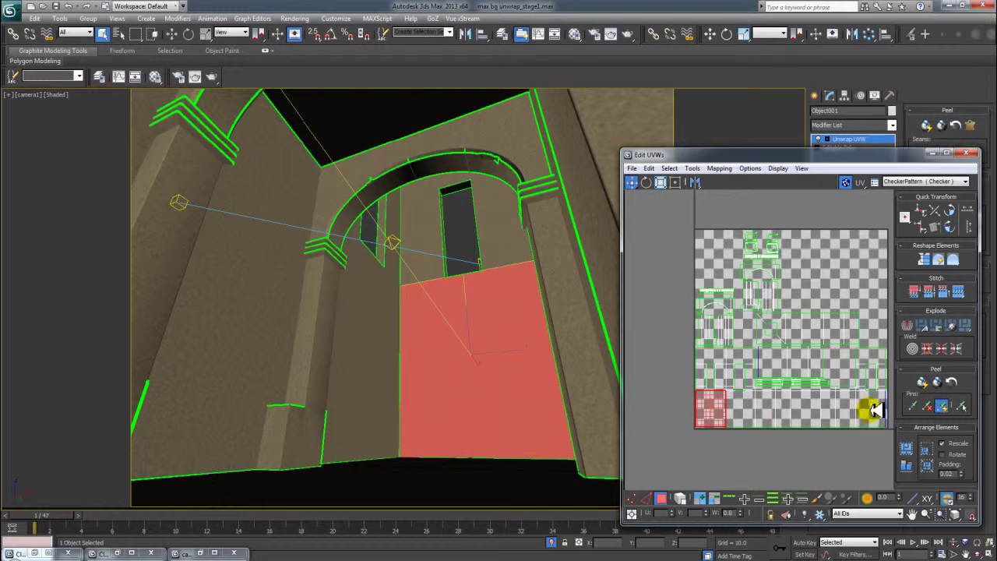
- Select the left pillar's UV cluster, then view old warehouse hallway reference images
{"action": "left_click", "coordinate": [868, 408]}
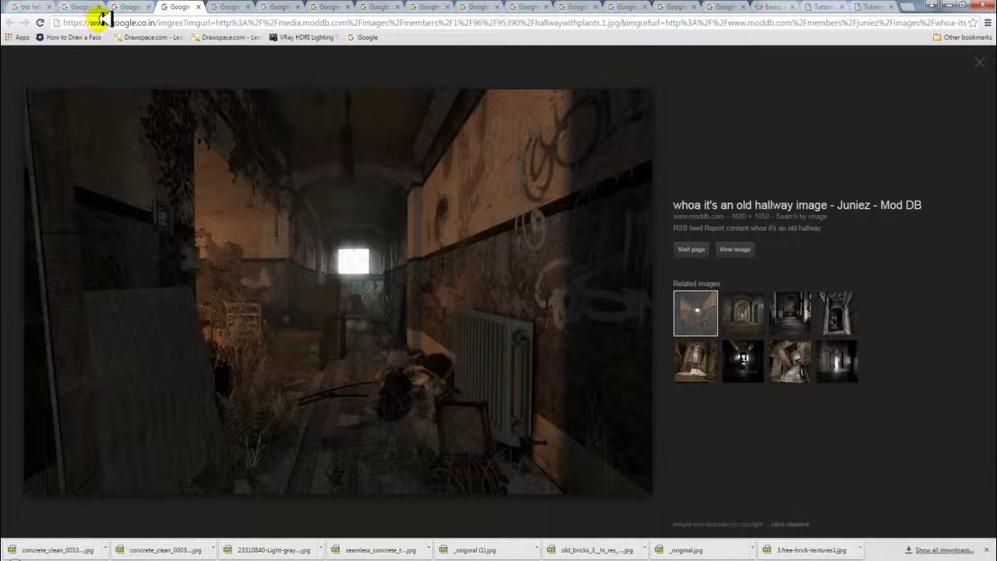
{"action": "left_click", "coordinate": [132, 11]}
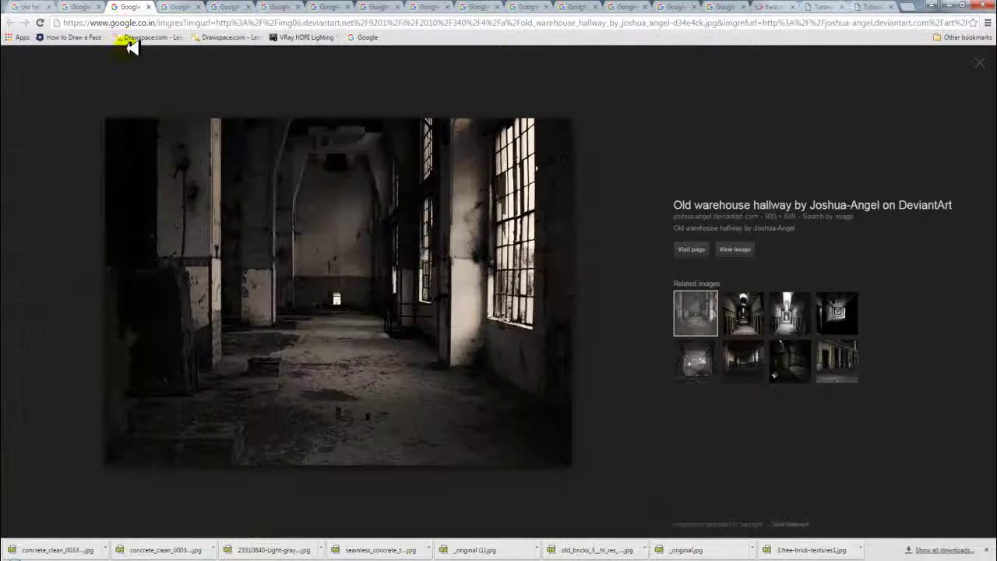
{"action": "left_click", "coordinate": [177, 6]}
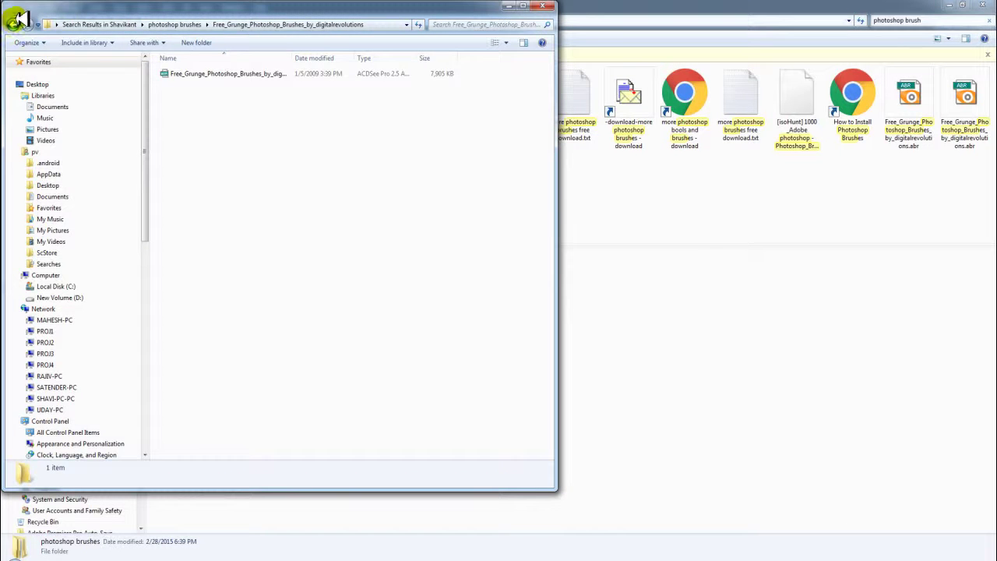
- Open the Free_Grunge_Photoshop_Brushes_by_digitalrevolutions folder, then bring up Photoshop's brush preset options
{"action": "left_click", "coordinate": [19, 18]}
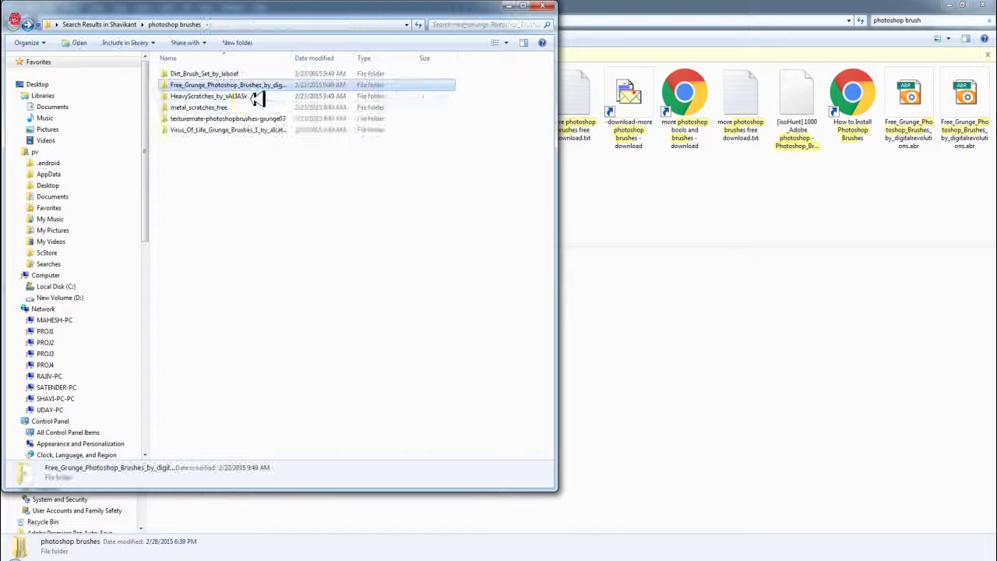
{"action": "double_click", "coordinate": [248, 82]}
{"action": "left_click", "coordinate": [382, 25]}
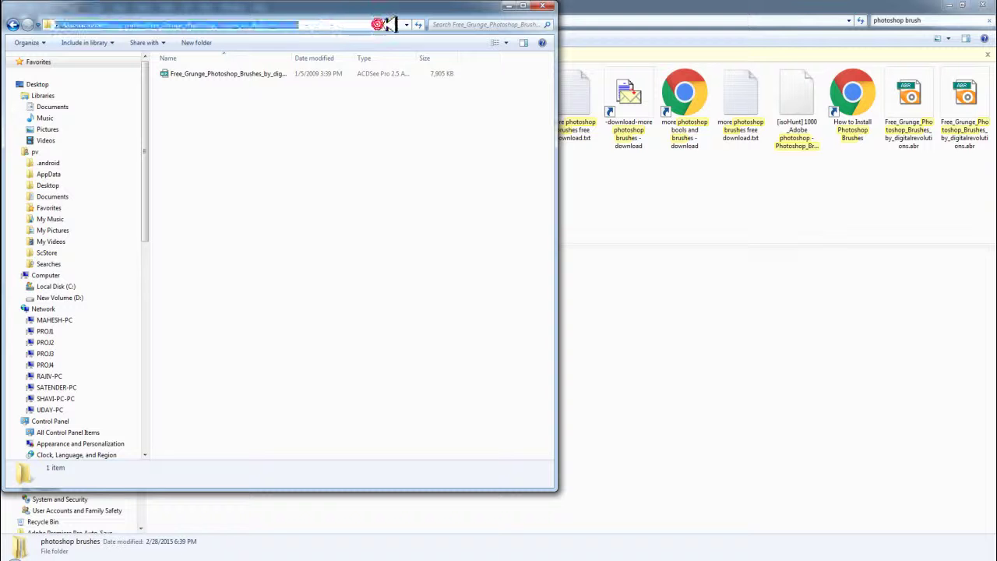
{"action": "mouse_move", "coordinate": [55, 545]}
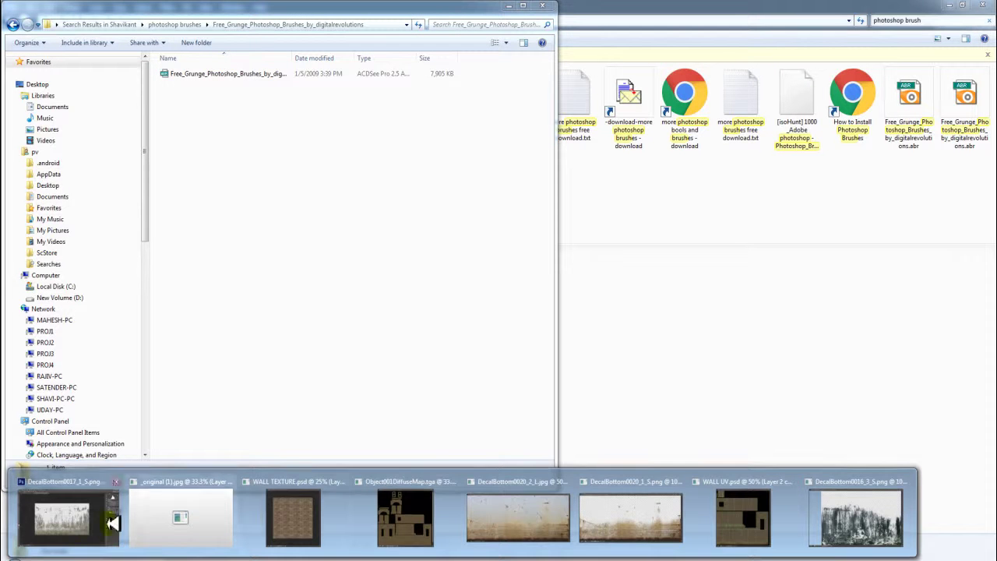
{"action": "left_click", "coordinate": [107, 509]}
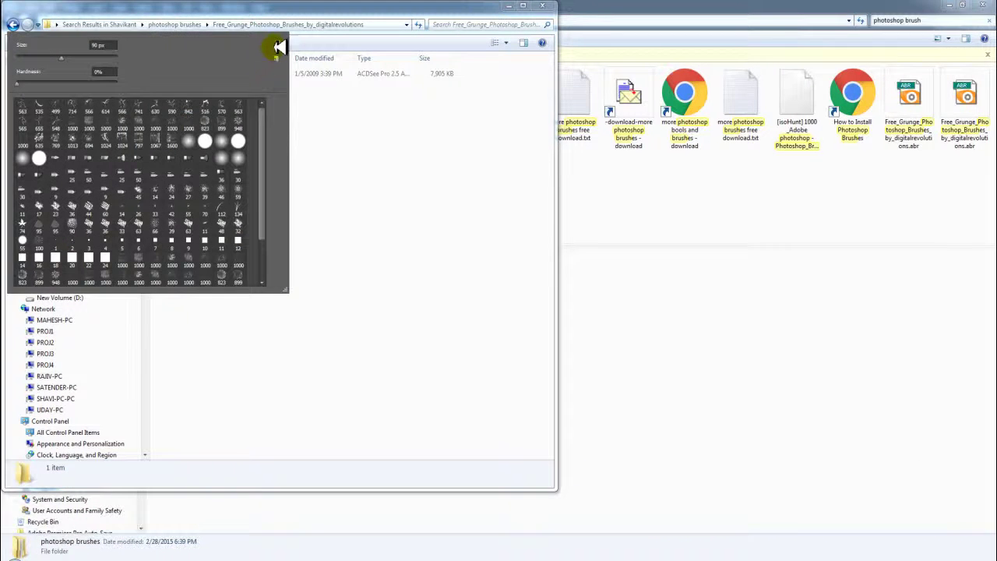
{"action": "left_click", "coordinate": [277, 42]}
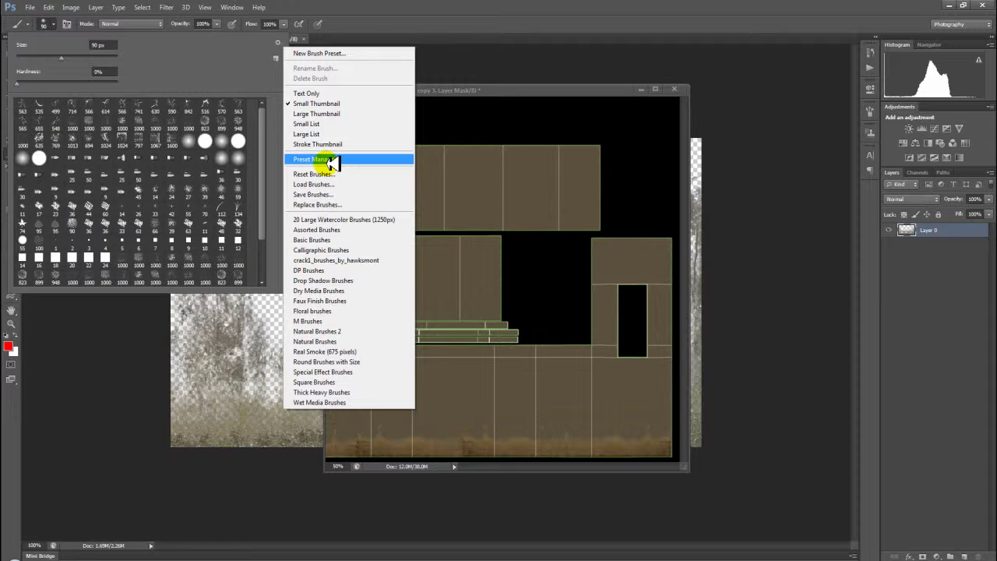
- Load the Free_Grunge_Photoshop_Brushes set and pick a large grunge brush
{"action": "left_click", "coordinate": [335, 185]}
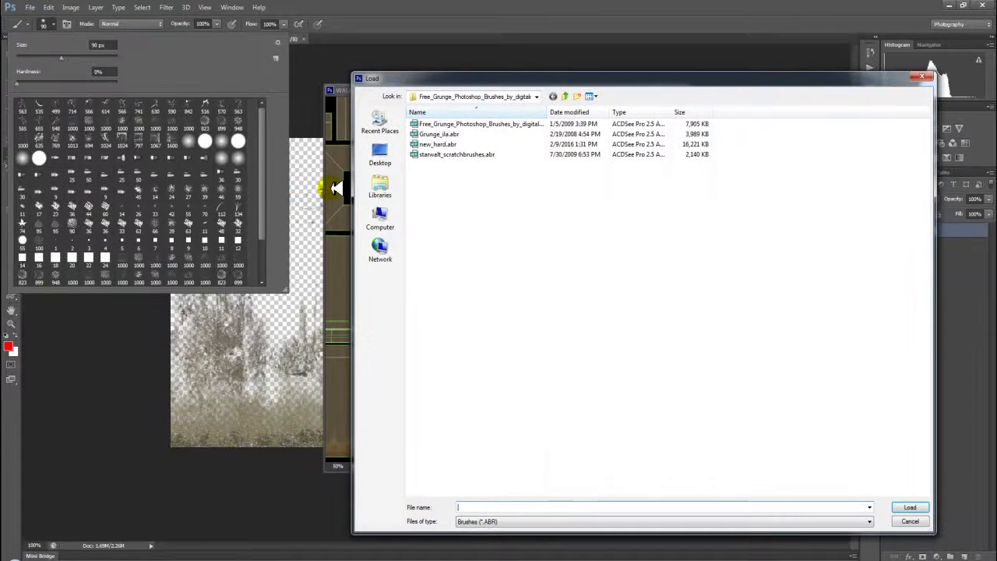
{"action": "double_click", "coordinate": [490, 123]}
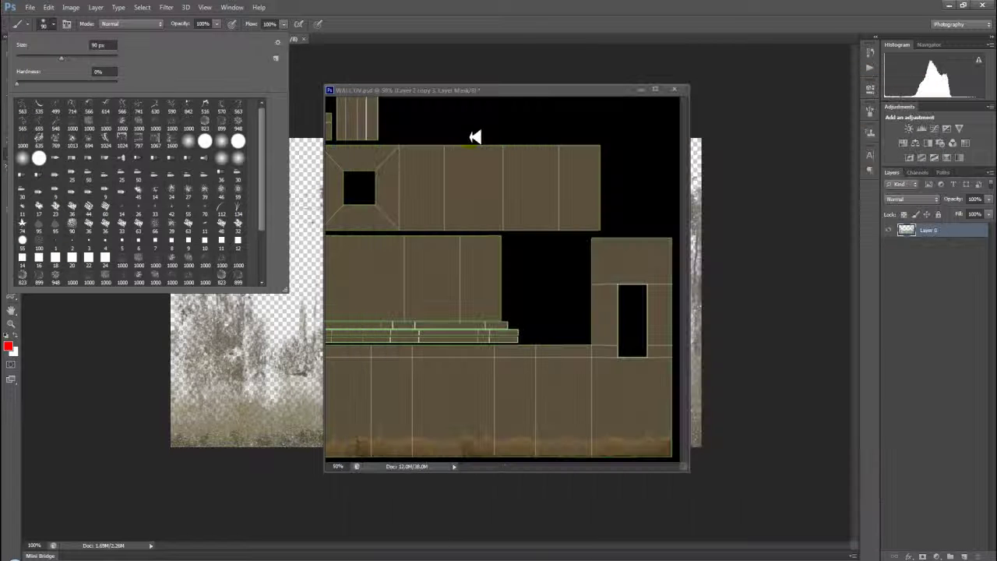
{"action": "left_click_drag", "start_coordinate": [263, 179], "coordinate": [263, 267]}
{"action": "left_click", "coordinate": [130, 259]}
{"action": "double_click", "coordinate": [129, 259]}
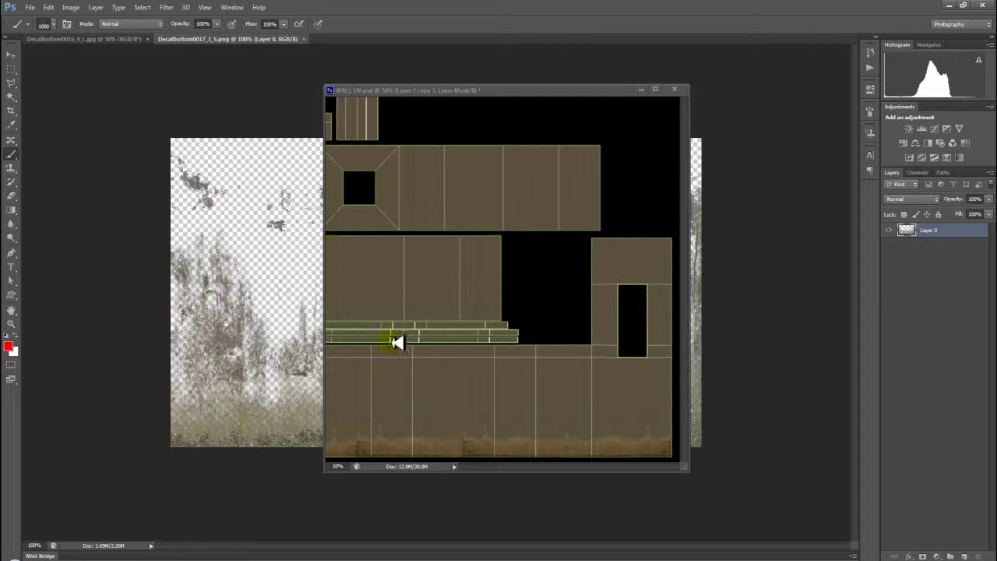
- Add a new empty Layer 2 to the WALL UV document
{"action": "left_click", "coordinate": [643, 379]}
{"action": "left_click_drag", "start_coordinate": [928, 320], "coordinate": [966, 556]}
{"action": "left_click", "coordinate": [966, 555]}
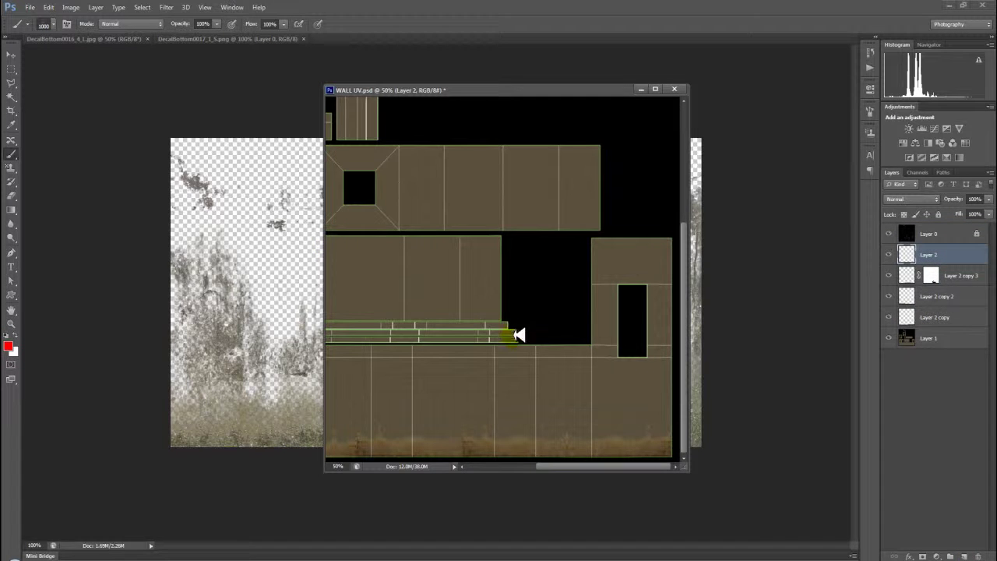
- Sample a tan foreground colour from the grunge image, then undo a test streak
{"action": "left_click", "coordinate": [9, 345]}
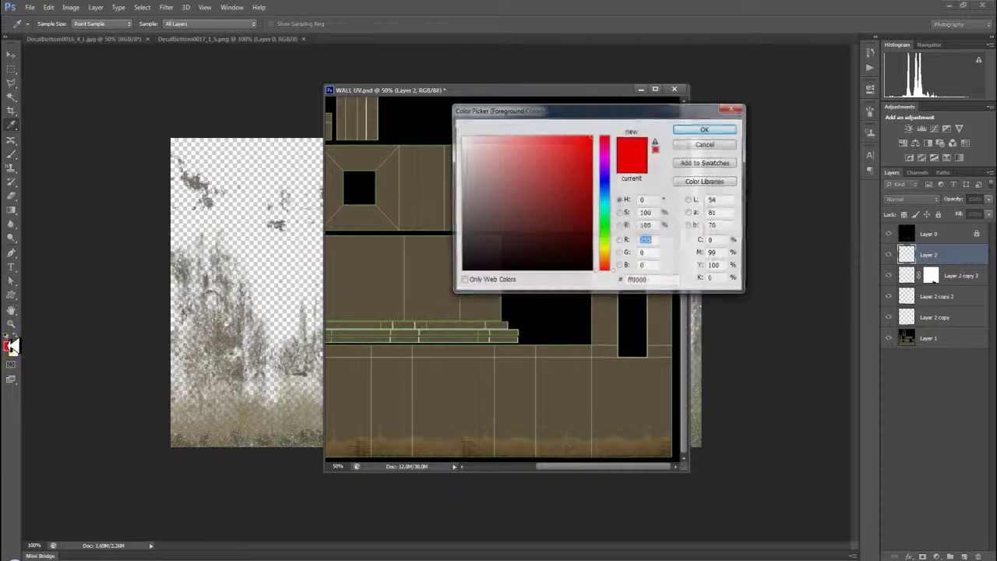
{"action": "left_click", "coordinate": [224, 321]}
{"action": "left_click", "coordinate": [725, 128]}
{"action": "left_click_drag", "start_coordinate": [418, 329], "coordinate": [610, 383]}
{"action": "key", "text": "ctrl+z"}
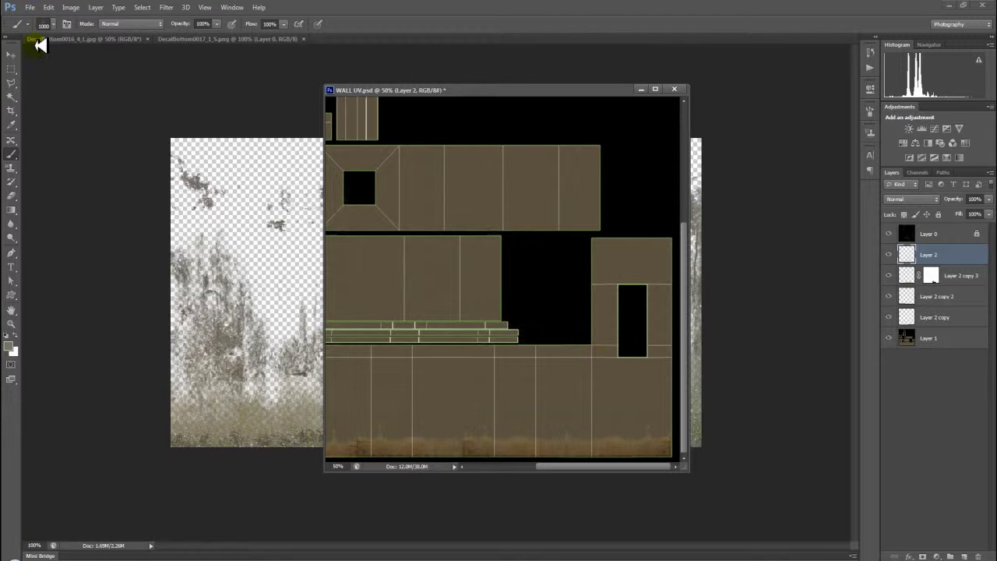
- Select the 694 px grunge brush from the preset picker
{"action": "left_click", "coordinate": [52, 23]}
{"action": "left_click", "coordinate": [278, 42]}
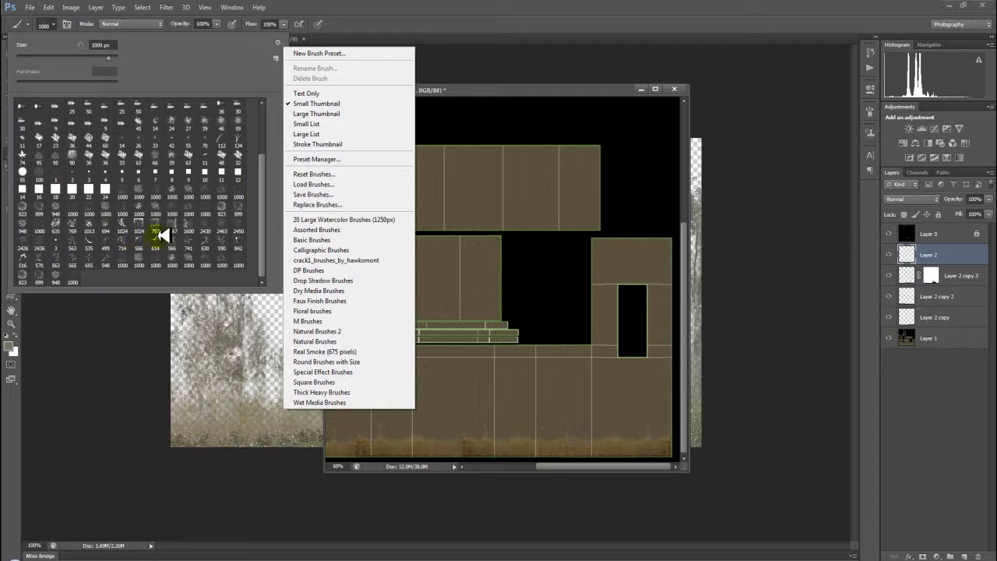
{"action": "left_click", "coordinate": [109, 220]}
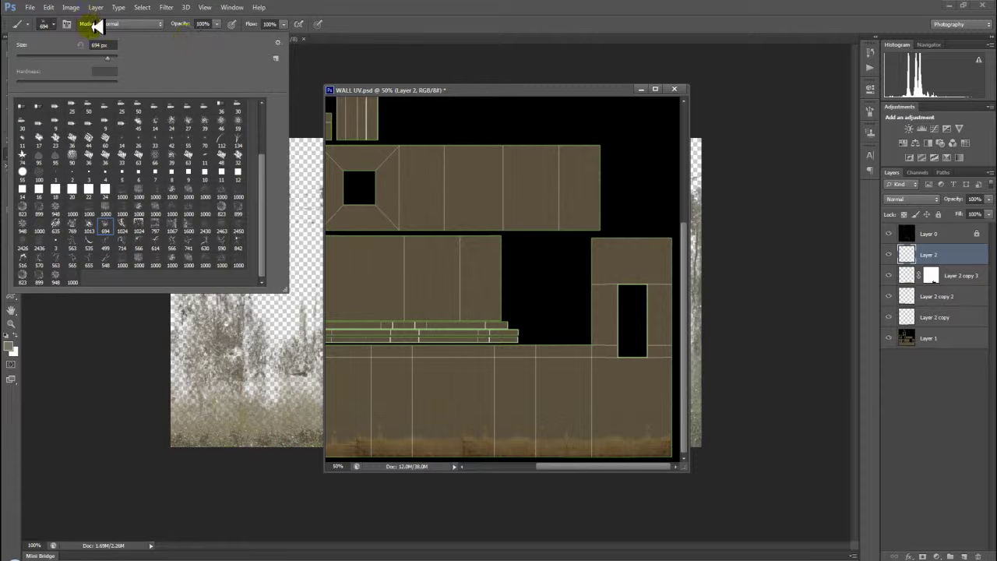
{"action": "left_click", "coordinate": [70, 20]}
- Turn off Shape Dynamics for the brush and stamp grunge on the lower wall panel
{"action": "left_click", "coordinate": [70, 20]}
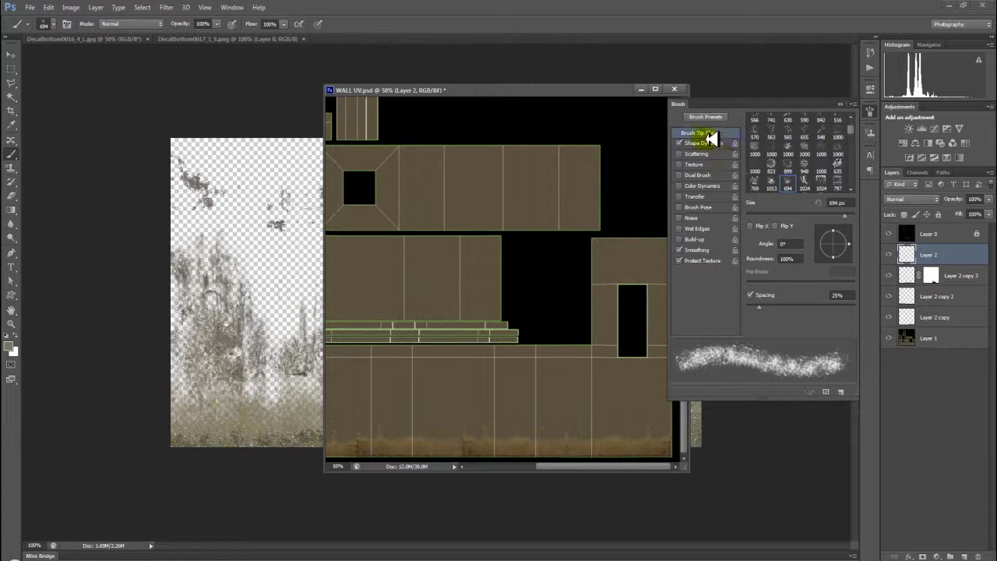
{"action": "left_click", "coordinate": [692, 142]}
{"action": "left_click", "coordinate": [681, 143]}
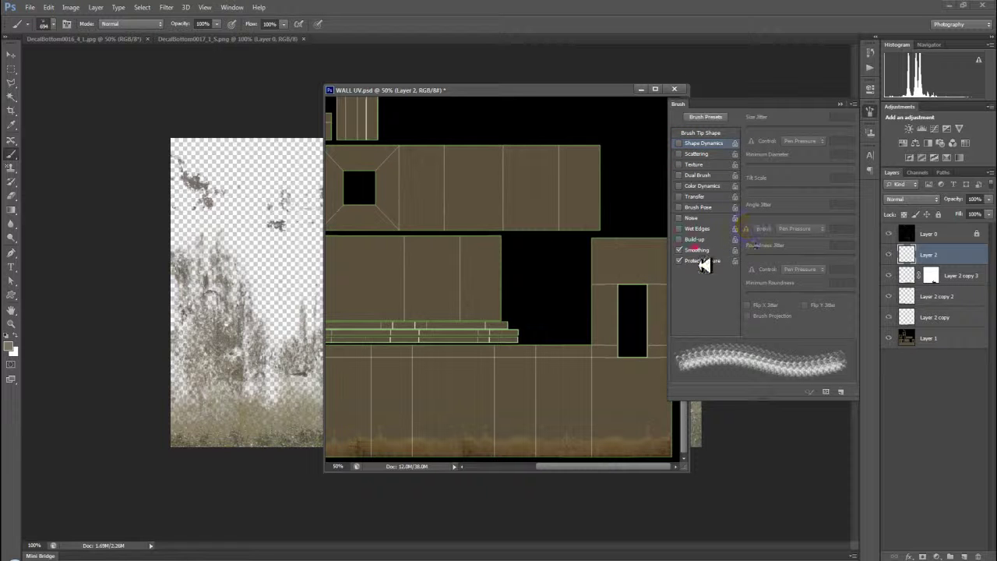
{"action": "left_click", "coordinate": [484, 420]}
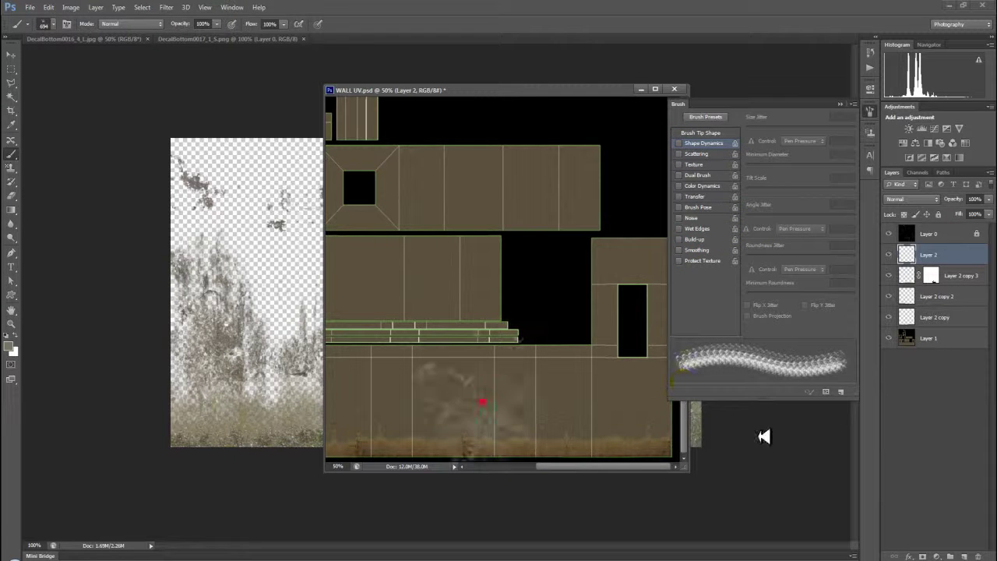
{"action": "left_click", "coordinate": [857, 104]}
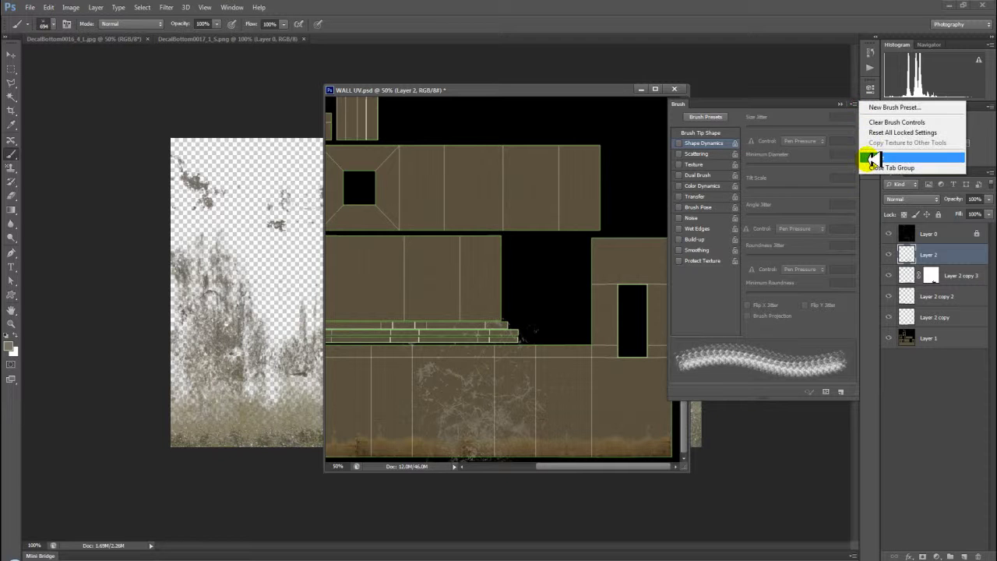
{"action": "left_click", "coordinate": [874, 166]}
- Stamp more grunge on the lower wall, zoom in, then undo all trial stamps
{"action": "left_click", "coordinate": [531, 401]}
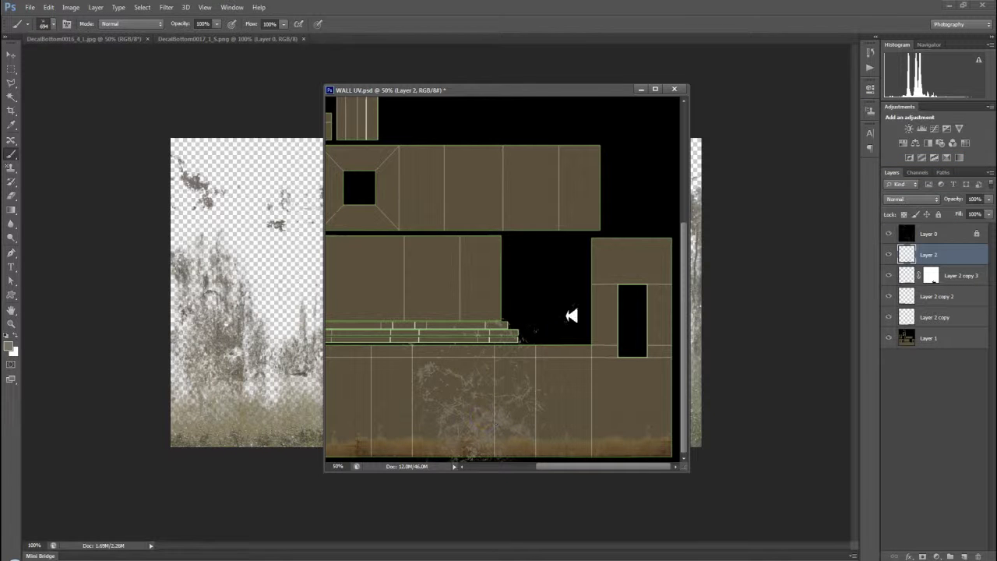
{"action": "key", "text": "ctrl+plus"}
{"action": "left_click", "coordinate": [557, 372]}
{"action": "key", "text": "ctrl+z"}
{"action": "key", "text": "ctrl+z"}
{"action": "key", "text": "ctrl+alt+z"}
{"action": "key", "text": "ctrl+alt+z"}
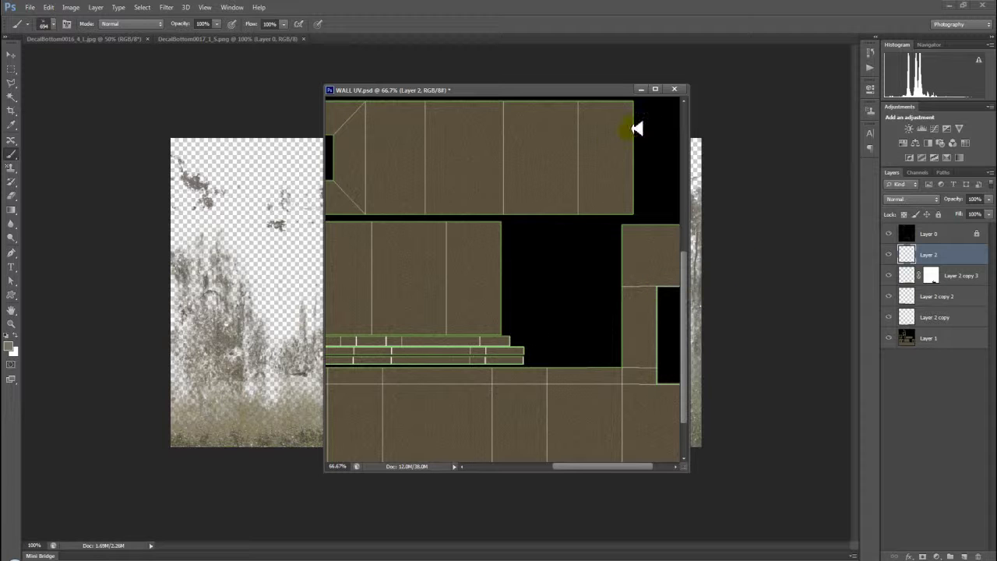
- Choose the 769 px grunge brush and try test stamps on the UV layout, undoing them
{"action": "left_click", "coordinate": [46, 22]}
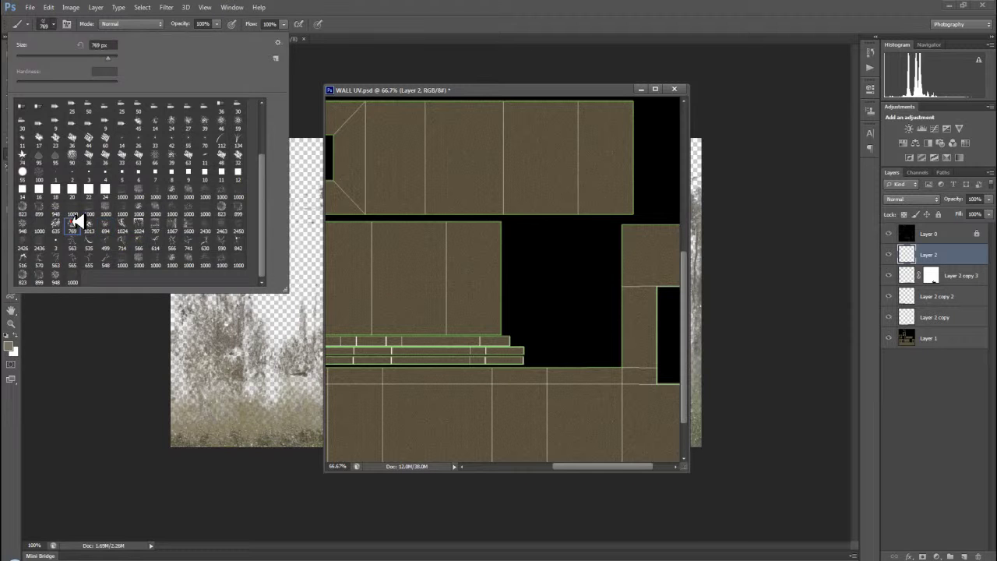
{"action": "double_click", "coordinate": [75, 222]}
{"action": "left_click", "coordinate": [510, 389]}
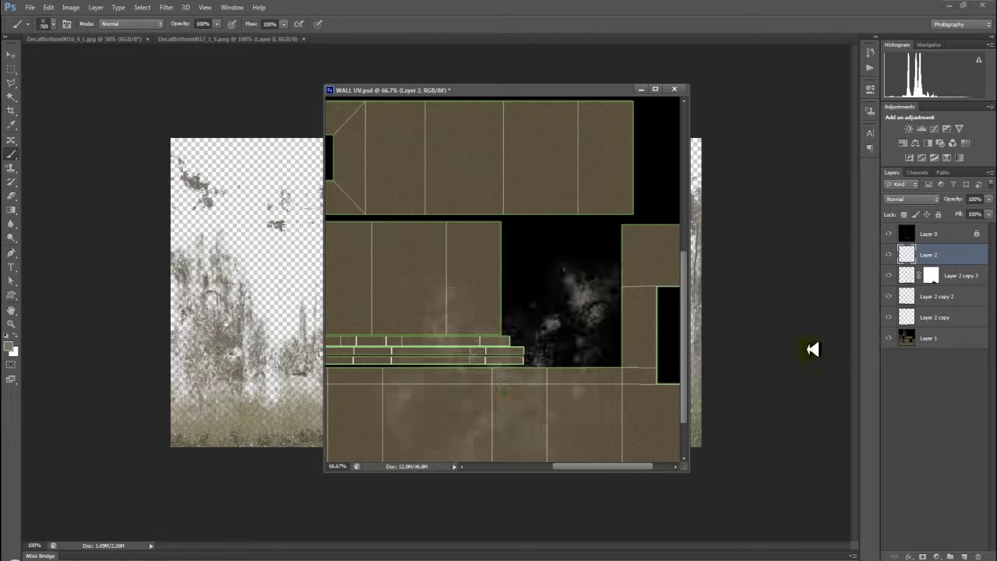
{"action": "key", "text": "ctrl+z"}
{"action": "left_click", "coordinate": [657, 89]}
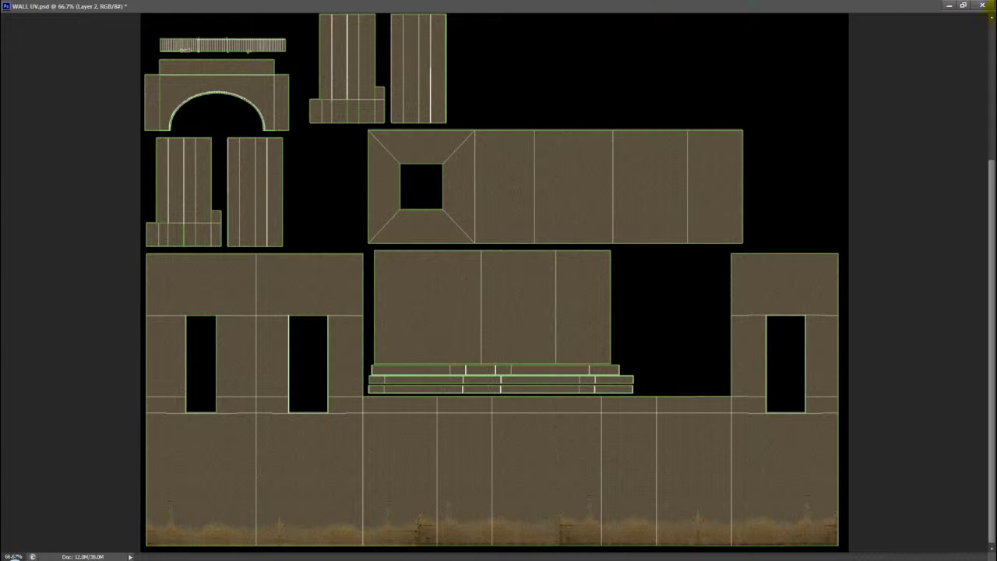
{"action": "left_click", "coordinate": [971, 4]}
{"action": "left_click", "coordinate": [542, 375]}
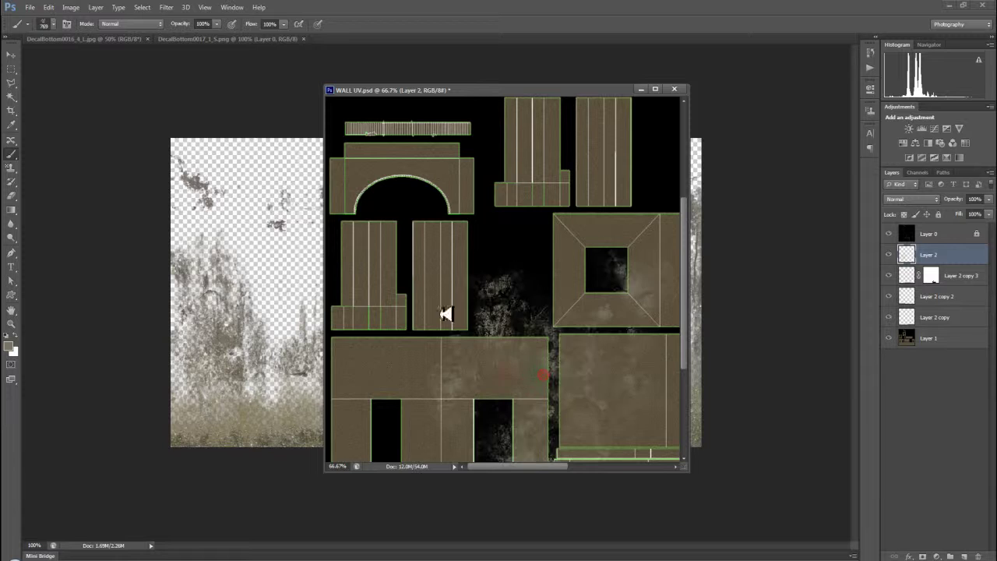
{"action": "key", "text": "ctrl+z"}
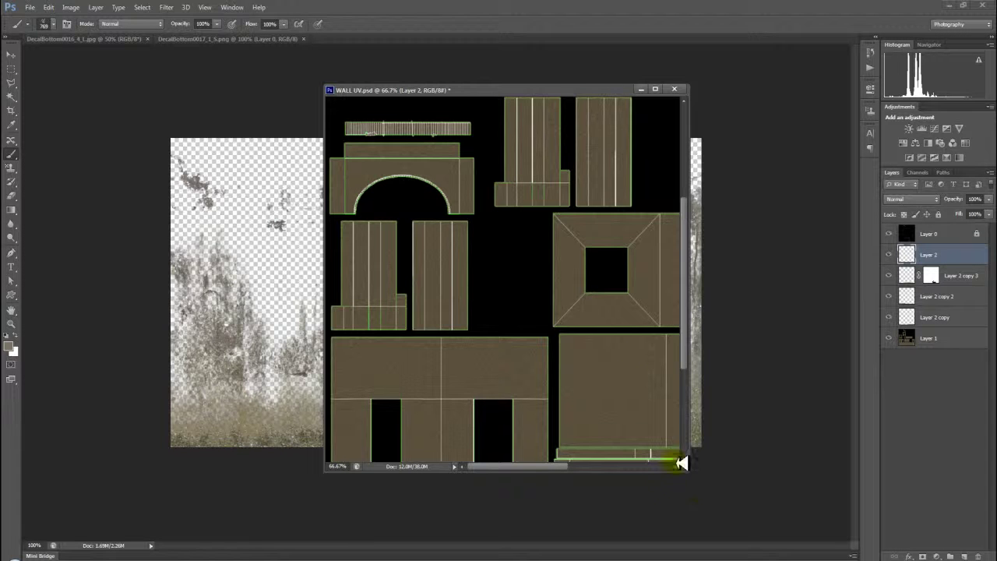
- Paint grunge strokes on Layer 2 across the lower wall band and into the lower window opening
{"action": "left_click_drag", "start_coordinate": [684, 298], "coordinate": [685, 383]}
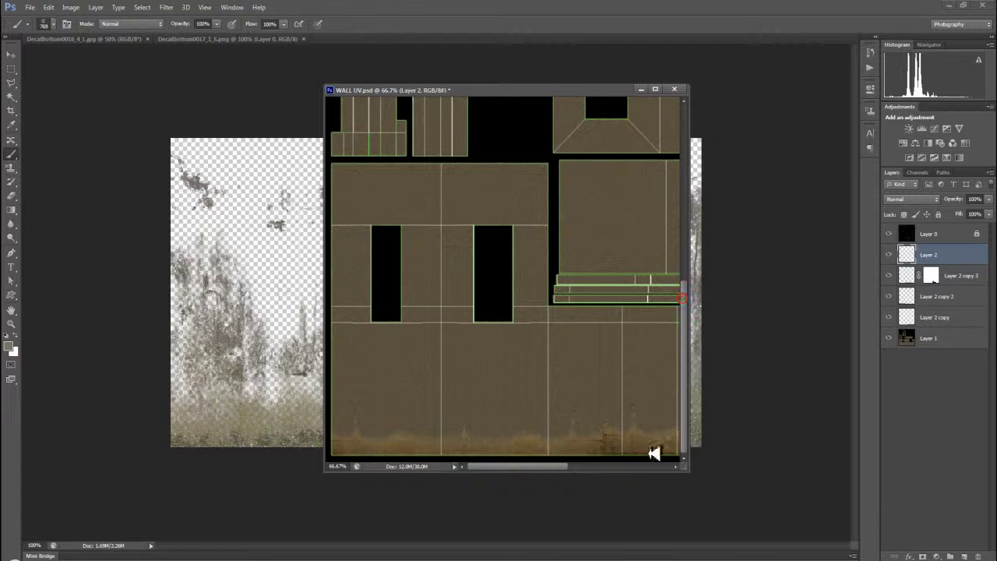
{"action": "left_click_drag", "start_coordinate": [541, 466], "coordinate": [685, 471]}
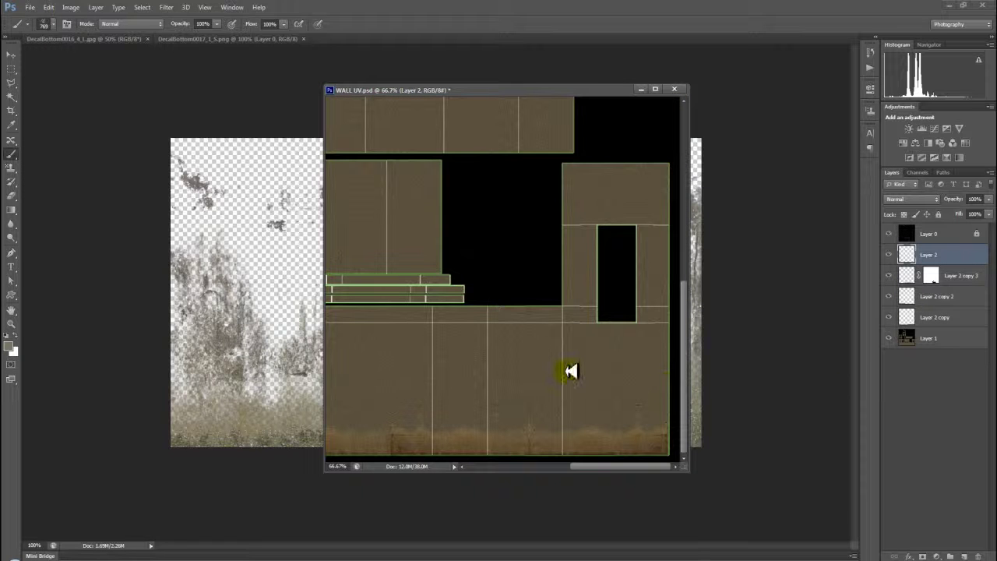
{"action": "mouse_move", "coordinate": [603, 373]}
{"action": "left_mouse_down"}
{"action": "mouse_move", "coordinate": [547, 370]}
{"action": "mouse_move", "coordinate": [383, 396]}
{"action": "left_mouse_up"}
{"action": "left_click_drag", "start_coordinate": [678, 373], "coordinate": [560, 349]}
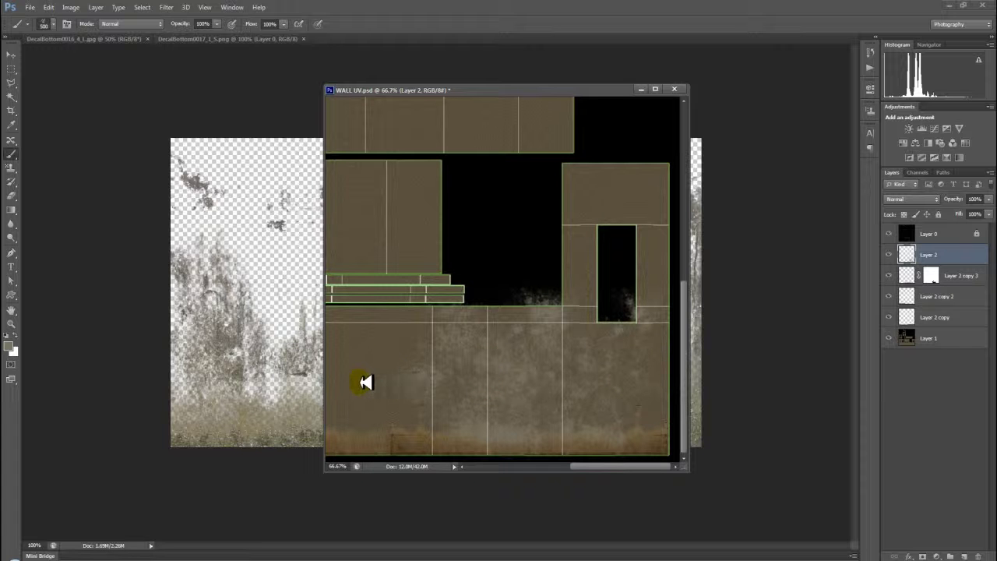
{"action": "left_click_drag", "start_coordinate": [363, 378], "coordinate": [343, 436]}
{"action": "mouse_move", "coordinate": [663, 387]}
{"action": "left_mouse_down"}
{"action": "mouse_move", "coordinate": [491, 436]}
{"action": "mouse_move", "coordinate": [652, 446]}
{"action": "mouse_move", "coordinate": [597, 466]}
{"action": "mouse_move", "coordinate": [414, 465]}
{"action": "left_mouse_up"}
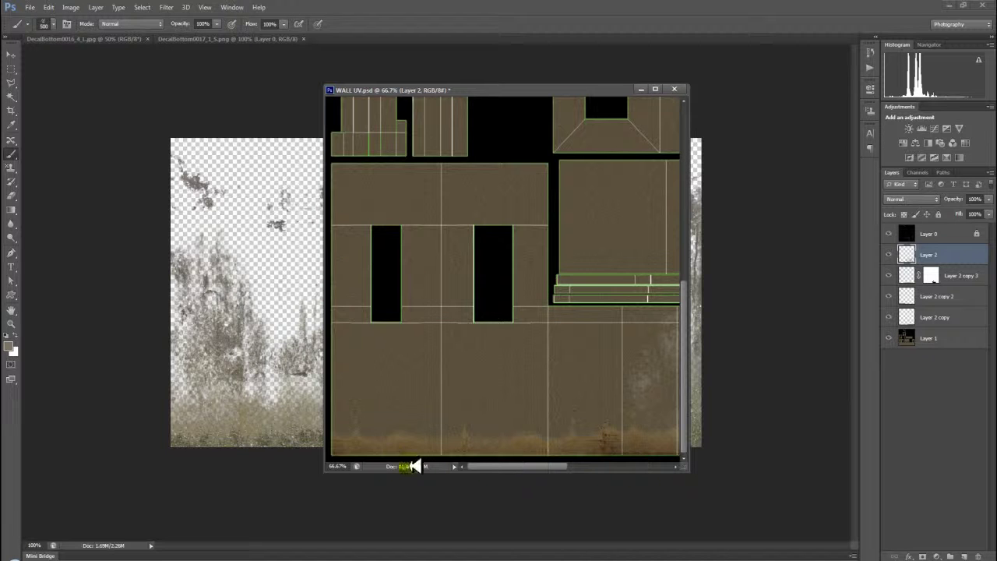
{"action": "mouse_move", "coordinate": [393, 377]}
{"action": "left_mouse_down"}
{"action": "mouse_move", "coordinate": [474, 390]}
{"action": "mouse_move", "coordinate": [616, 378]}
{"action": "mouse_move", "coordinate": [709, 406]}
{"action": "left_mouse_up"}
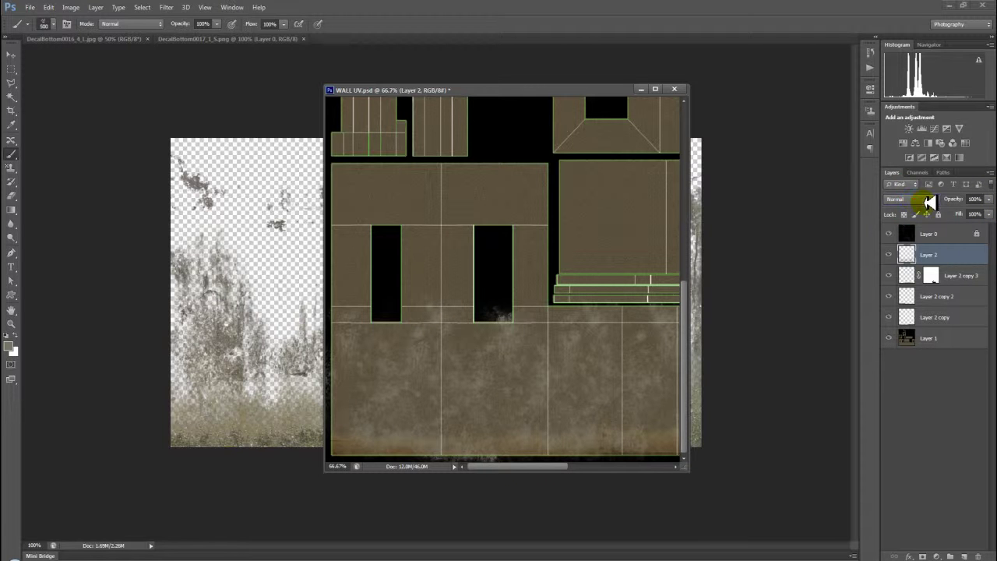
- Set the grunge layer's blend mode to Subtract
{"action": "scroll", "coordinate": [929, 202], "scroll_direction": "down", "scroll_amount": 2}
{"action": "scroll", "coordinate": [929, 201], "scroll_direction": "down", "scroll_amount": 2}
{"action": "scroll", "coordinate": [929, 201], "scroll_direction": "down", "scroll_amount": 2}
{"action": "scroll", "coordinate": [929, 202], "scroll_direction": "down", "scroll_amount": 1}
{"action": "scroll", "coordinate": [929, 201], "scroll_direction": "down", "scroll_amount": 1}
{"action": "scroll", "coordinate": [929, 201], "scroll_direction": "down", "scroll_amount": 2}
{"action": "scroll", "coordinate": [929, 201], "scroll_direction": "down", "scroll_amount": 2}
{"action": "scroll", "coordinate": [929, 201], "scroll_direction": "down", "scroll_amount": 1}
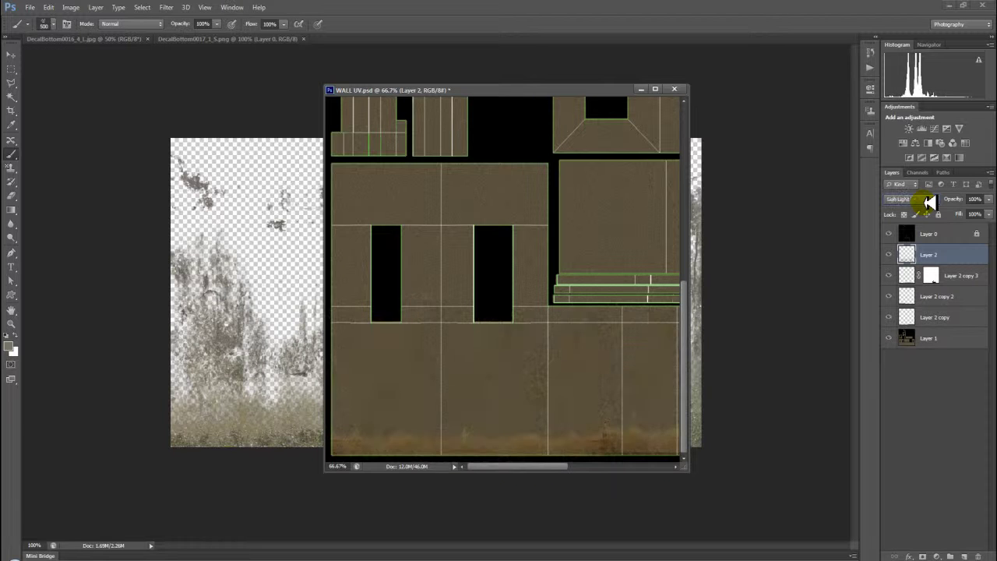
{"action": "scroll", "coordinate": [929, 202], "scroll_direction": "down", "scroll_amount": 2}
{"action": "scroll", "coordinate": [929, 202], "scroll_direction": "down", "scroll_amount": 2}
{"action": "scroll", "coordinate": [929, 202], "scroll_direction": "down", "scroll_amount": 2}
{"action": "scroll", "coordinate": [929, 202], "scroll_direction": "down", "scroll_amount": 3}
{"action": "scroll", "coordinate": [929, 202], "scroll_direction": "down", "scroll_amount": 2}
{"action": "scroll", "coordinate": [929, 201], "scroll_direction": "down", "scroll_amount": 2}
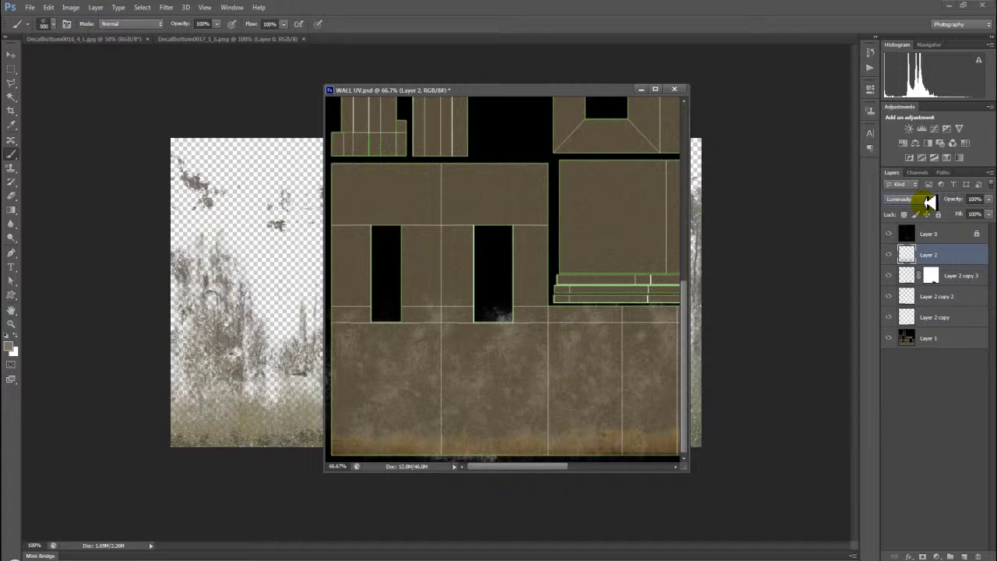
{"action": "scroll", "coordinate": [929, 201], "scroll_direction": "up", "scroll_amount": 2}
{"action": "scroll", "coordinate": [929, 202], "scroll_direction": "up", "scroll_amount": 1}
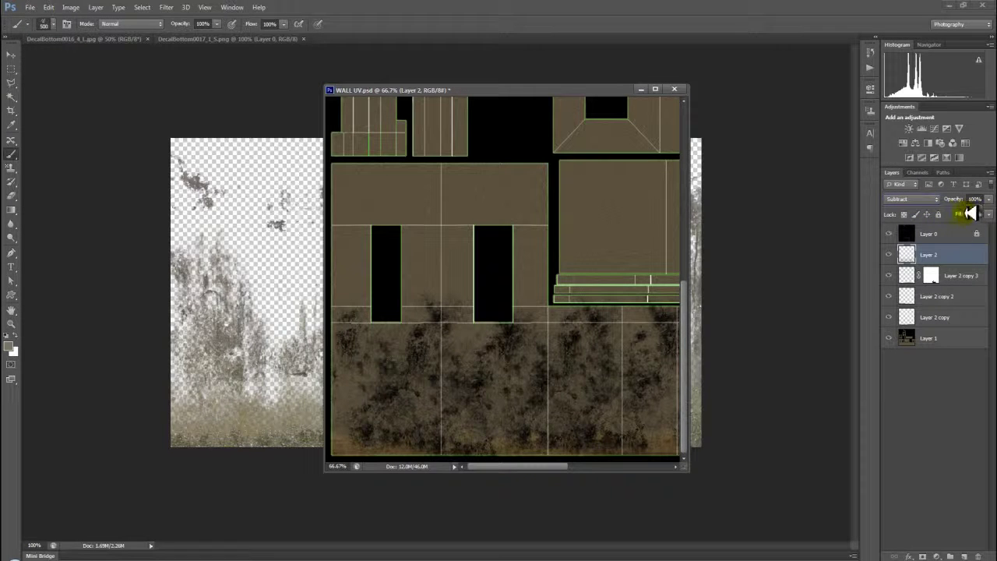
- Lower the grunge layer's fill to 42% and hide the Layer 0 UV wireframe
{"action": "left_click", "coordinate": [987, 214]}
{"action": "mouse_move", "coordinate": [968, 222]}
{"action": "left_mouse_down"}
{"action": "mouse_move", "coordinate": [940, 222]}
{"action": "mouse_move", "coordinate": [964, 226]}
{"action": "left_mouse_up"}
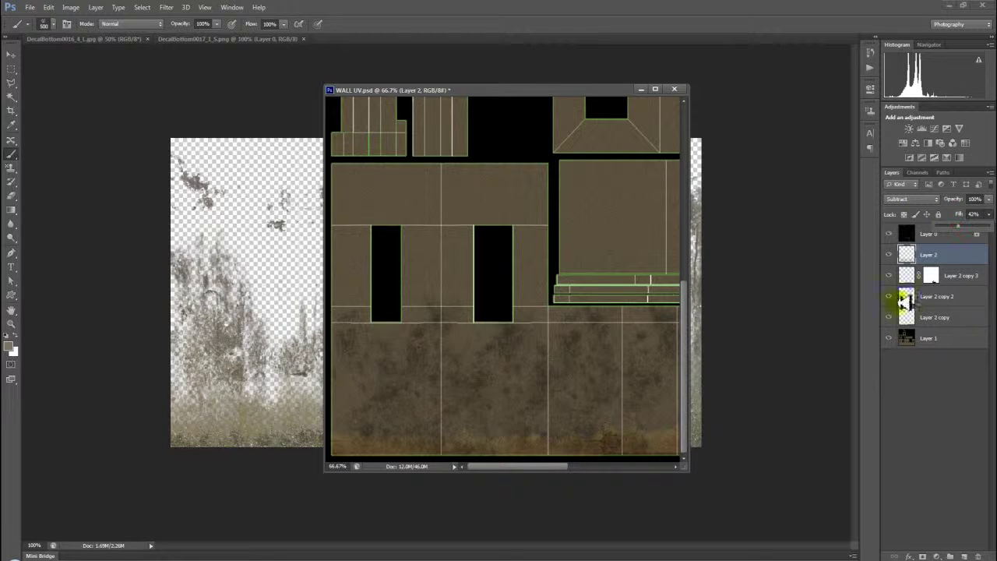
{"action": "left_click", "coordinate": [889, 232]}
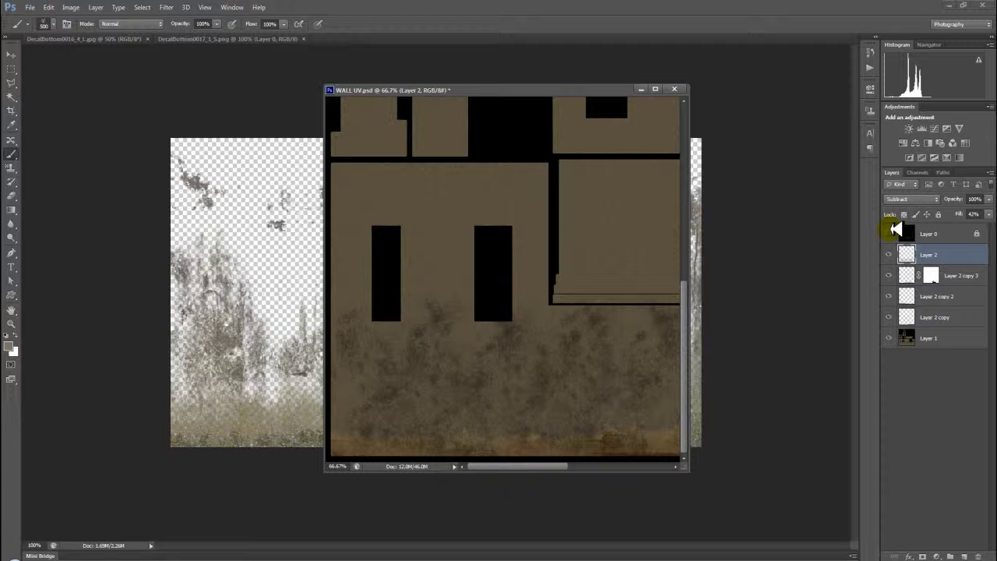
- In 3ds Max, clone the current render and re-render camera1 to compare the grimier wall
{"action": "key", "text": "alt+Tab"}
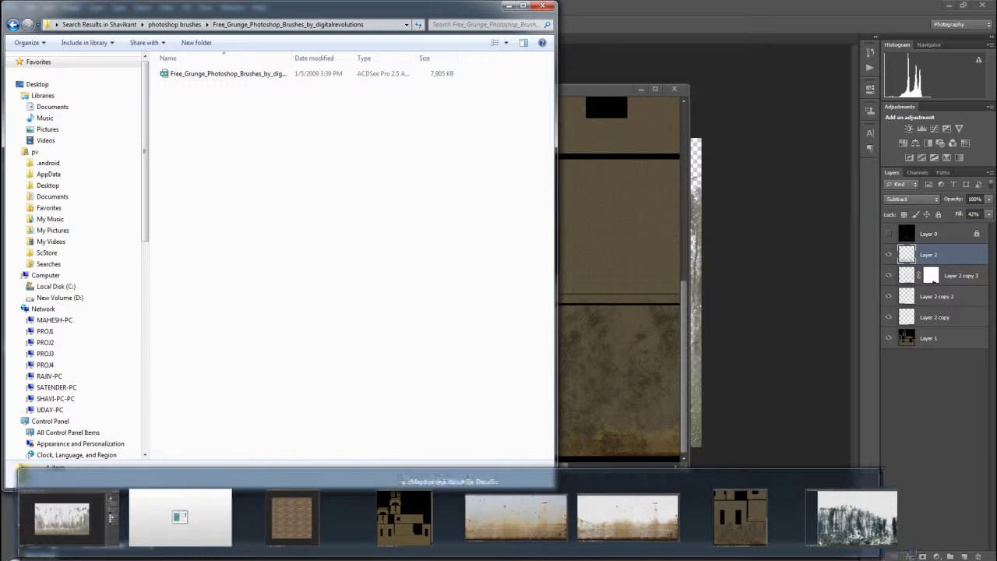
{"action": "left_click", "coordinate": [94, 506]}
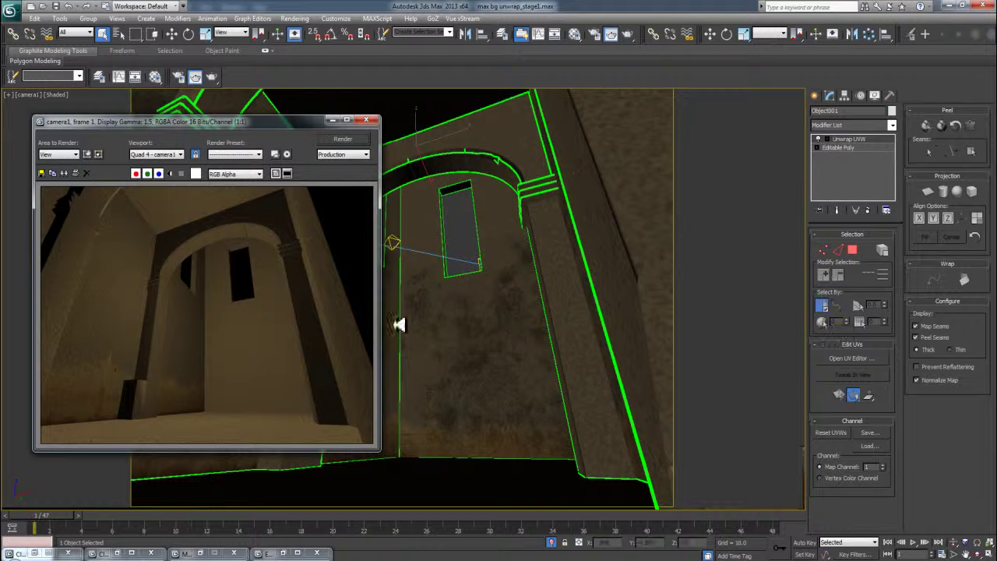
{"action": "left_click", "coordinate": [73, 171]}
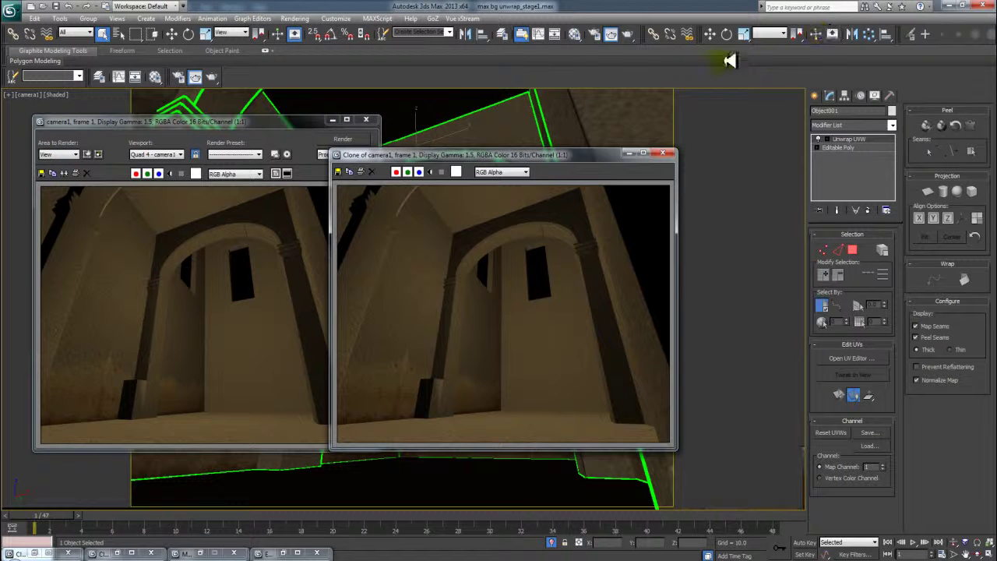
{"action": "left_click", "coordinate": [611, 34]}
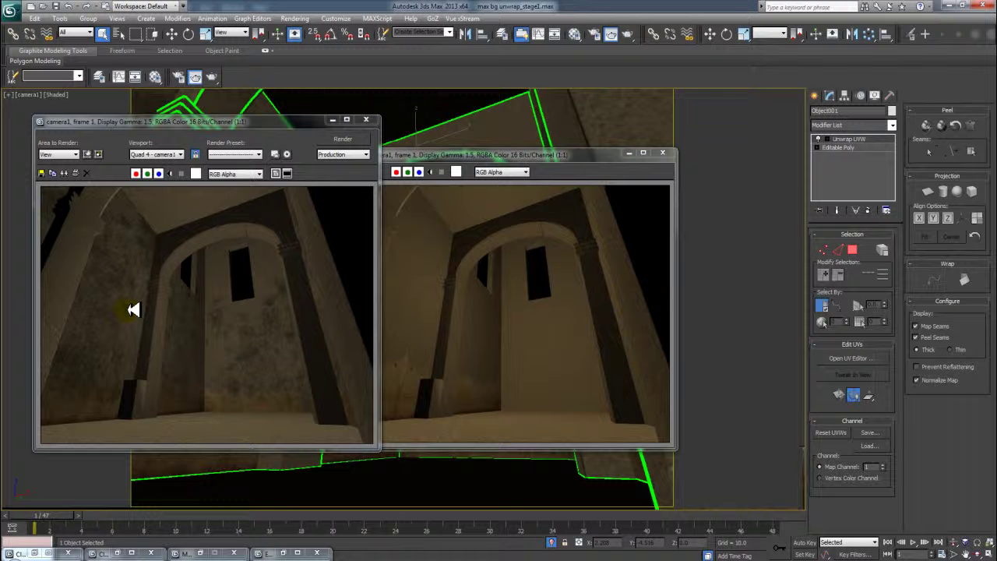
{"action": "left_click", "coordinate": [64, 172]}
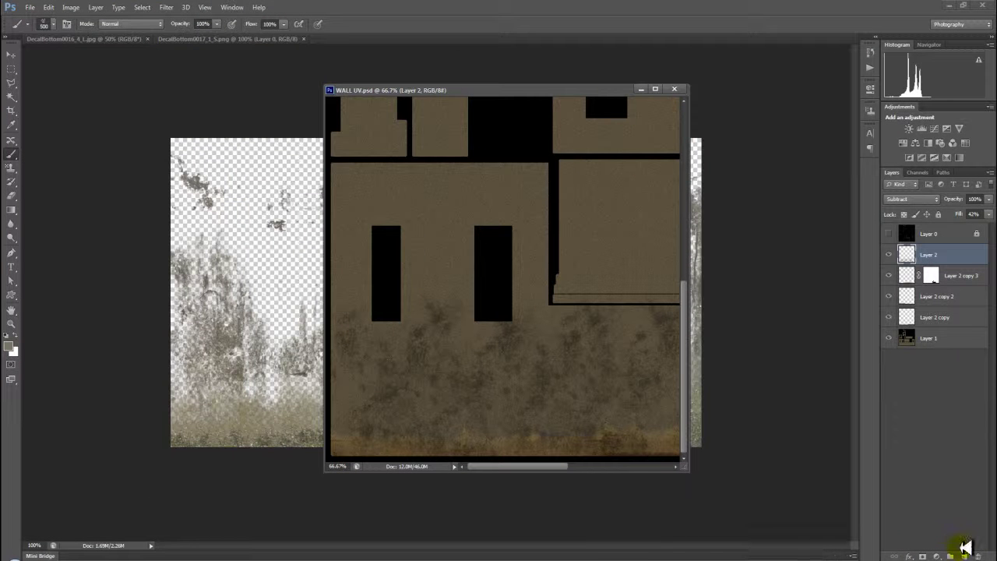
- Add Layer 3, pick a 1000 px soft brush, hide Layer 2, and undo a test stroke
{"action": "left_click", "coordinate": [965, 553], "text": "ctrl"}
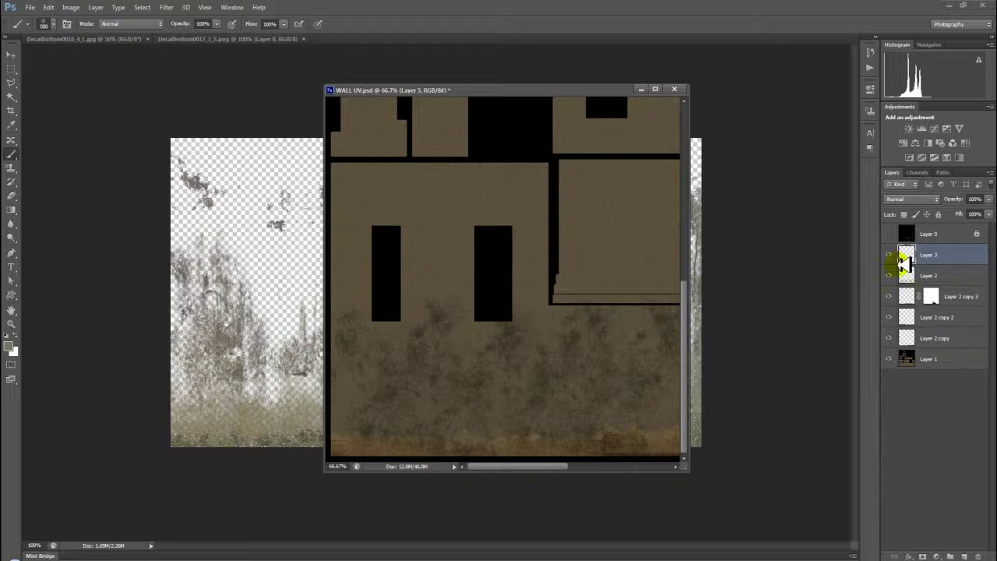
{"action": "left_click", "coordinate": [46, 23]}
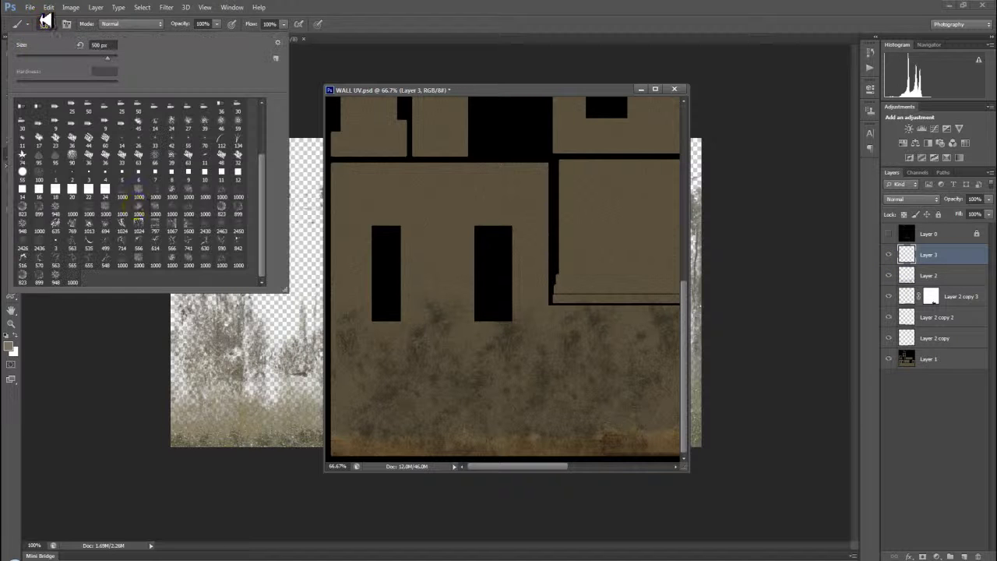
{"action": "double_click", "coordinate": [141, 254]}
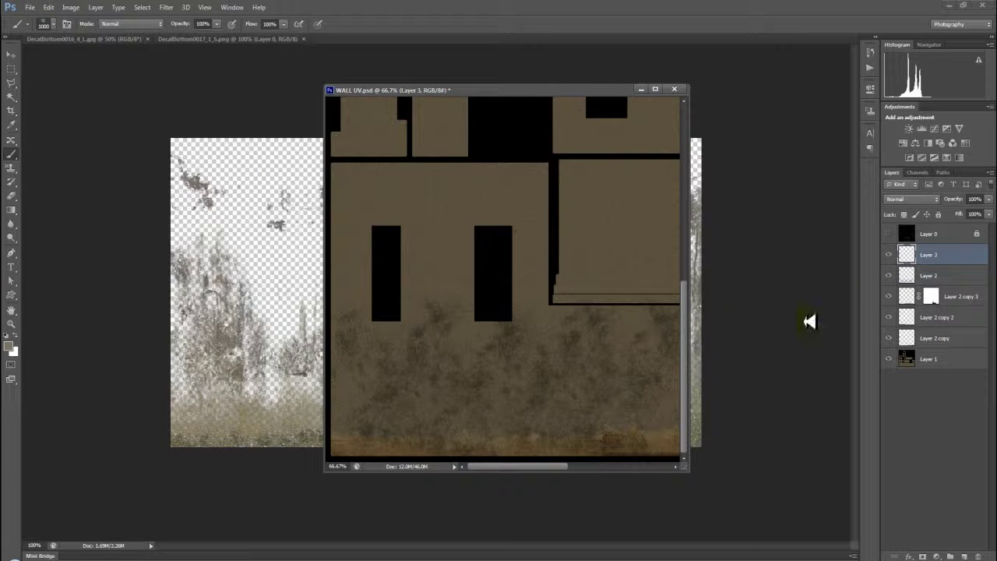
{"action": "left_click", "coordinate": [889, 275]}
{"action": "left_click", "coordinate": [545, 350]}
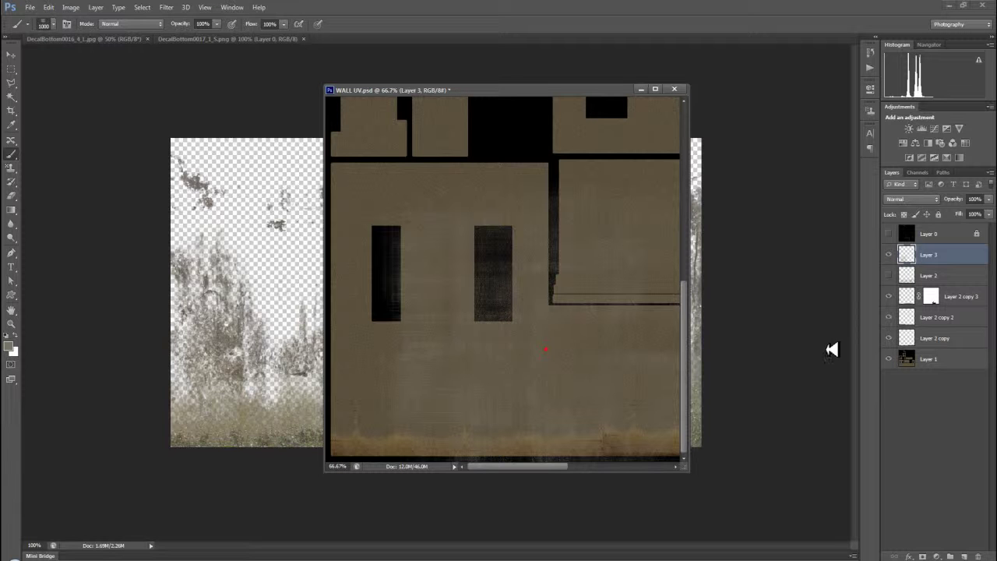
{"action": "key", "text": "ctrl+z"}
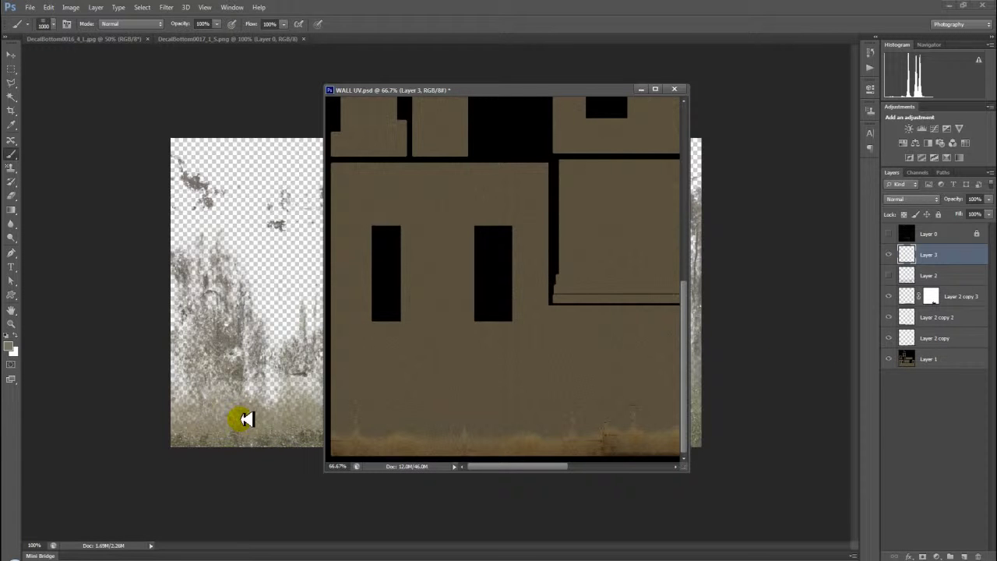
{"action": "left_click", "coordinate": [9, 347]}
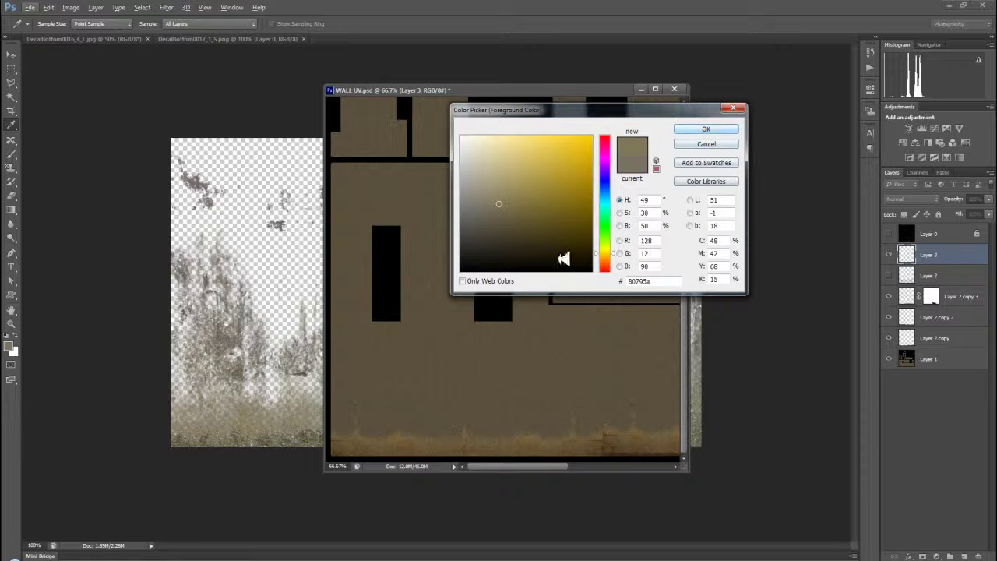
- Set a warm light grey foreground colour and dab a soft wash on Layer 3
{"action": "left_click_drag", "start_coordinate": [512, 221], "coordinate": [496, 238]}
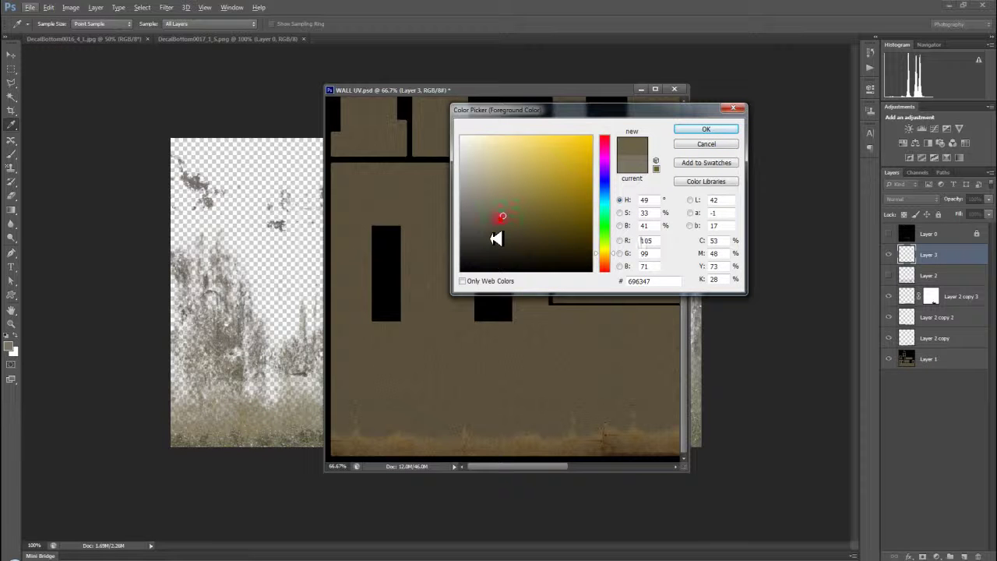
{"action": "left_click", "coordinate": [467, 198]}
{"action": "left_click", "coordinate": [468, 191]}
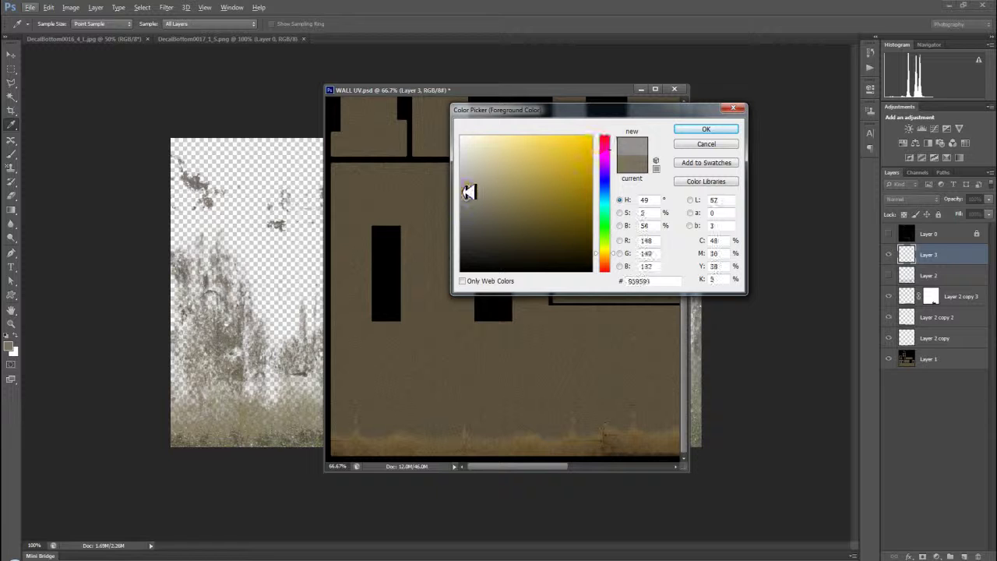
{"action": "left_click", "coordinate": [463, 195]}
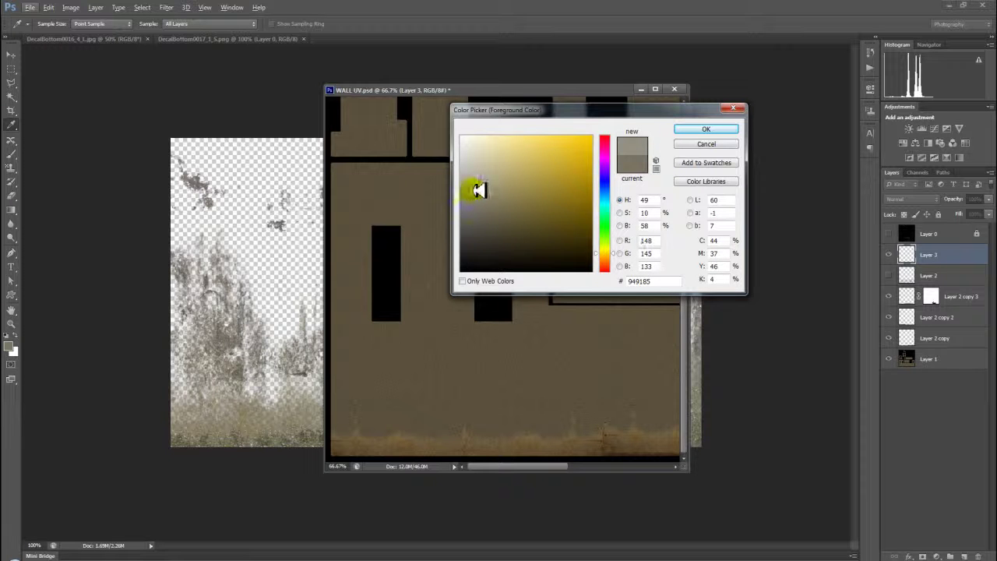
{"action": "left_click", "coordinate": [698, 128]}
{"action": "key", "text": "b"}
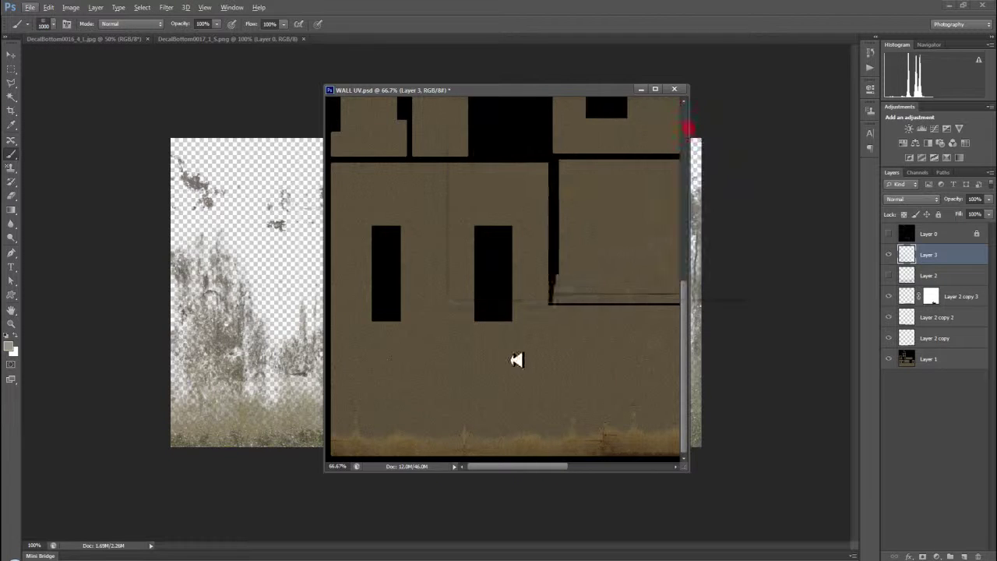
{"action": "left_click", "coordinate": [496, 335]}
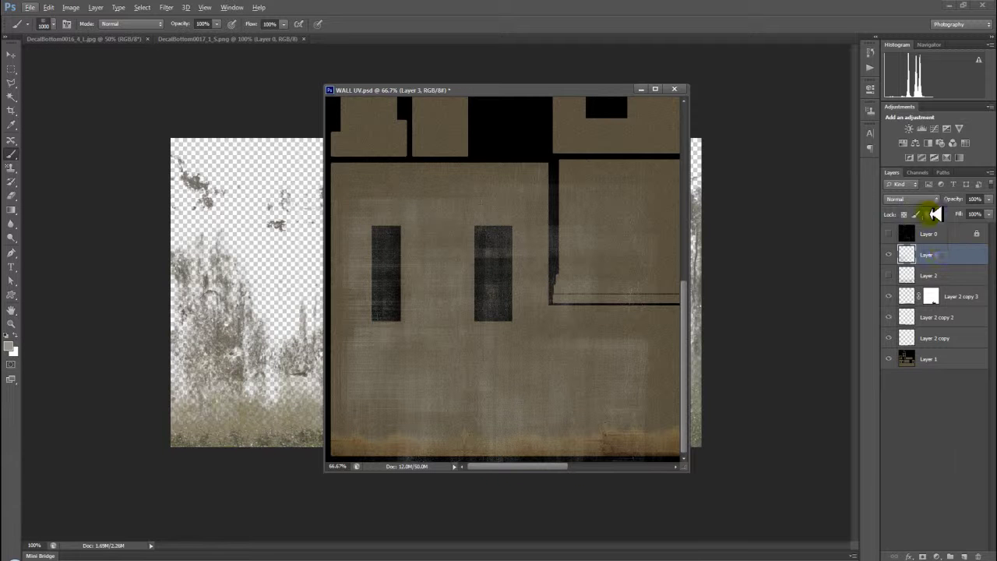
- Set Layer 3 to Multiply and dab dark tone across the lower and upper wall
{"action": "left_click", "coordinate": [909, 199]}
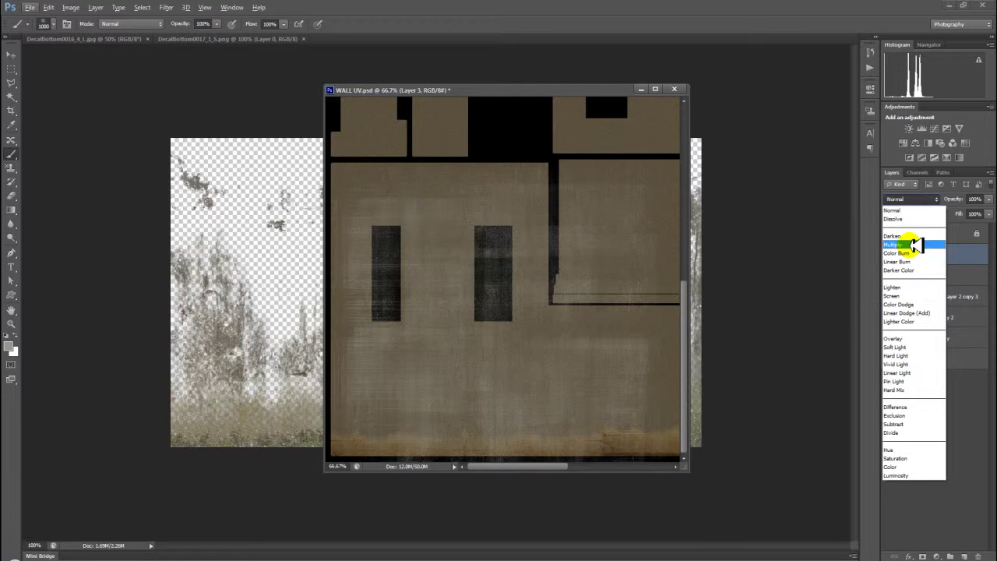
{"action": "left_click", "coordinate": [911, 244]}
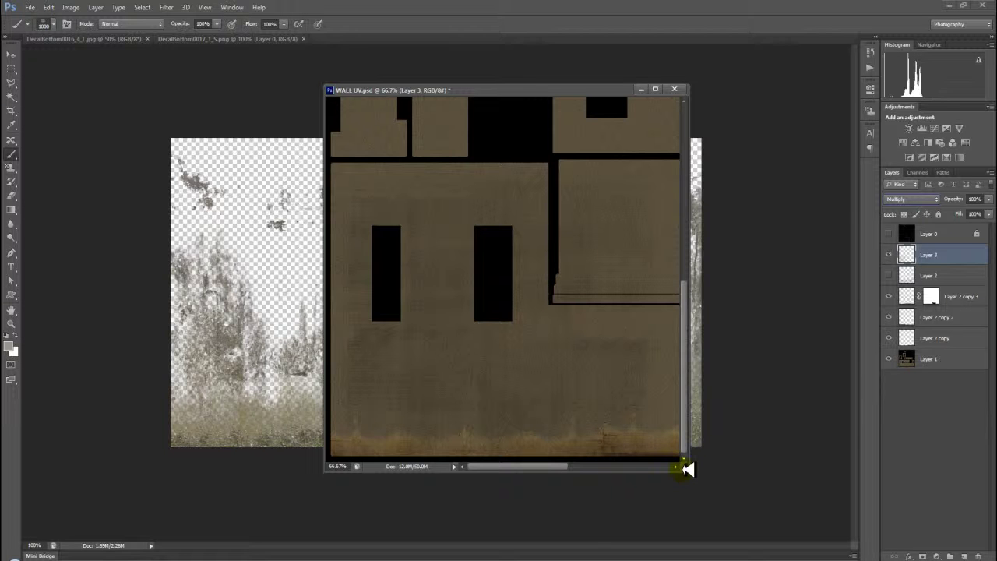
{"action": "left_click_drag", "start_coordinate": [686, 469], "coordinate": [812, 512]}
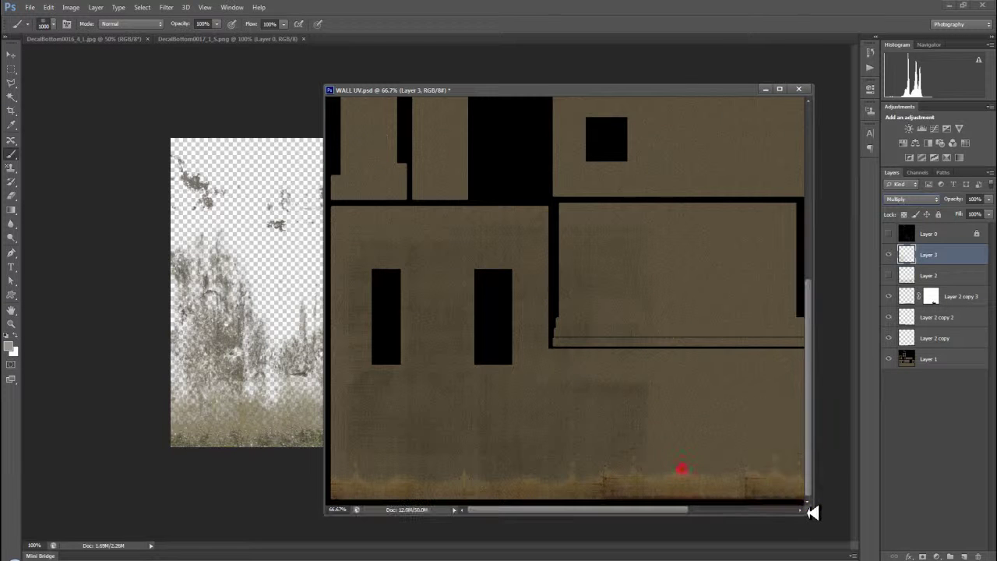
{"action": "left_click", "coordinate": [762, 373]}
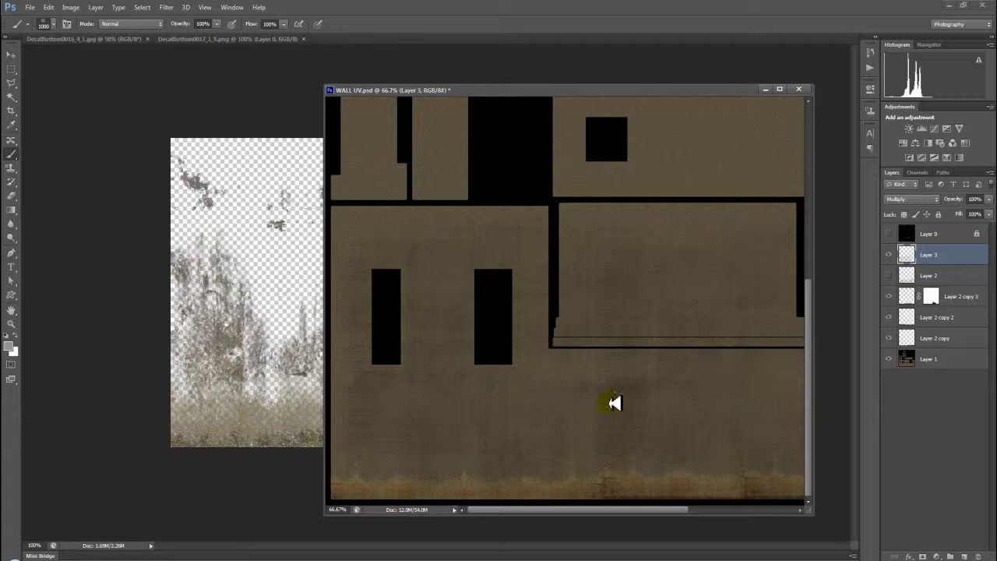
{"action": "left_click", "coordinate": [446, 397]}
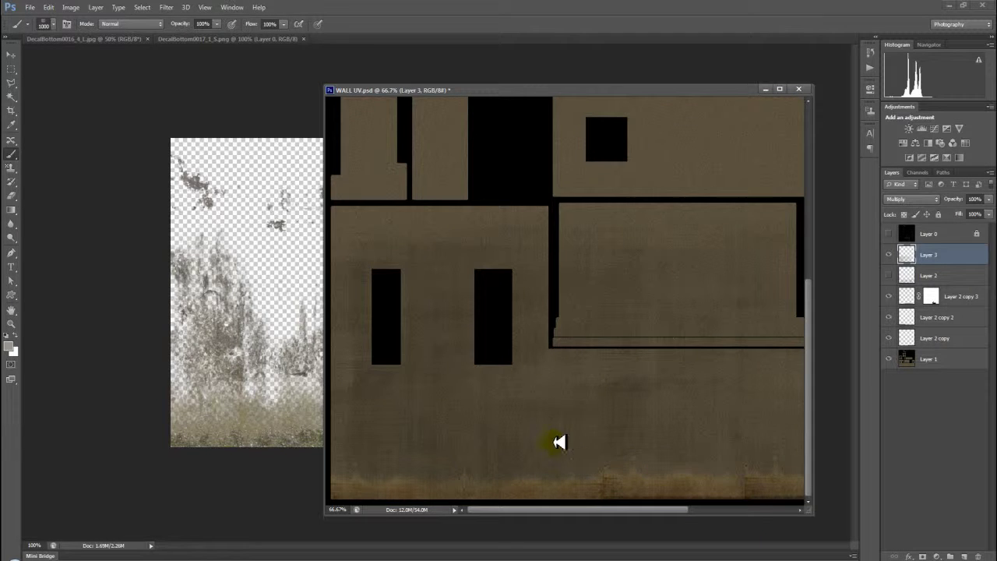
{"action": "left_click", "coordinate": [594, 449]}
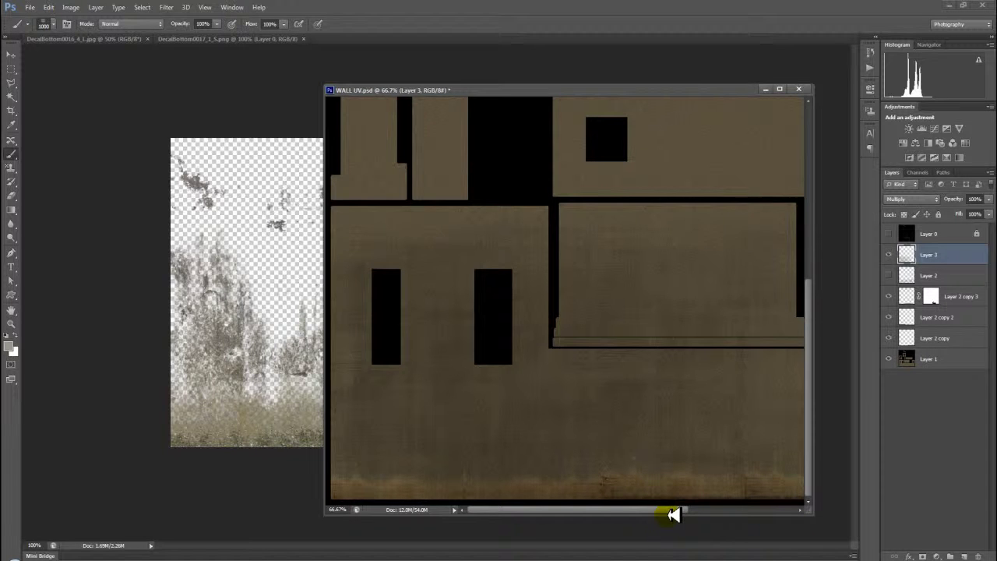
{"action": "left_click_drag", "start_coordinate": [675, 511], "coordinate": [784, 510]}
{"action": "left_click", "coordinate": [738, 459]}
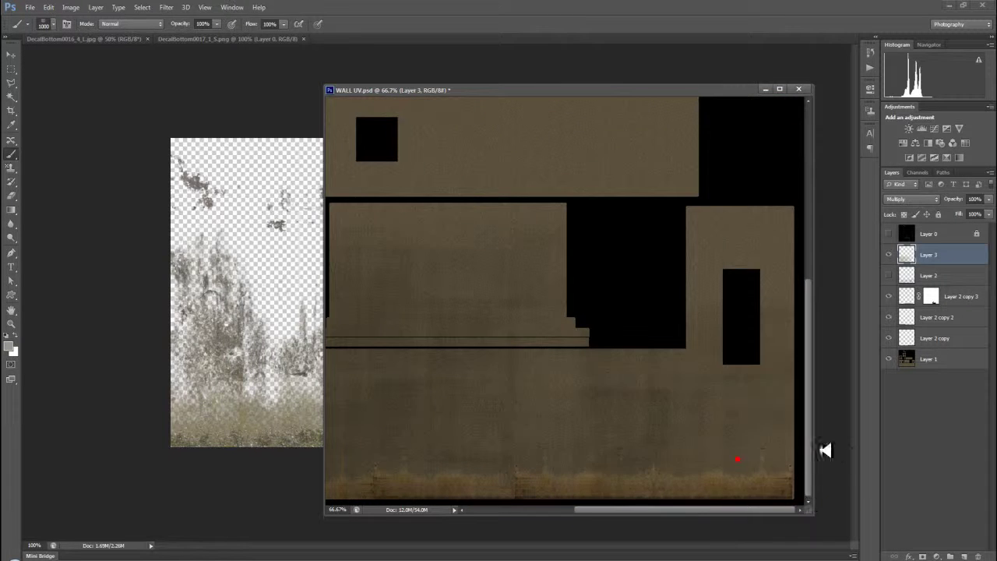
{"action": "left_click", "coordinate": [550, 431]}
{"action": "left_click", "coordinate": [770, 259]}
{"action": "left_click", "coordinate": [596, 292]}
- Zoom out to 33.3% and dab more grime across all the wall UV shells
{"action": "key", "text": "ctrl+minus"}
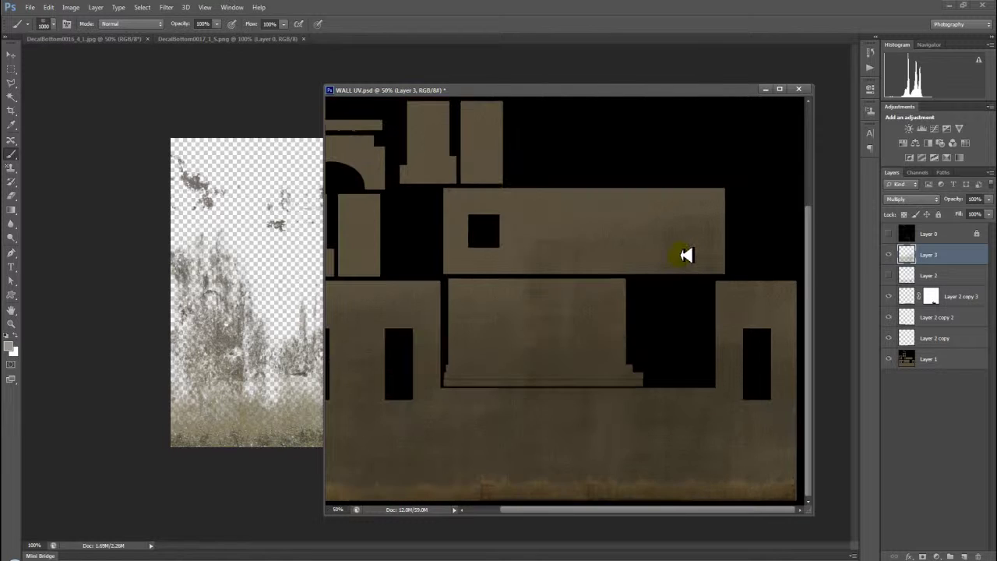
{"action": "key", "text": "ctrl+minus"}
{"action": "left_click", "coordinate": [511, 281]}
{"action": "left_click", "coordinate": [420, 376]}
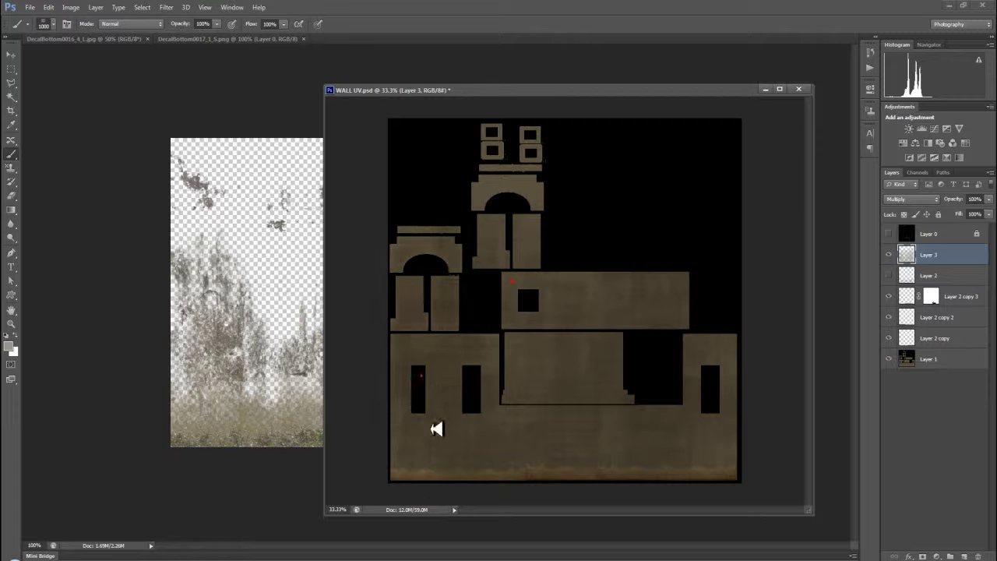
{"action": "left_click", "coordinate": [481, 357]}
{"action": "left_click", "coordinate": [436, 229]}
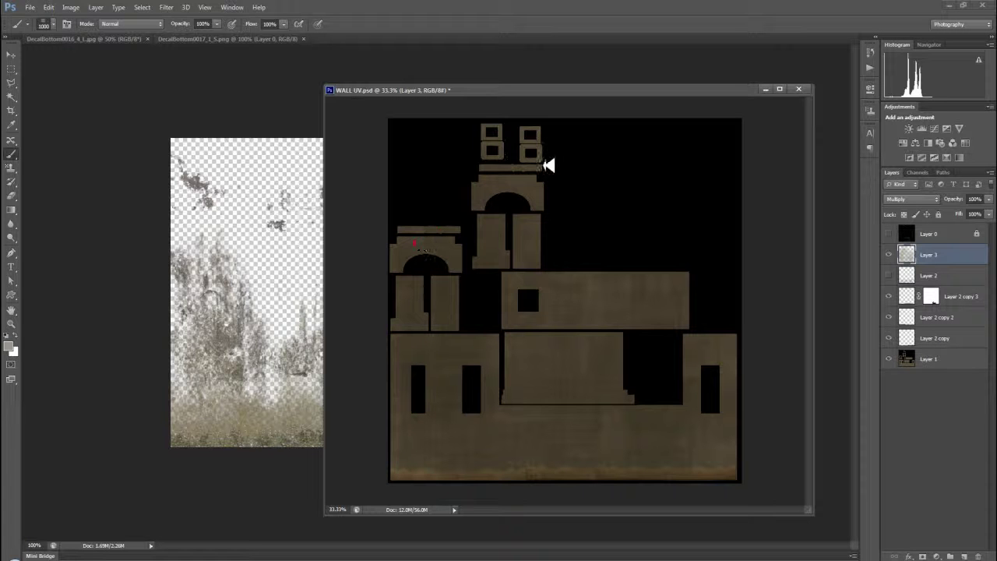
{"action": "left_click", "coordinate": [752, 472]}
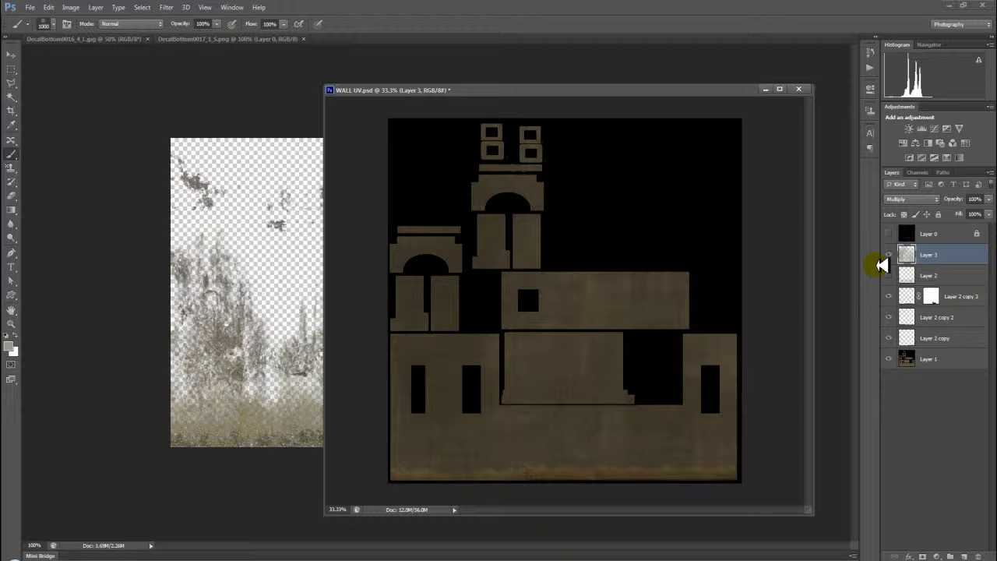
{"action": "left_click", "coordinate": [919, 200]}
{"action": "left_click", "coordinate": [916, 200]}
{"action": "scroll", "coordinate": [923, 201], "scroll_direction": "down", "scroll_amount": 1}
{"action": "scroll", "coordinate": [923, 201], "scroll_direction": "down", "scroll_amount": 2}
{"action": "scroll", "coordinate": [922, 200], "scroll_direction": "down", "scroll_amount": 2}
{"action": "scroll", "coordinate": [923, 201], "scroll_direction": "down", "scroll_amount": 1}
{"action": "scroll", "coordinate": [922, 201], "scroll_direction": "down", "scroll_amount": 3}
{"action": "scroll", "coordinate": [923, 201], "scroll_direction": "down", "scroll_amount": 2}
{"action": "scroll", "coordinate": [923, 201], "scroll_direction": "down", "scroll_amount": 2}
{"action": "scroll", "coordinate": [923, 200], "scroll_direction": "down", "scroll_amount": 1}
{"action": "scroll", "coordinate": [923, 201], "scroll_direction": "down", "scroll_amount": 2}
{"action": "scroll", "coordinate": [922, 201], "scroll_direction": "down", "scroll_amount": 1}
{"action": "scroll", "coordinate": [923, 201], "scroll_direction": "down", "scroll_amount": 3}
{"action": "scroll", "coordinate": [923, 201], "scroll_direction": "up", "scroll_amount": 1}
{"action": "scroll", "coordinate": [922, 201], "scroll_direction": "up", "scroll_amount": 3}
{"action": "scroll", "coordinate": [922, 200], "scroll_direction": "down", "scroll_amount": 1}
{"action": "scroll", "coordinate": [922, 201], "scroll_direction": "up", "scroll_amount": 3}
{"action": "scroll", "coordinate": [922, 201], "scroll_direction": "down", "scroll_amount": 1}
{"action": "scroll", "coordinate": [923, 200], "scroll_direction": "up", "scroll_amount": 1}
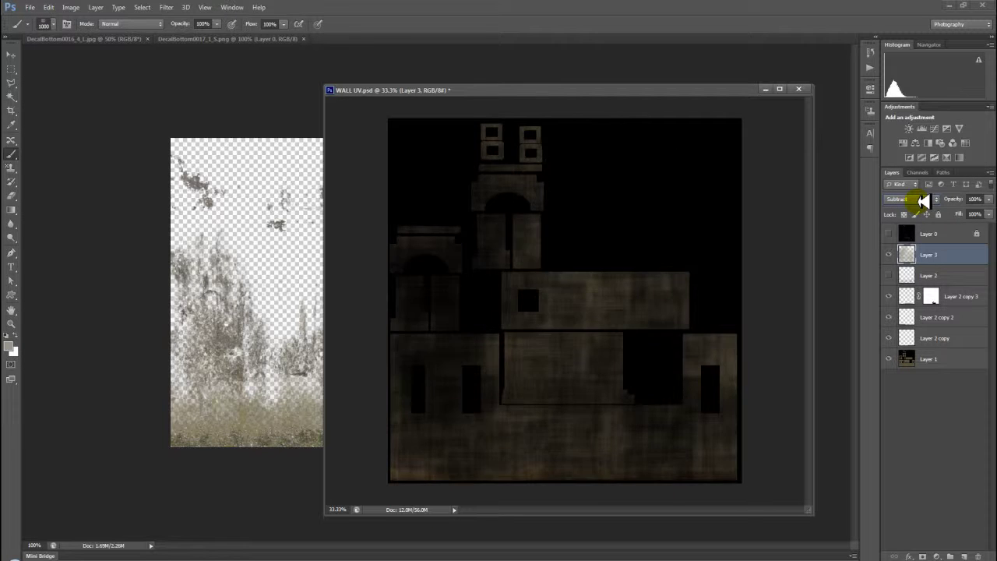
{"action": "scroll", "coordinate": [922, 201], "scroll_direction": "down", "scroll_amount": 1}
{"action": "scroll", "coordinate": [922, 201], "scroll_direction": "up", "scroll_amount": 1}
{"action": "scroll", "coordinate": [923, 201], "scroll_direction": "up", "scroll_amount": 1}
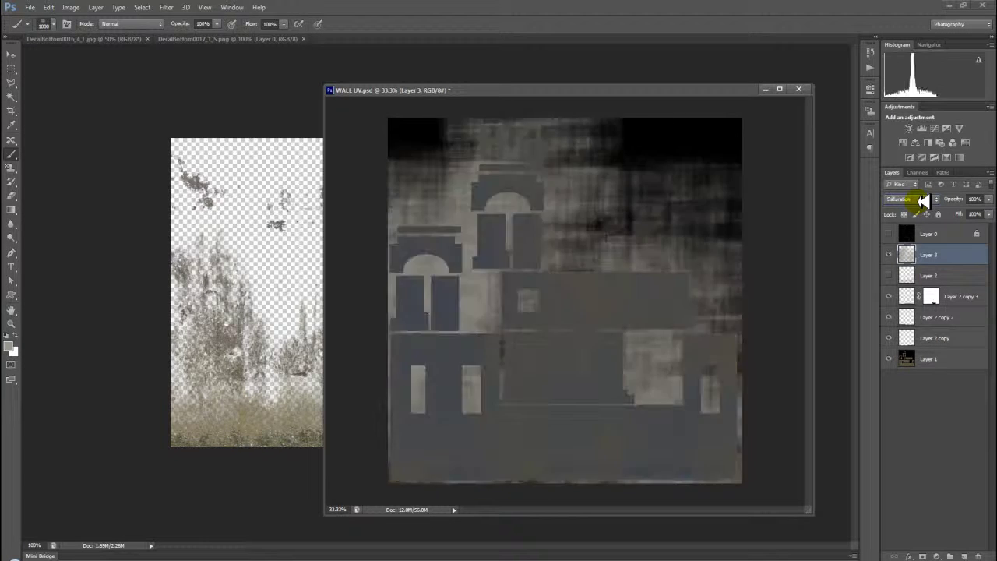
{"action": "scroll", "coordinate": [923, 201], "scroll_direction": "up", "scroll_amount": 1}
{"action": "scroll", "coordinate": [923, 201], "scroll_direction": "up", "scroll_amount": 2}
{"action": "scroll", "coordinate": [922, 201], "scroll_direction": "up", "scroll_amount": 3}
{"action": "scroll", "coordinate": [922, 200], "scroll_direction": "up", "scroll_amount": 3}
{"action": "scroll", "coordinate": [923, 200], "scroll_direction": "up", "scroll_amount": 3}
{"action": "scroll", "coordinate": [923, 200], "scroll_direction": "up", "scroll_amount": 1}
{"action": "scroll", "coordinate": [923, 201], "scroll_direction": "up", "scroll_amount": 1}
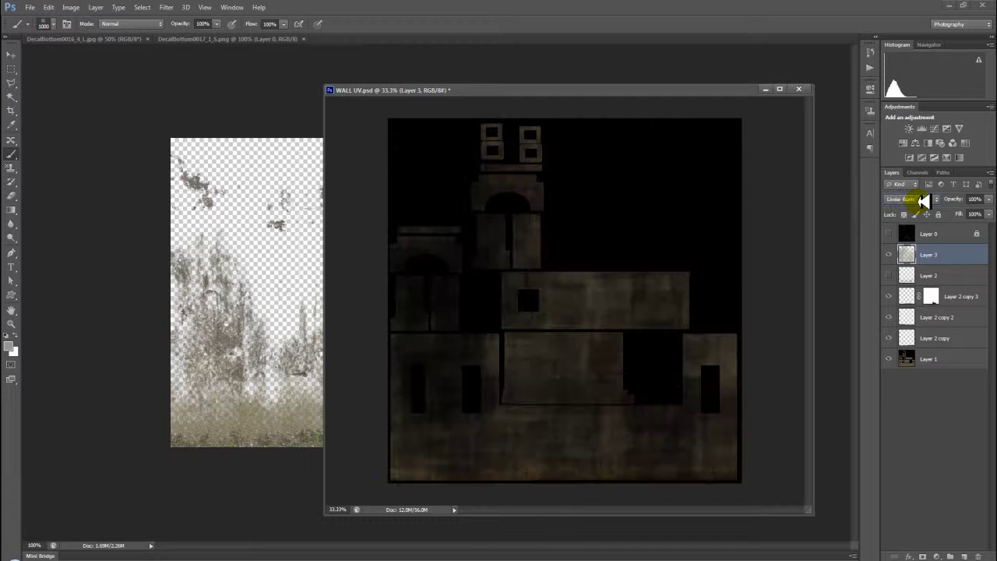
{"action": "scroll", "coordinate": [923, 201], "scroll_direction": "up", "scroll_amount": 1}
{"action": "scroll", "coordinate": [922, 201], "scroll_direction": "up", "scroll_amount": 1}
{"action": "scroll", "coordinate": [922, 201], "scroll_direction": "down", "scroll_amount": 1}
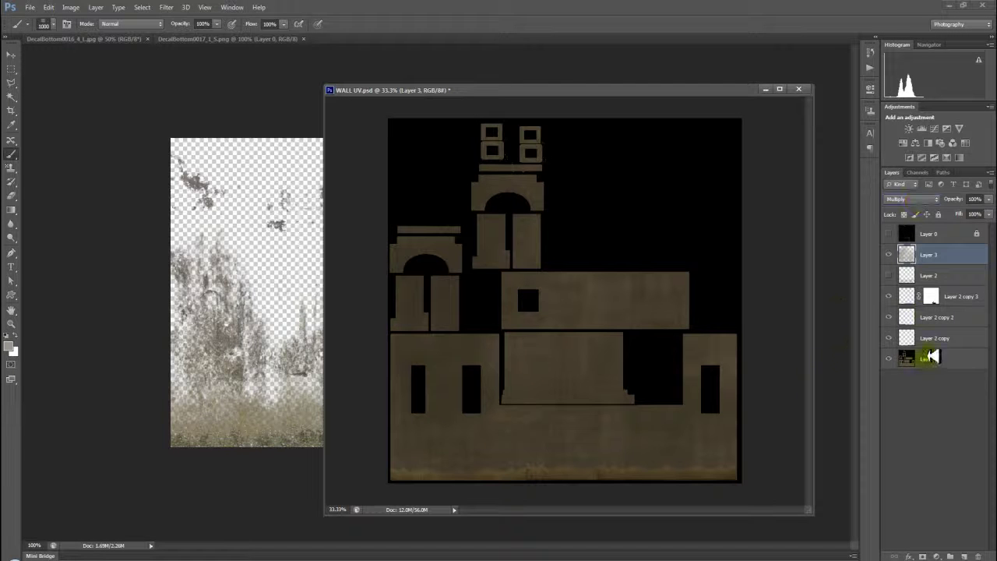
{"action": "left_click", "coordinate": [888, 254]}
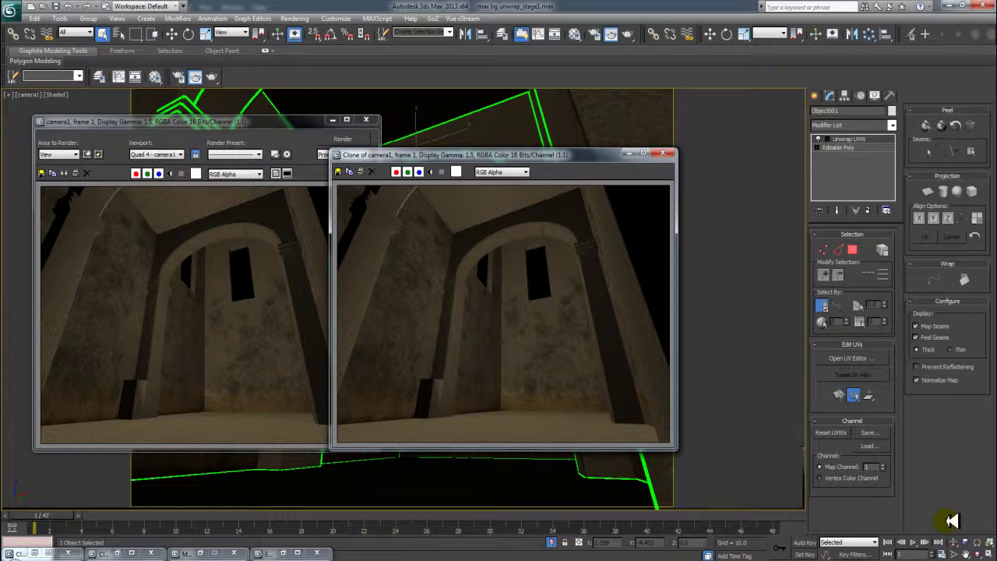
- Re-render camera1 with the updated wall texture and zoom out the Perspective viewport
{"action": "left_click", "coordinate": [630, 32]}
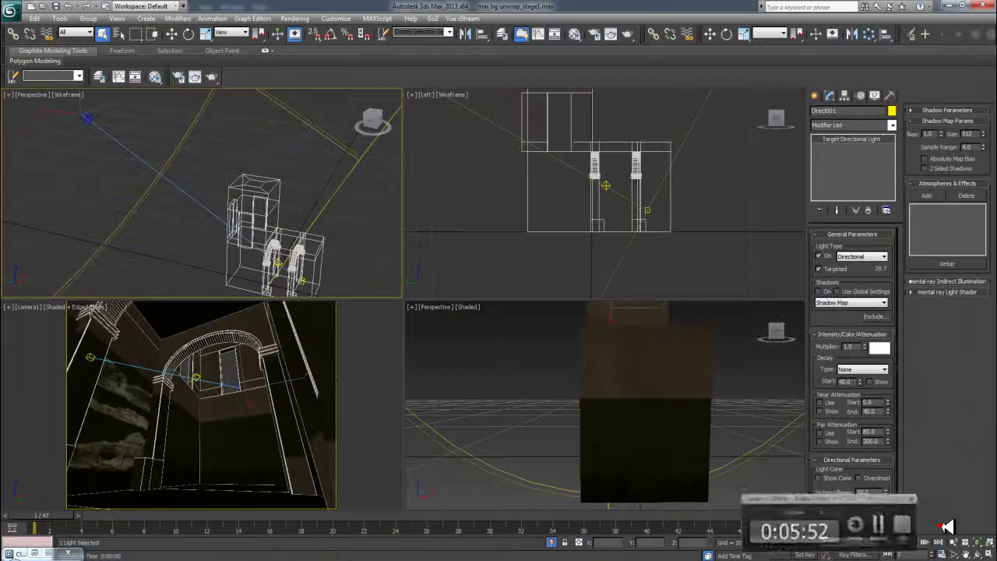
{"action": "scroll", "coordinate": [179, 179], "scroll_direction": "down", "scroll_amount": 2}
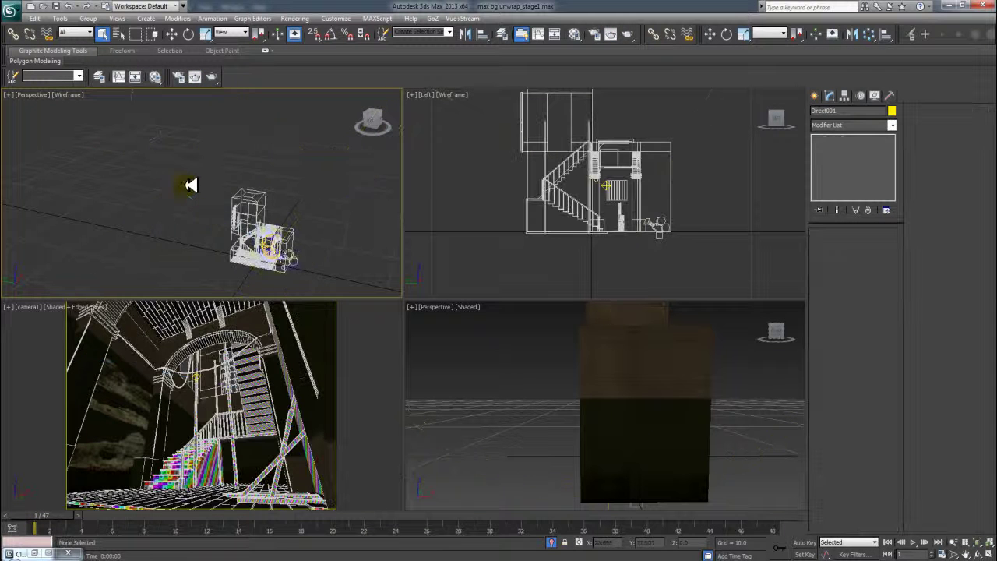
- Create a Daylight System in the Top view, placing its compass over the building
{"action": "left_click", "coordinate": [817, 94]}
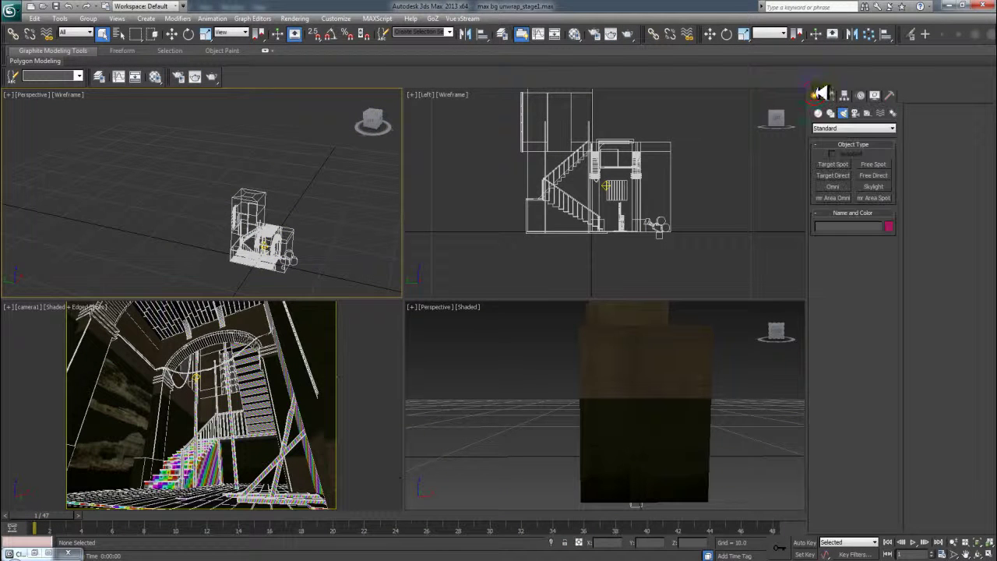
{"action": "left_click", "coordinate": [147, 18]}
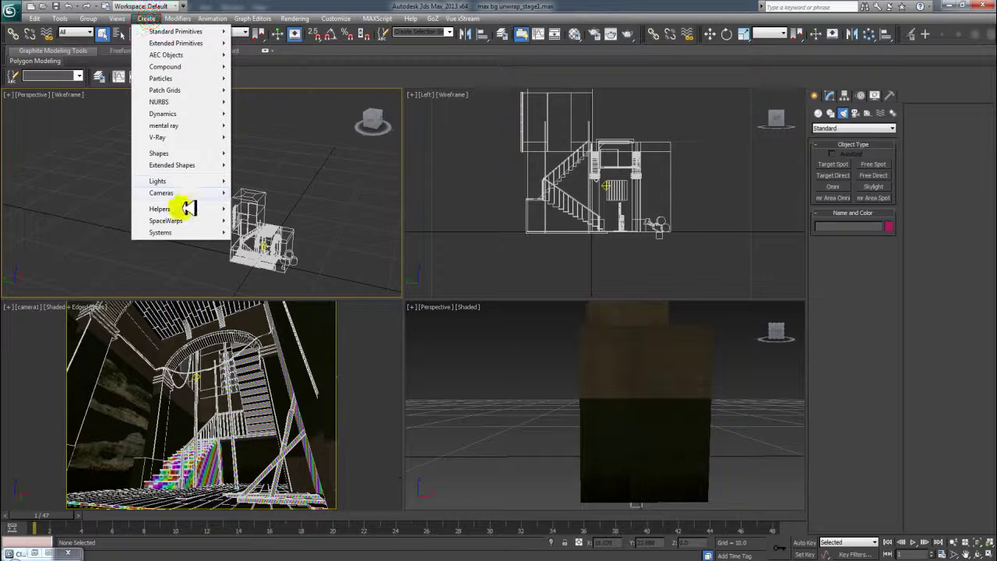
{"action": "mouse_move", "coordinate": [158, 181]}
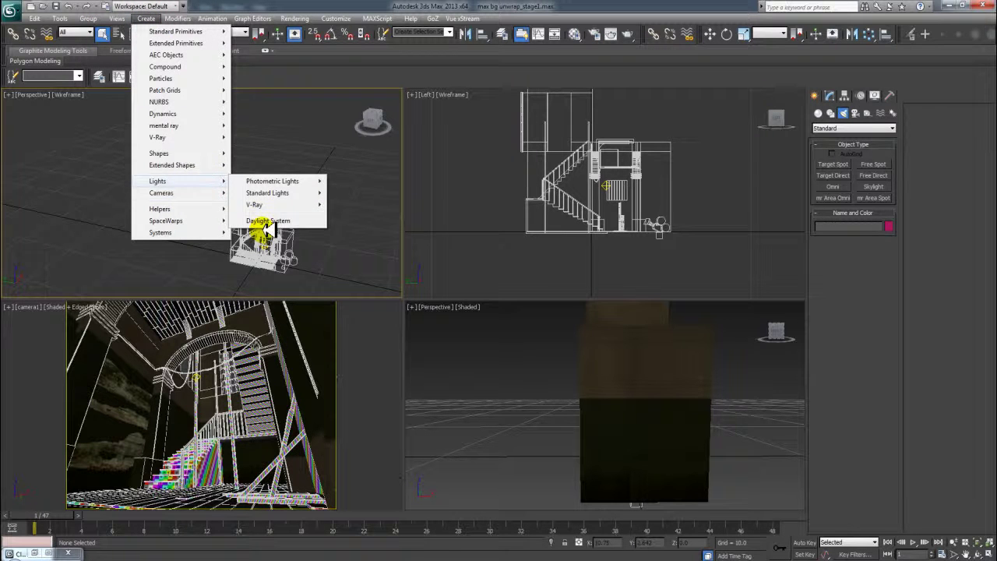
{"action": "left_click", "coordinate": [267, 221]}
{"action": "left_click", "coordinate": [476, 314]}
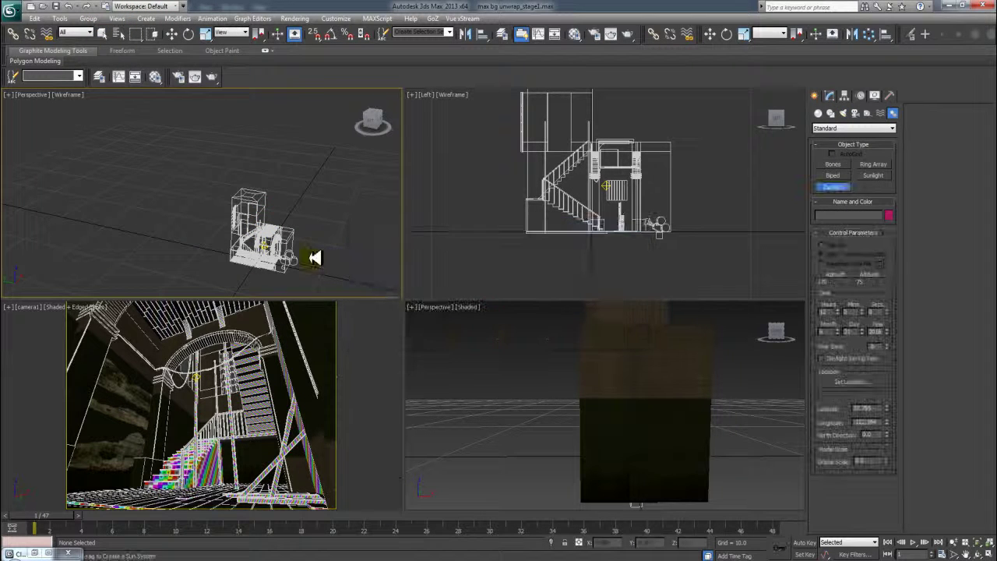
{"action": "key", "text": "t"}
{"action": "scroll", "coordinate": [292, 233], "scroll_direction": "down", "scroll_amount": 2}
{"action": "scroll", "coordinate": [257, 214], "scroll_direction": "down", "scroll_amount": 1}
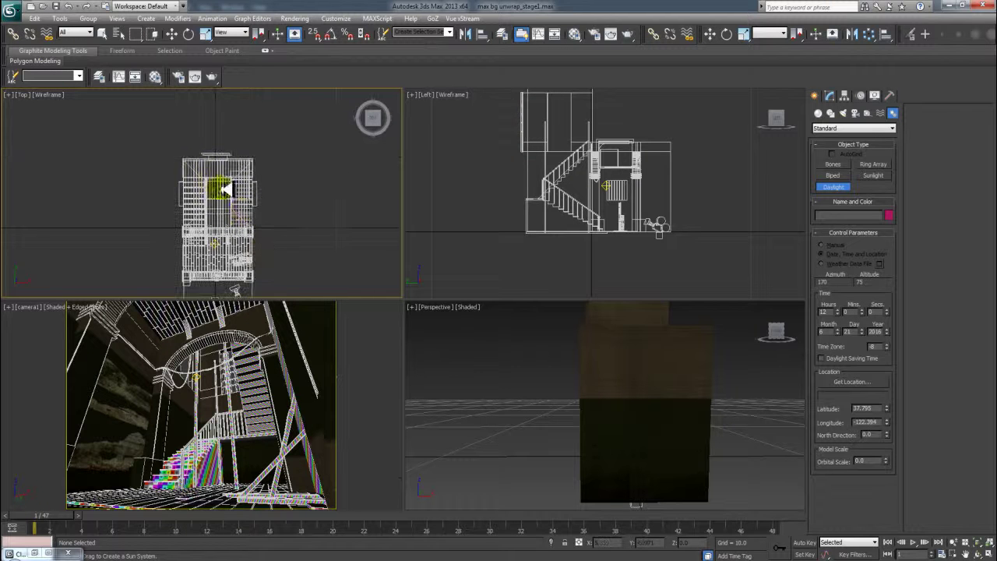
{"action": "left_click", "coordinate": [209, 167]}
{"action": "left_click", "coordinate": [228, 160]}
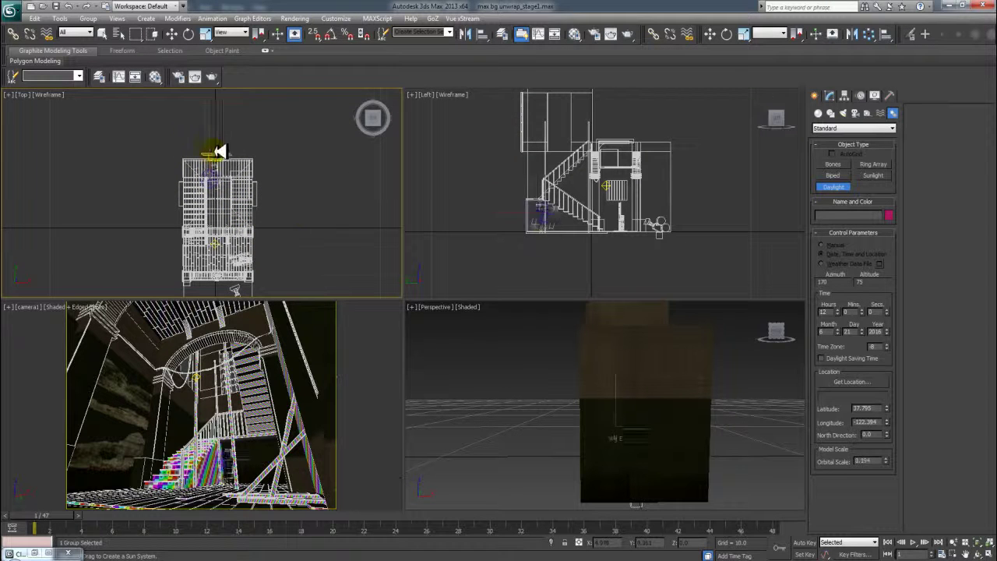
{"action": "right_click", "coordinate": [169, 102]}
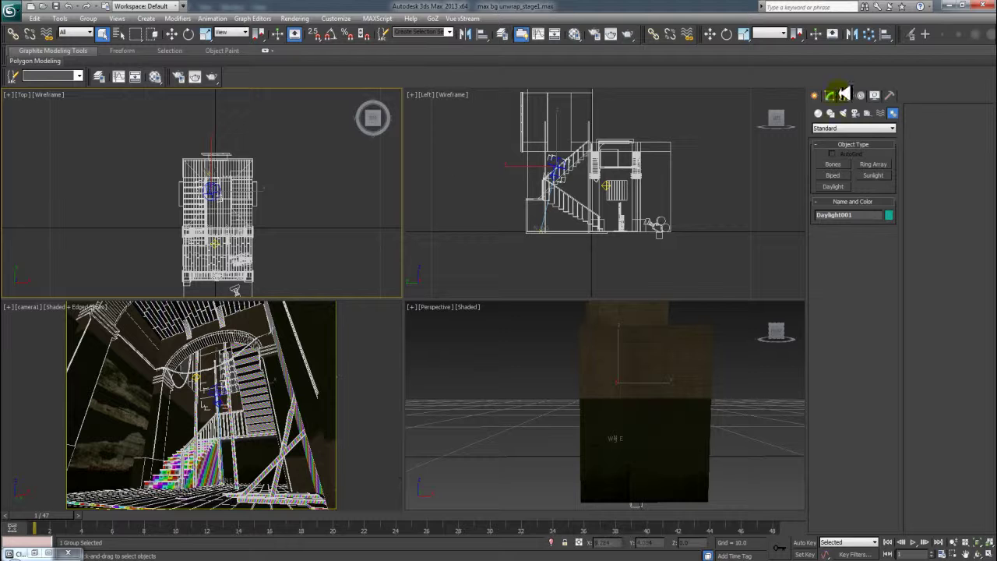
- Set the daylight's Sunlight to mr Sun and Skylight to mr Sky, adding the sky environment map
{"action": "left_click", "coordinate": [845, 95]}
{"action": "left_click", "coordinate": [886, 257]}
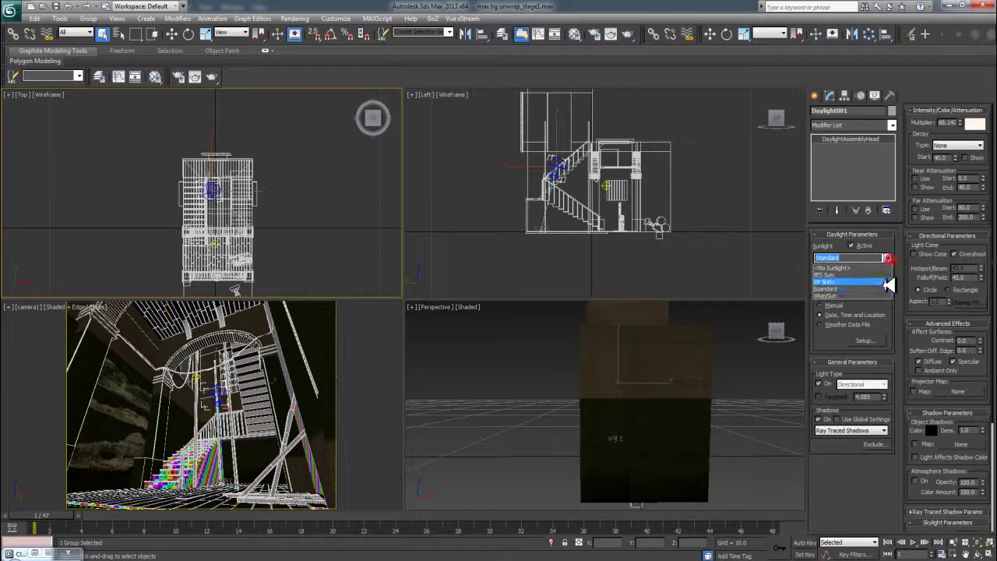
{"action": "left_click", "coordinate": [886, 279]}
{"action": "left_click", "coordinate": [887, 282]}
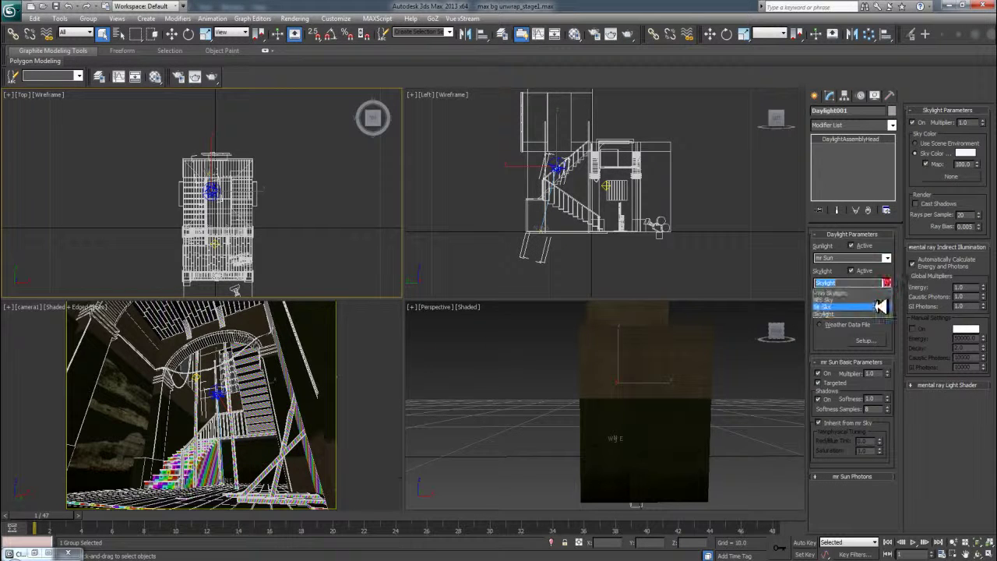
{"action": "left_click", "coordinate": [853, 304]}
{"action": "left_click", "coordinate": [540, 333]}
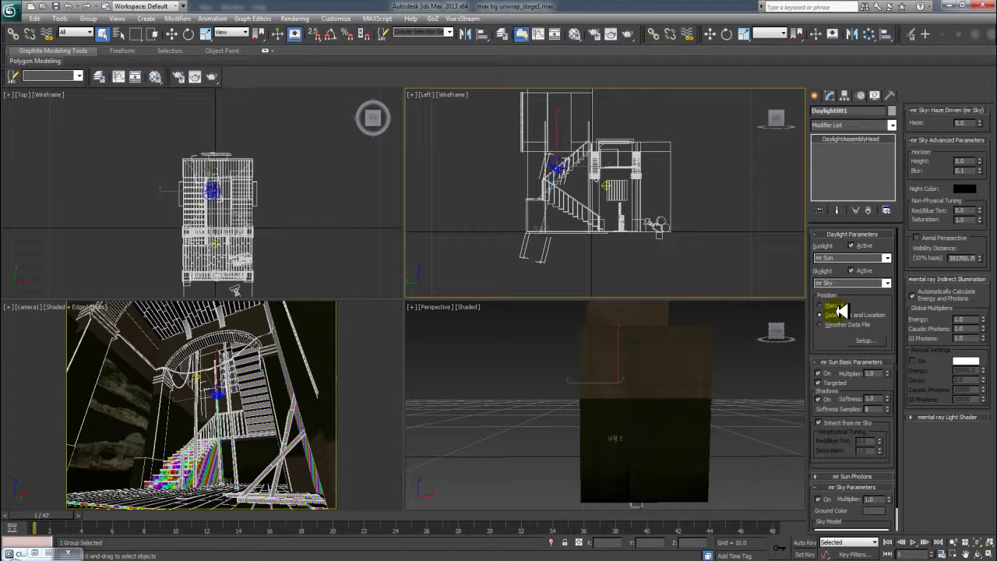
- Move the daylight system high above the stairwell and open Render Setup
{"action": "right_click", "coordinate": [604, 187]}
{"action": "left_click", "coordinate": [615, 181]}
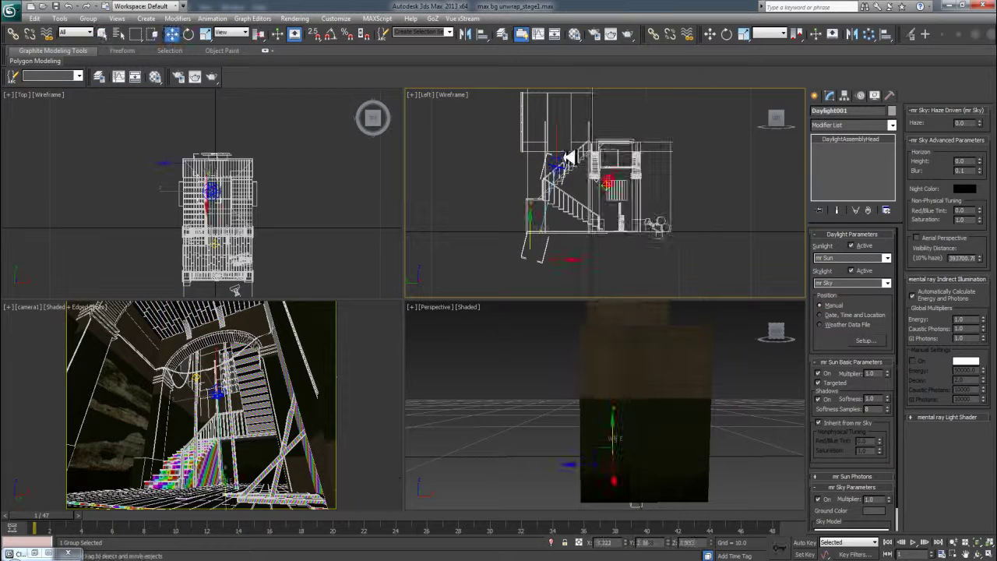
{"action": "mouse_move", "coordinate": [545, 240]}
{"action": "left_mouse_down"}
{"action": "mouse_move", "coordinate": [501, 192]}
{"action": "mouse_move", "coordinate": [529, 159]}
{"action": "left_mouse_up"}
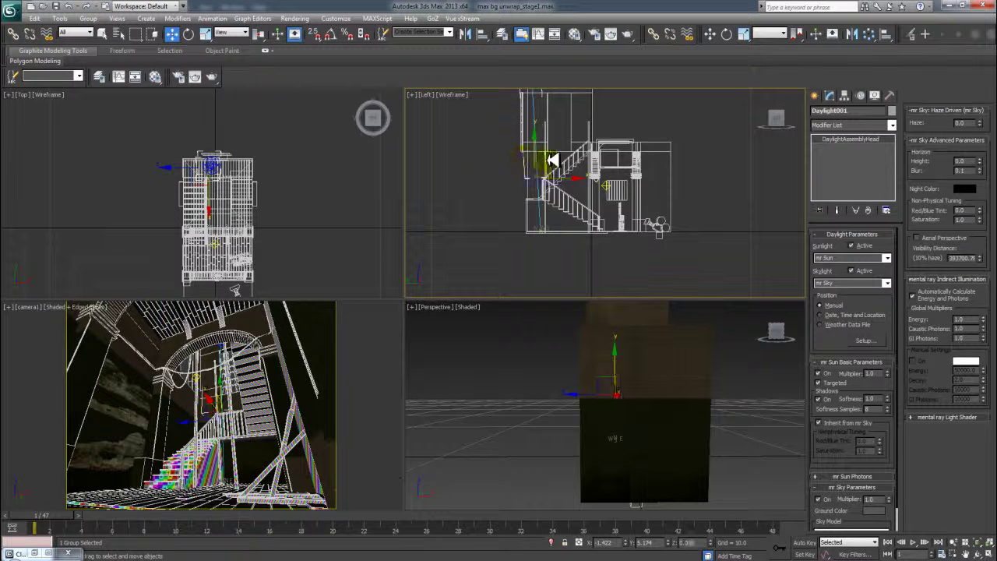
{"action": "middle_click_drag", "start_coordinate": [256, 194], "coordinate": [236, 189]}
{"action": "left_click_drag", "start_coordinate": [236, 189], "coordinate": [241, 94]}
{"action": "left_click_drag", "start_coordinate": [265, 410], "coordinate": [264, 389]}
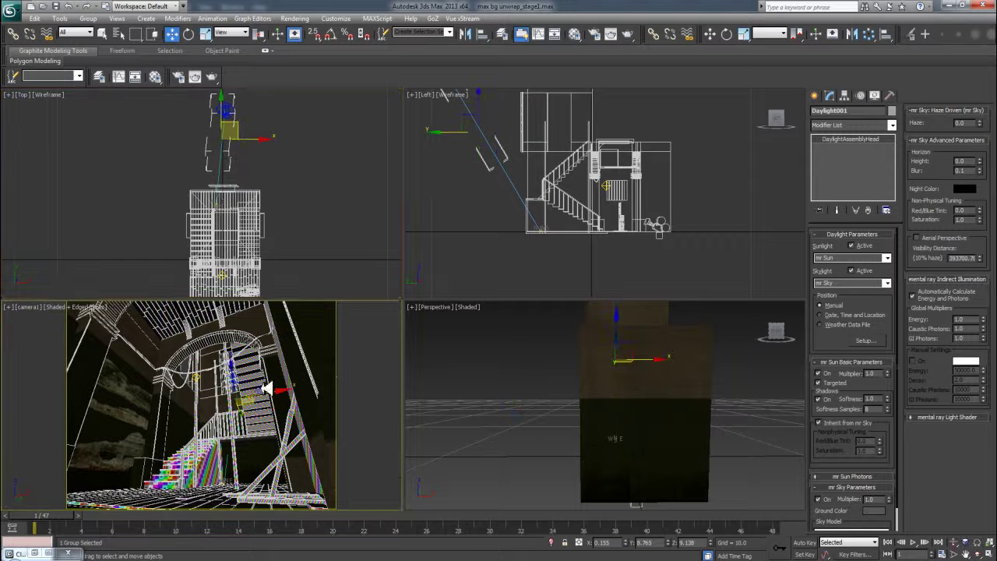
{"action": "left_click", "coordinate": [593, 33]}
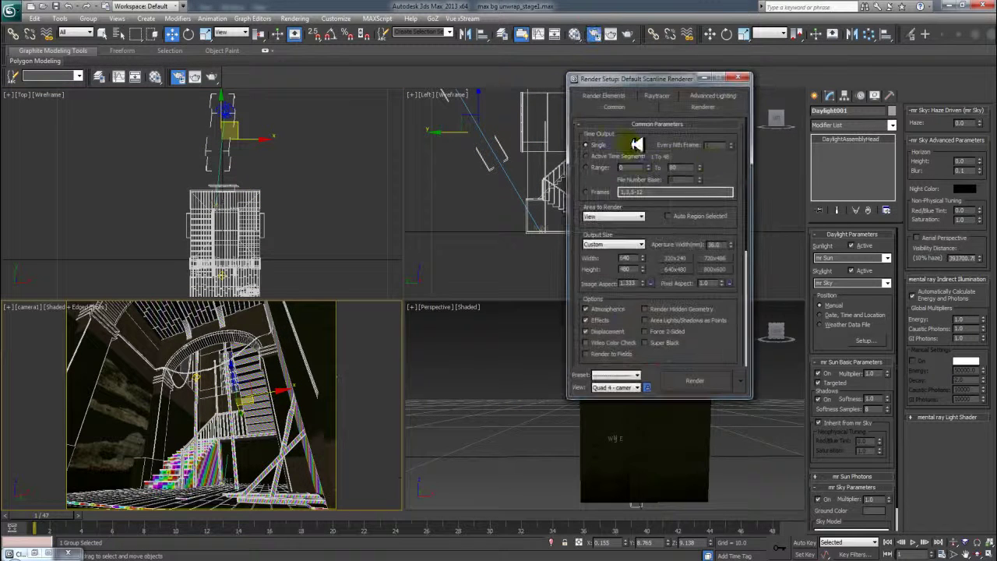
- Assign NVIDIA mental ray as the production renderer in Render Setup
{"action": "right_click", "coordinate": [716, 160]}
{"action": "left_click", "coordinate": [754, 247]}
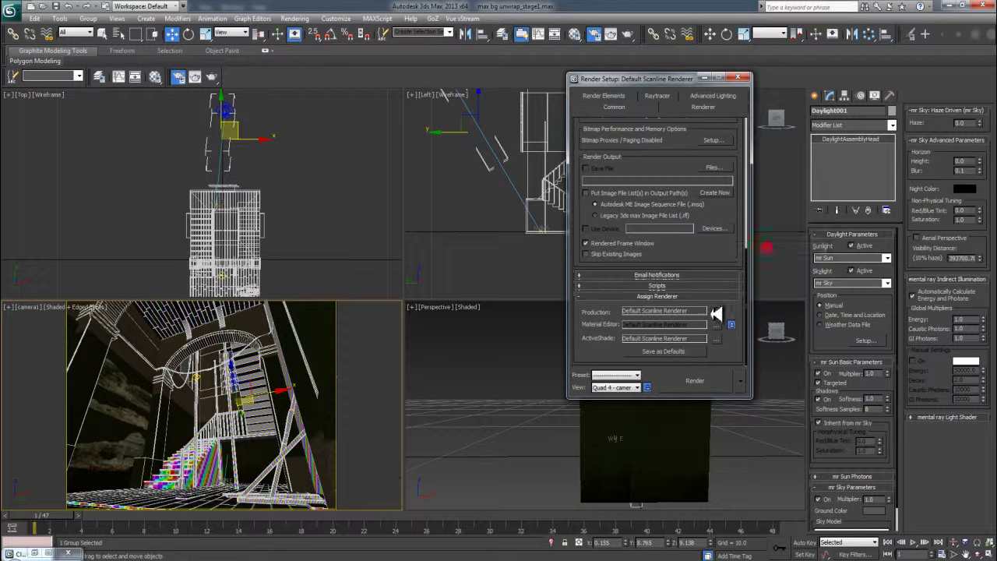
{"action": "left_click", "coordinate": [714, 310]}
{"action": "double_click", "coordinate": [634, 173]}
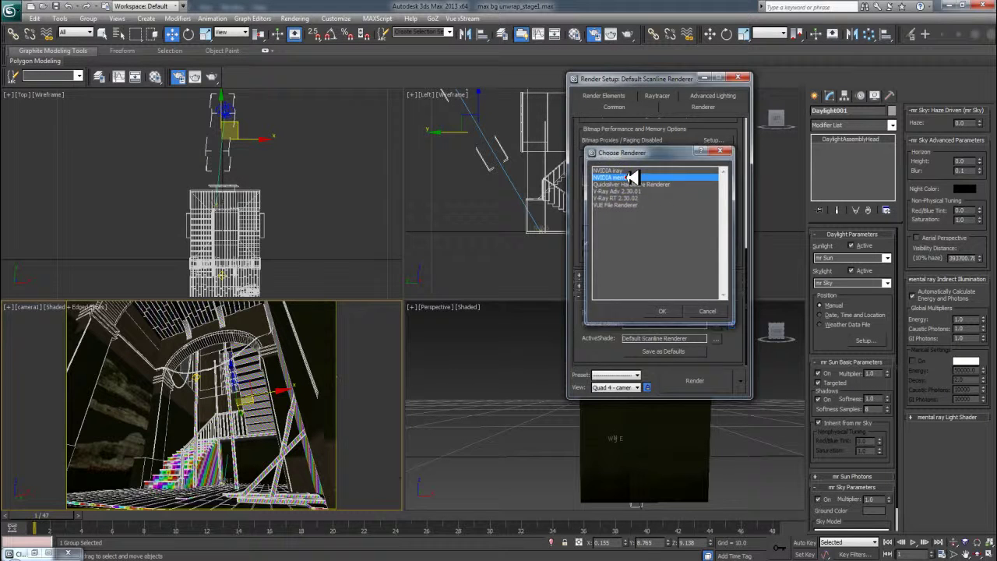
{"action": "left_click", "coordinate": [619, 95]}
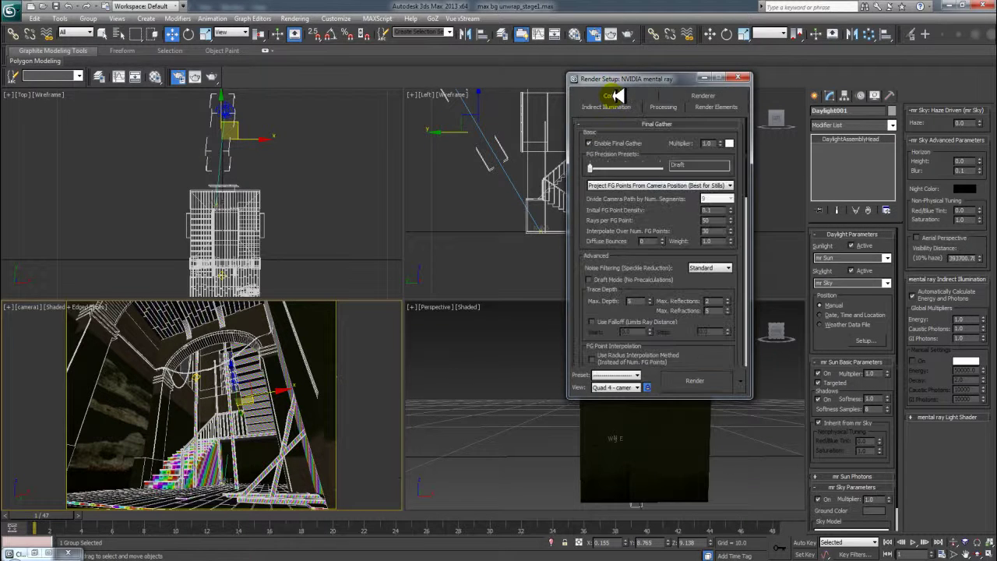
{"action": "left_click", "coordinate": [615, 95]}
- Render camera1 with mental ray past the map-coordinates warning, then select the staircase Object001
{"action": "right_click", "coordinate": [298, 338]}
{"action": "left_click", "coordinate": [718, 380]}
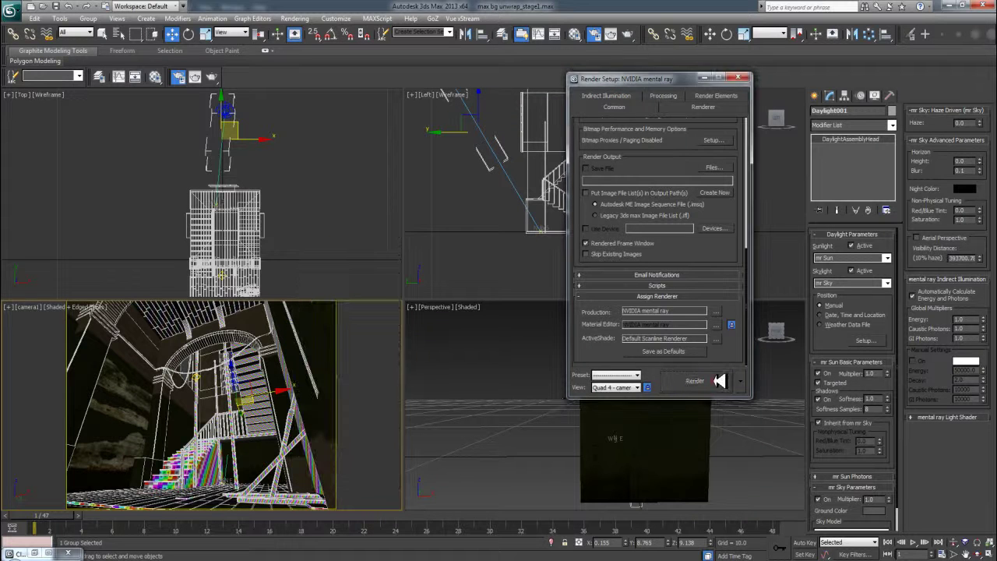
{"action": "left_click", "coordinate": [718, 380]}
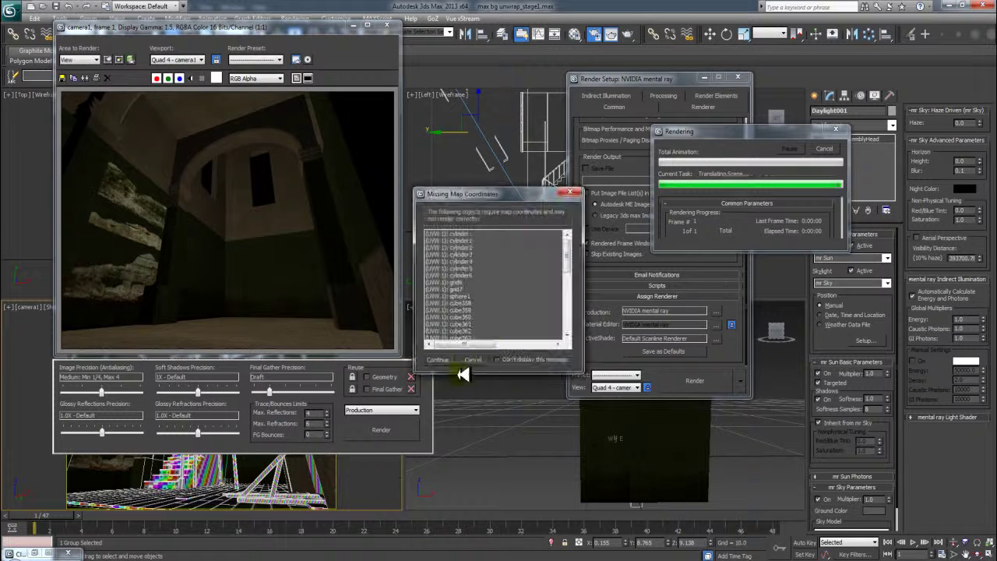
{"action": "left_click", "coordinate": [498, 360]}
{"action": "left_click", "coordinate": [438, 359]}
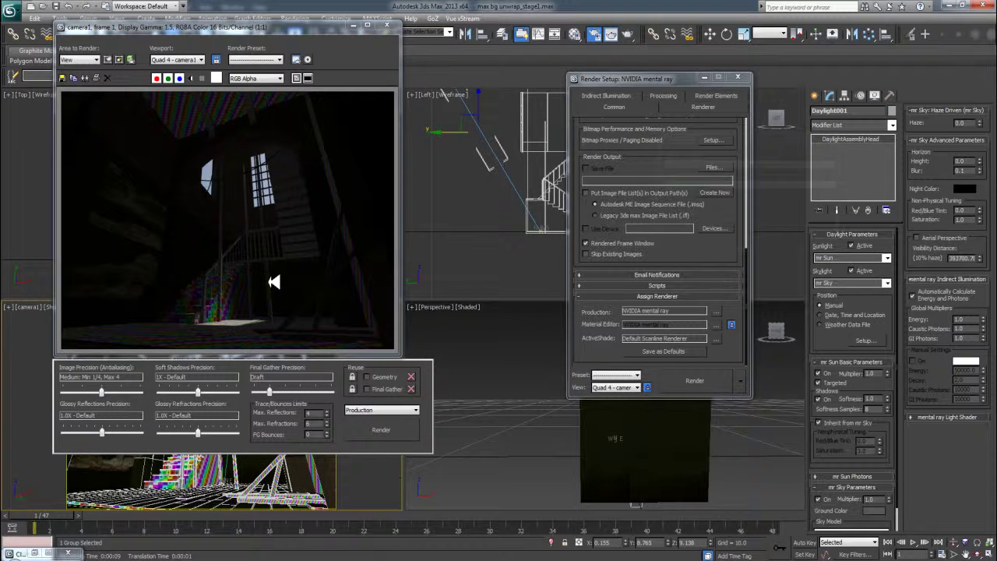
{"action": "left_click_drag", "start_coordinate": [285, 29], "coordinate": [456, 161]}
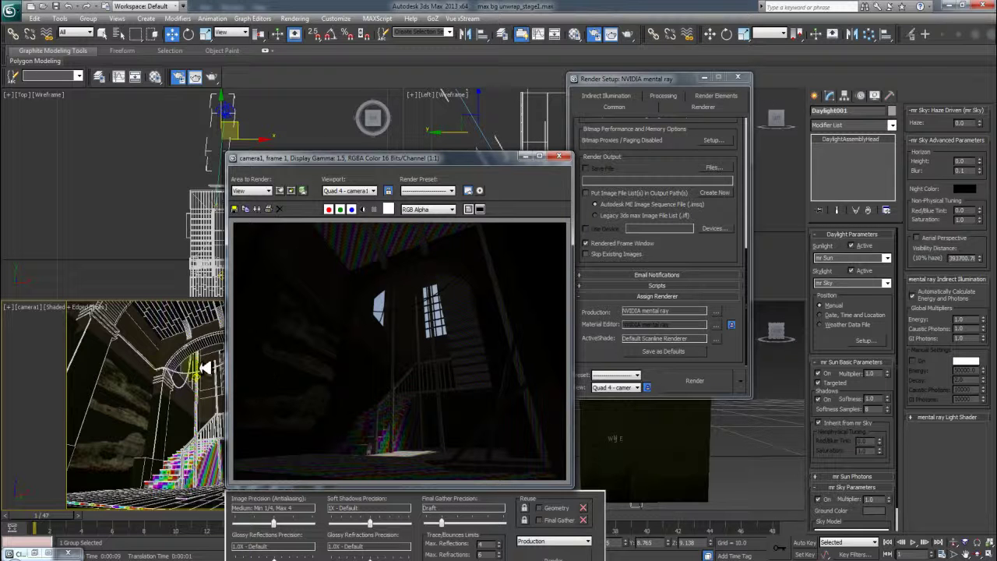
{"action": "left_click", "coordinate": [530, 156]}
{"action": "left_click", "coordinate": [115, 376]}
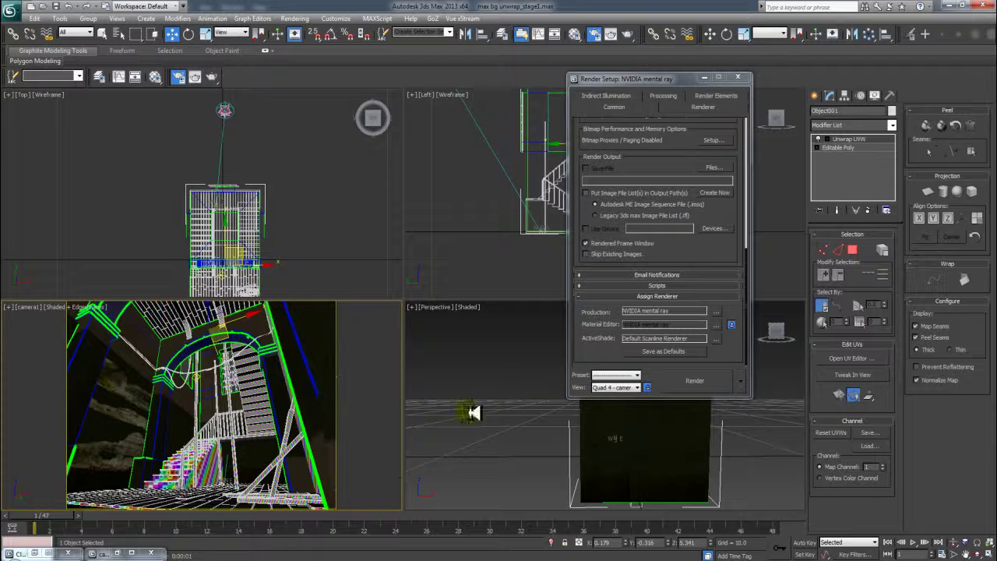
- Set Exposure Control to mr Photographic with the Physically Based Lighting, Indoor Daylight preset
{"action": "left_click_drag", "start_coordinate": [675, 78], "coordinate": [381, 366]}
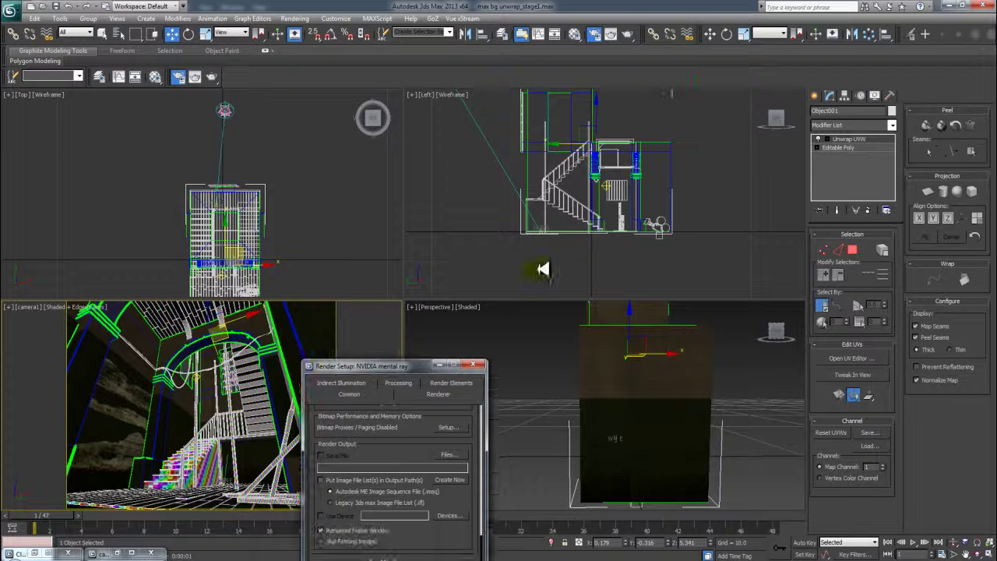
{"action": "right_click", "coordinate": [284, 352]}
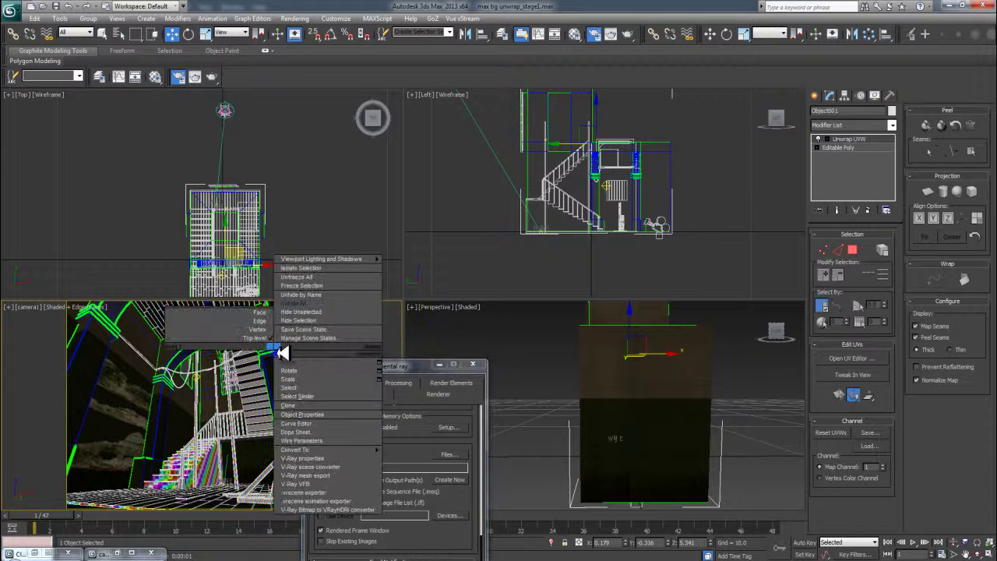
{"action": "left_click", "coordinate": [323, 363]}
{"action": "key", "text": "8"}
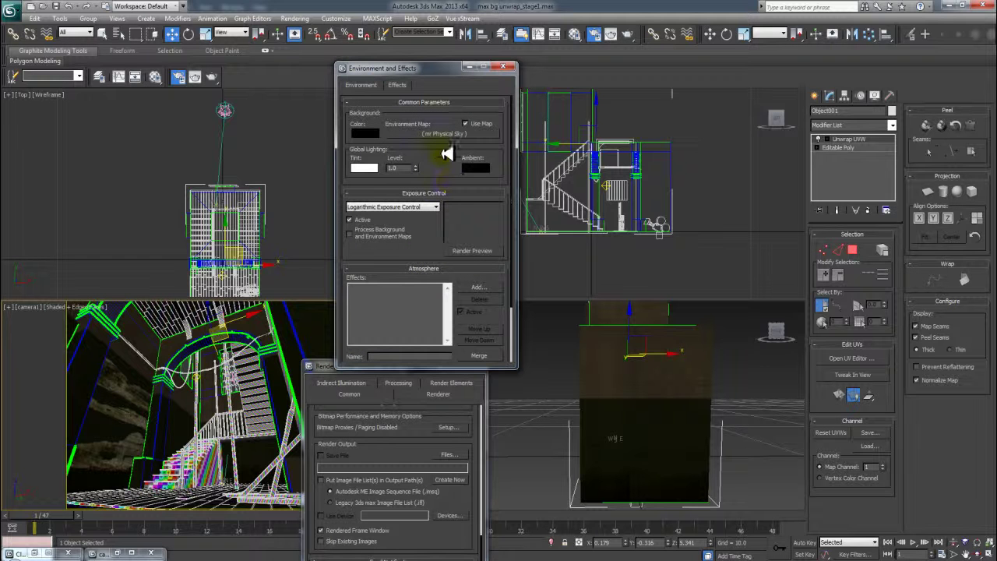
{"action": "left_click", "coordinate": [406, 207]}
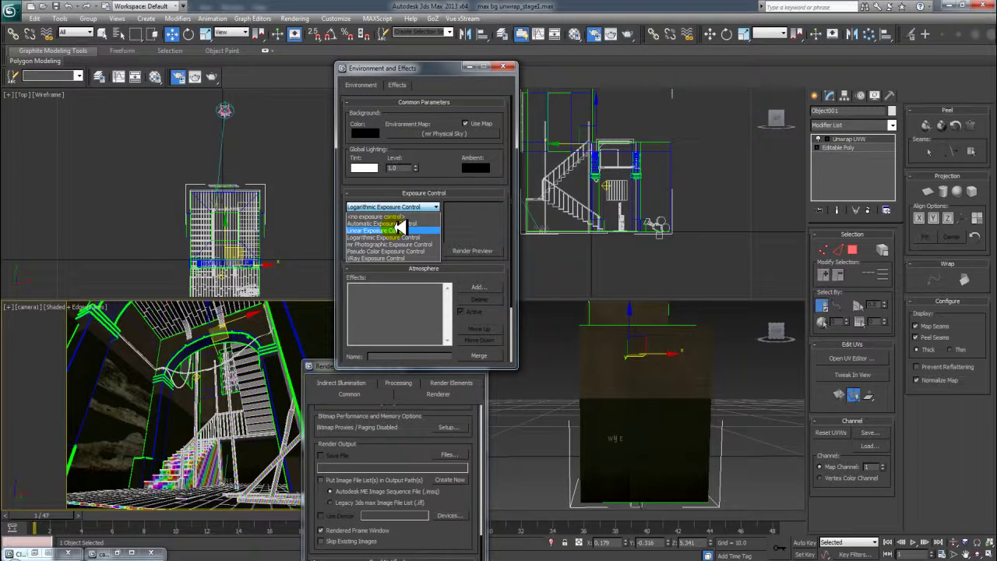
{"action": "left_click", "coordinate": [401, 243]}
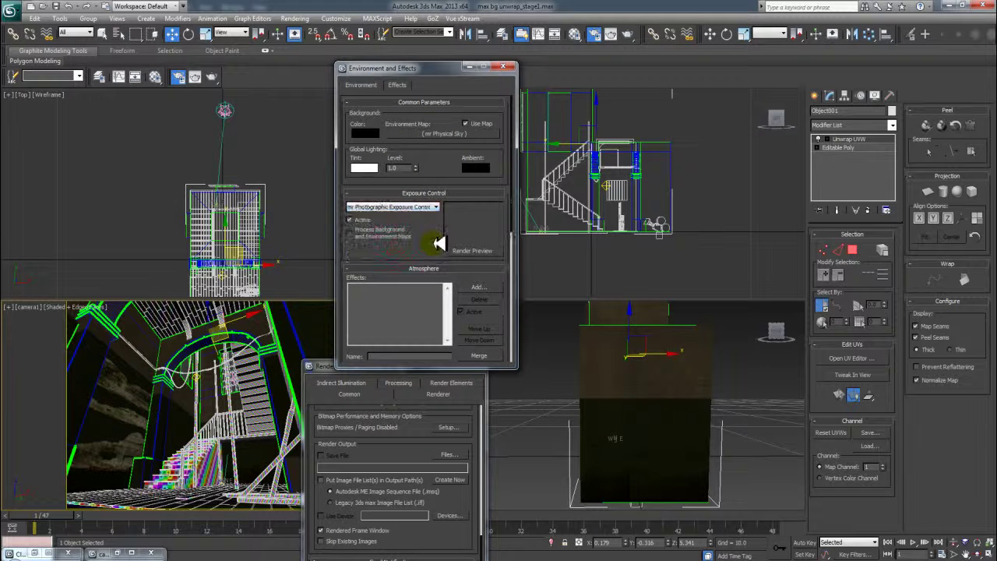
{"action": "left_click_drag", "start_coordinate": [439, 238], "coordinate": [441, 124]}
{"action": "left_click", "coordinate": [445, 277]}
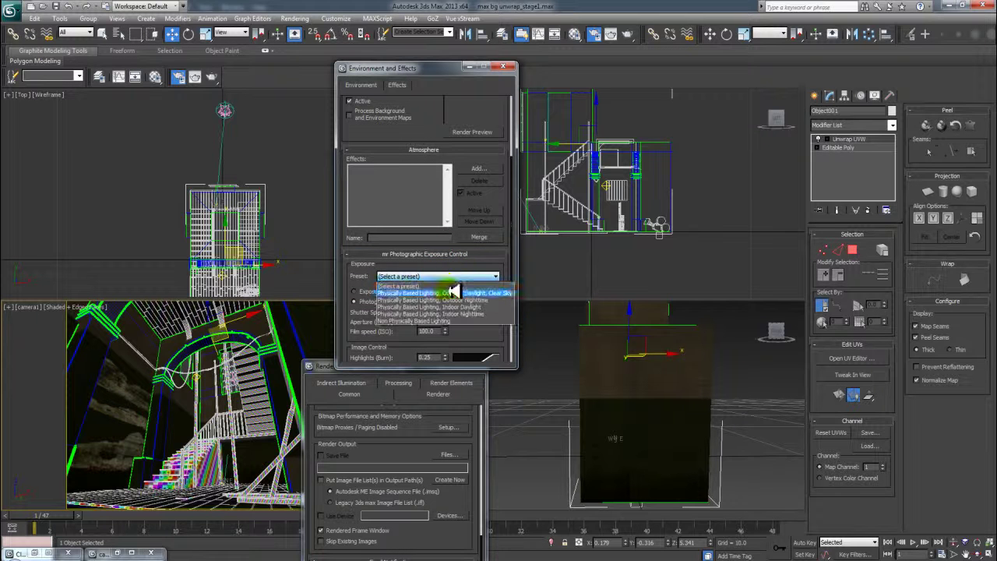
{"action": "left_click", "coordinate": [477, 307]}
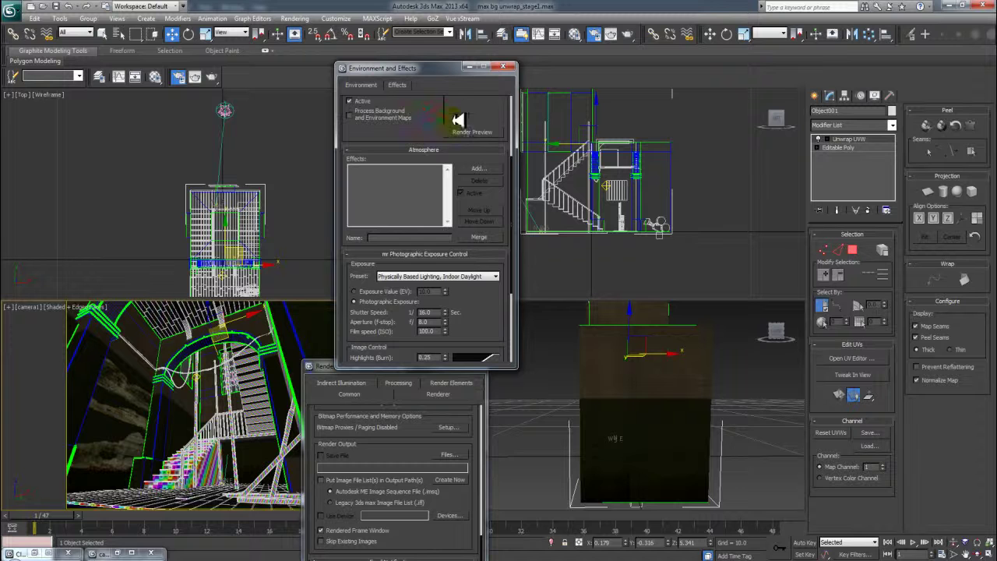
- Lower the shutter speed to brighten the scene, checking it with exposure previews
{"action": "left_click_drag", "start_coordinate": [442, 131], "coordinate": [472, 208]}
{"action": "left_click", "coordinate": [472, 205]}
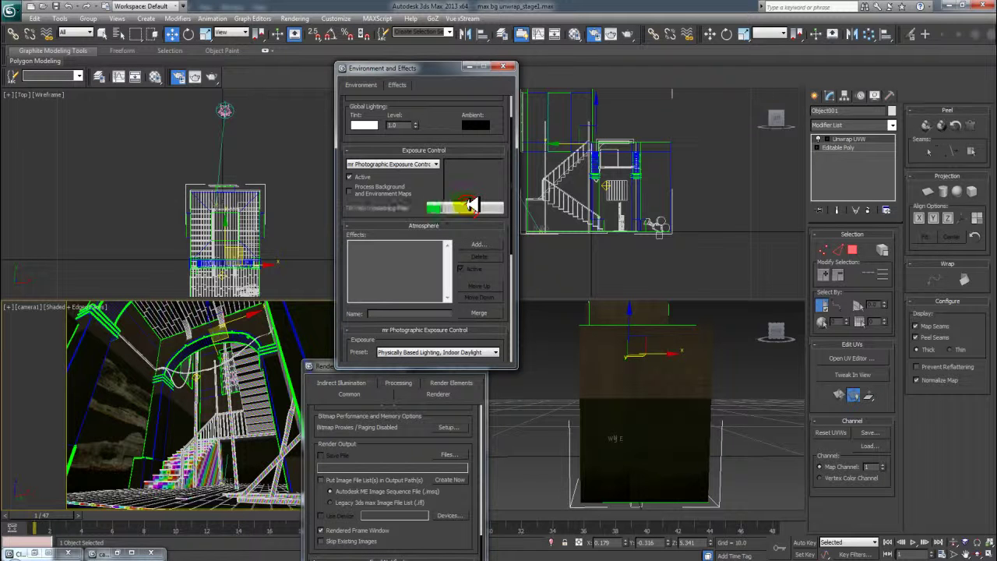
{"action": "scroll", "coordinate": [431, 209], "scroll_direction": "down", "scroll_amount": 2}
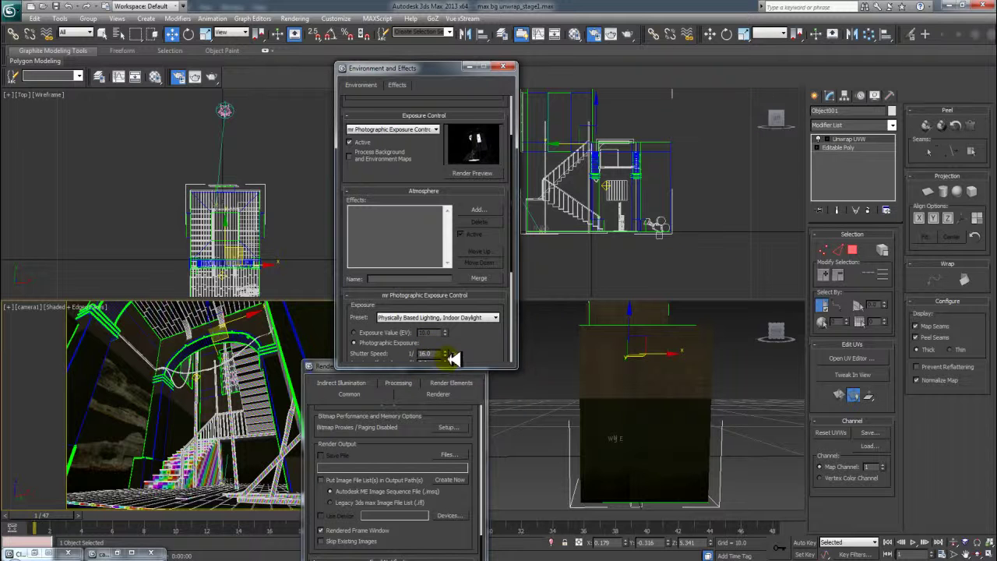
{"action": "left_click", "coordinate": [445, 357]}
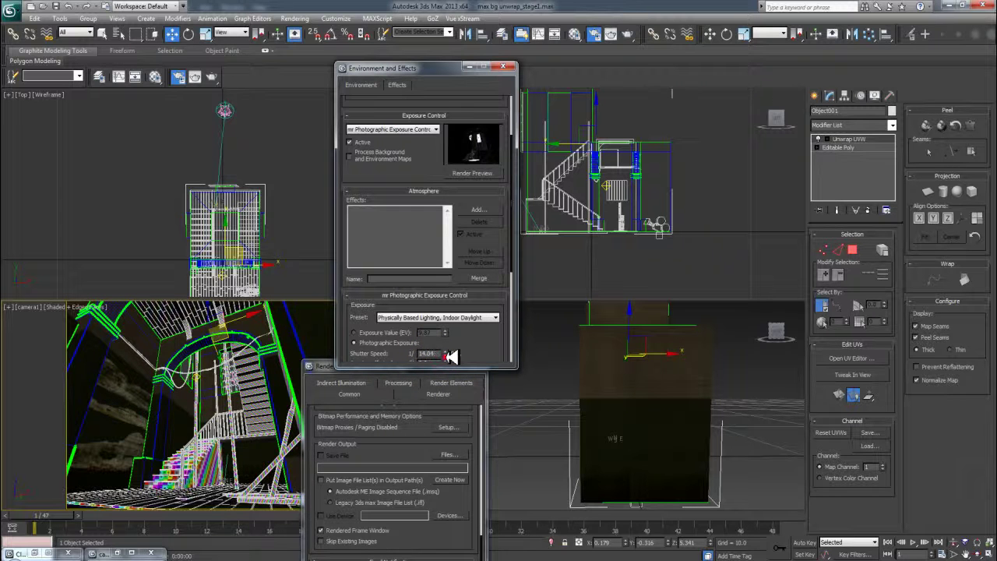
{"action": "left_click", "coordinate": [450, 359]}
{"action": "left_click", "coordinate": [482, 172]}
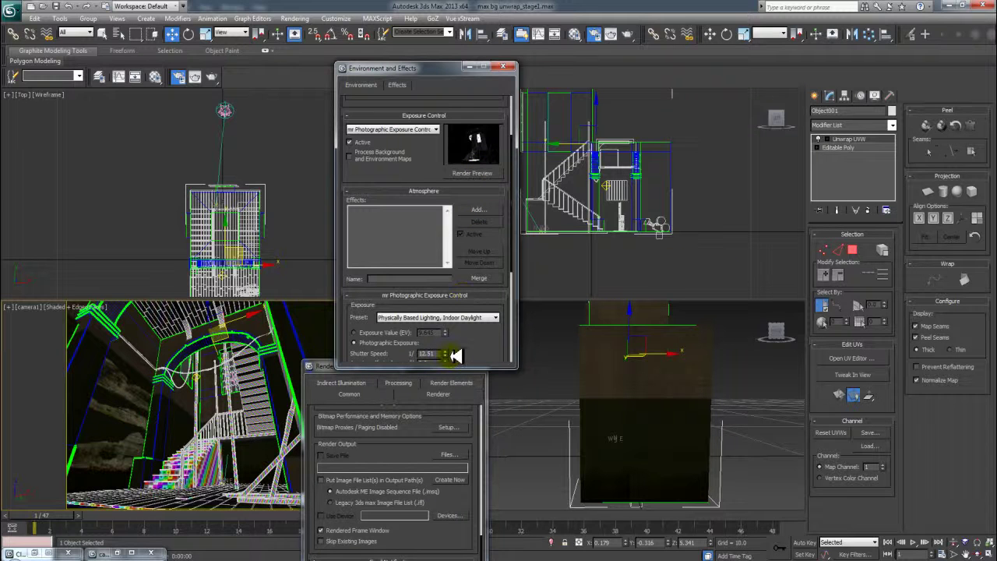
{"action": "scroll", "coordinate": [452, 354], "scroll_direction": "down", "scroll_amount": 2}
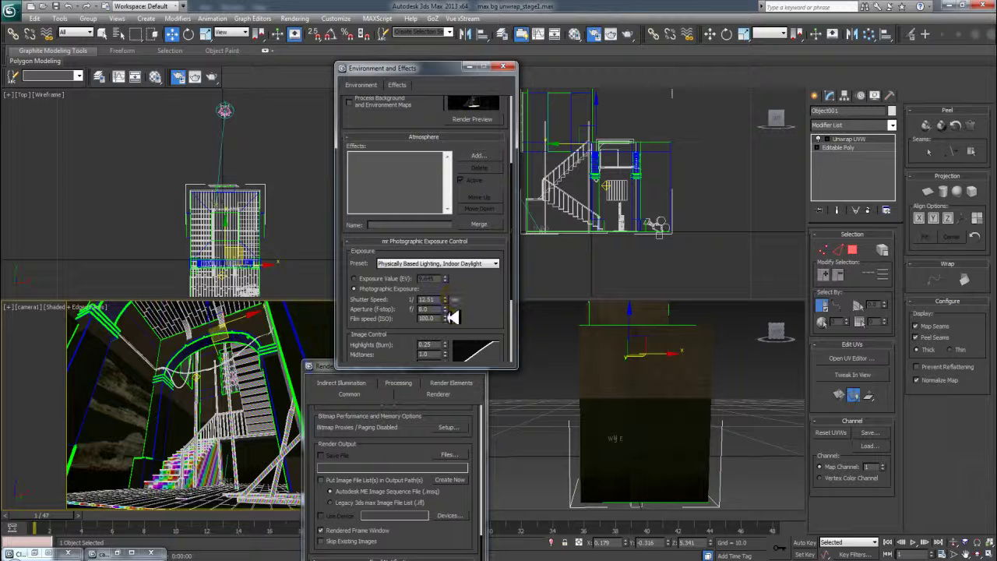
{"action": "left_click", "coordinate": [479, 116]}
{"action": "scroll", "coordinate": [418, 216], "scroll_direction": "up", "scroll_amount": 2}
{"action": "scroll", "coordinate": [421, 214], "scroll_direction": "up", "scroll_amount": 2}
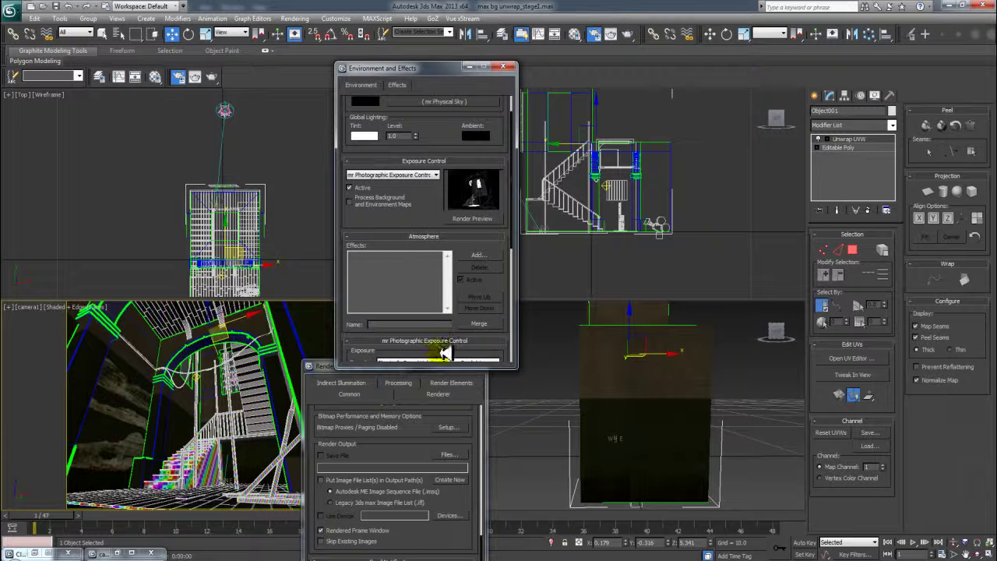
{"action": "scroll", "coordinate": [442, 233], "scroll_direction": "down", "scroll_amount": 4}
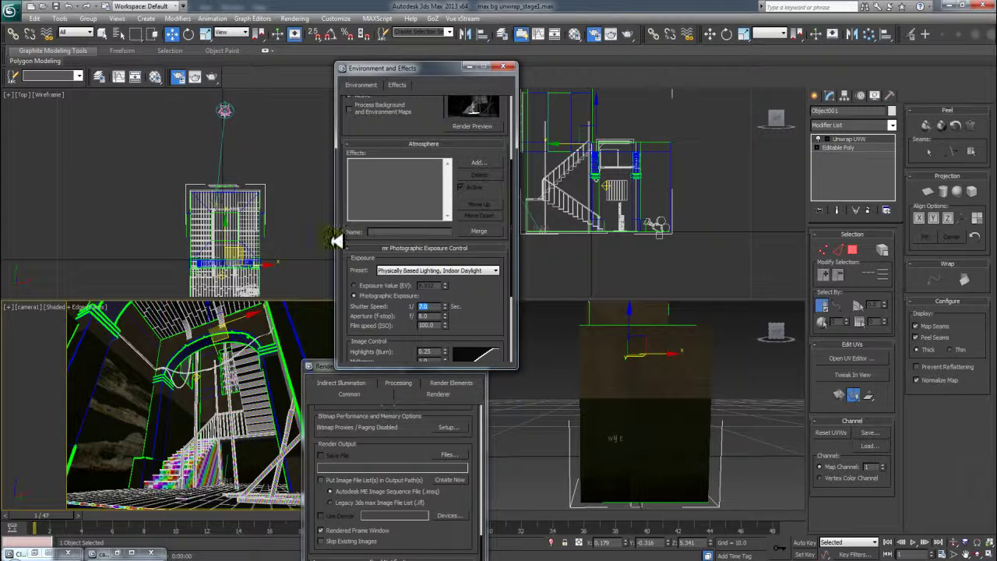
{"action": "left_click", "coordinate": [463, 126]}
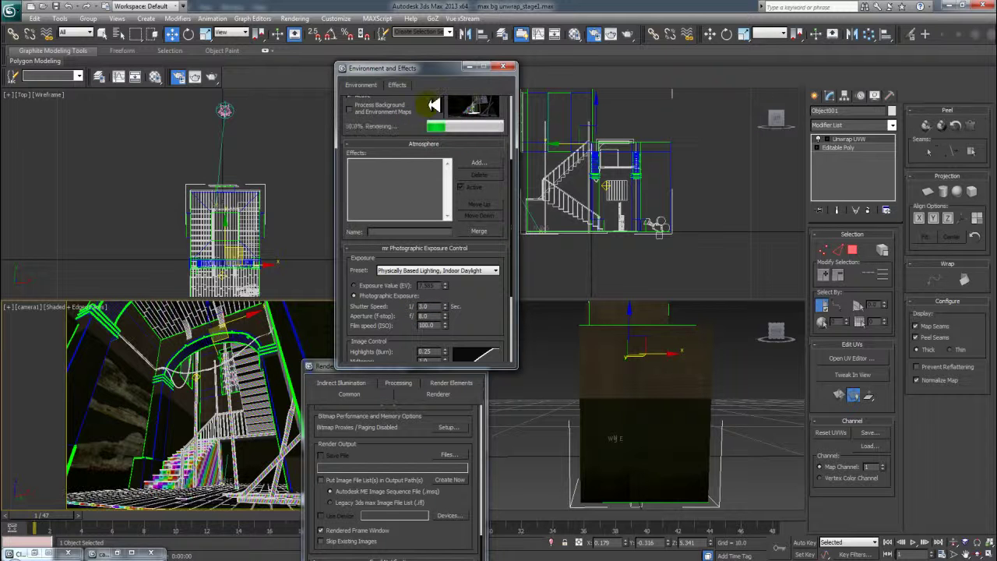
- Render the camera1 view with the new exposure settings
{"action": "right_click", "coordinate": [267, 349]}
{"action": "left_click", "coordinate": [272, 355]}
{"action": "key", "text": "shift+q"}
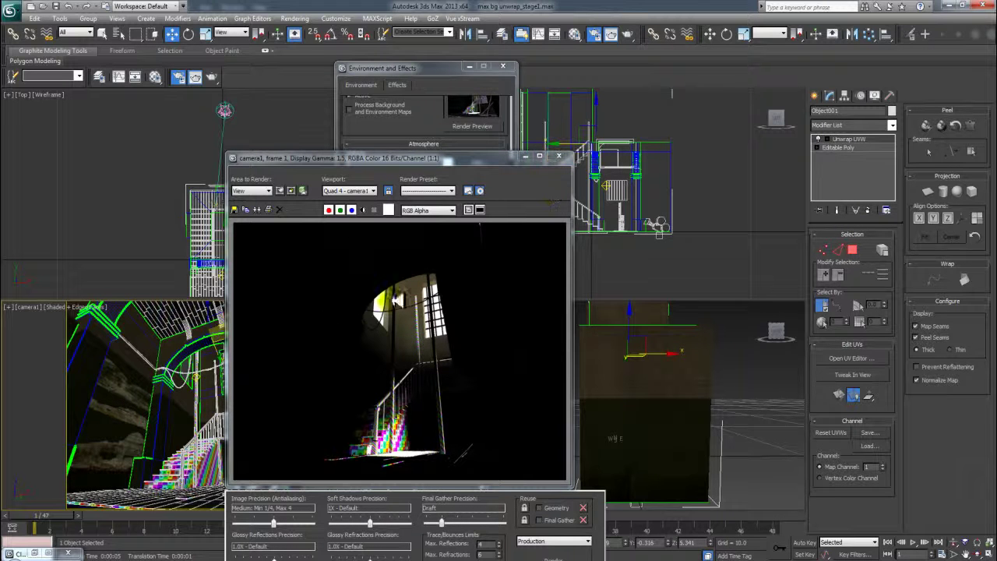
- Close the render result, reframe the side view and select the staircase
{"action": "left_click", "coordinate": [565, 154]}
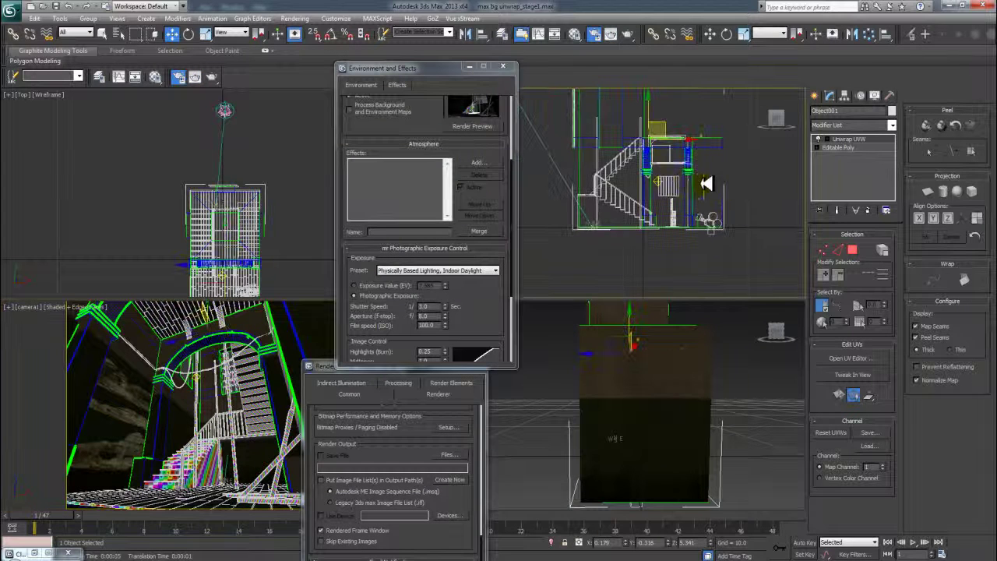
{"action": "left_click", "coordinate": [760, 193]}
{"action": "middle_click_drag", "start_coordinate": [638, 156], "coordinate": [675, 194]}
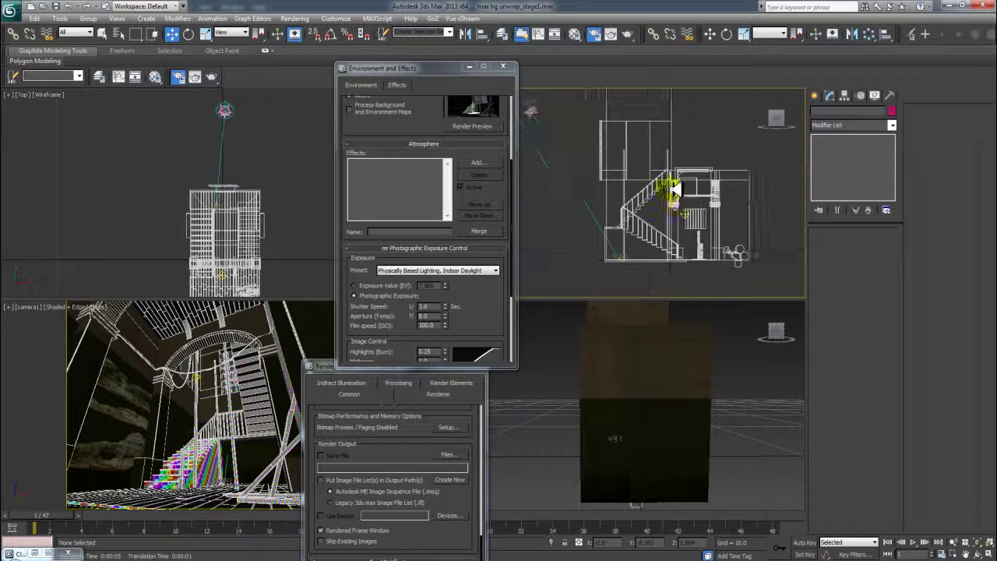
{"action": "left_click", "coordinate": [669, 204]}
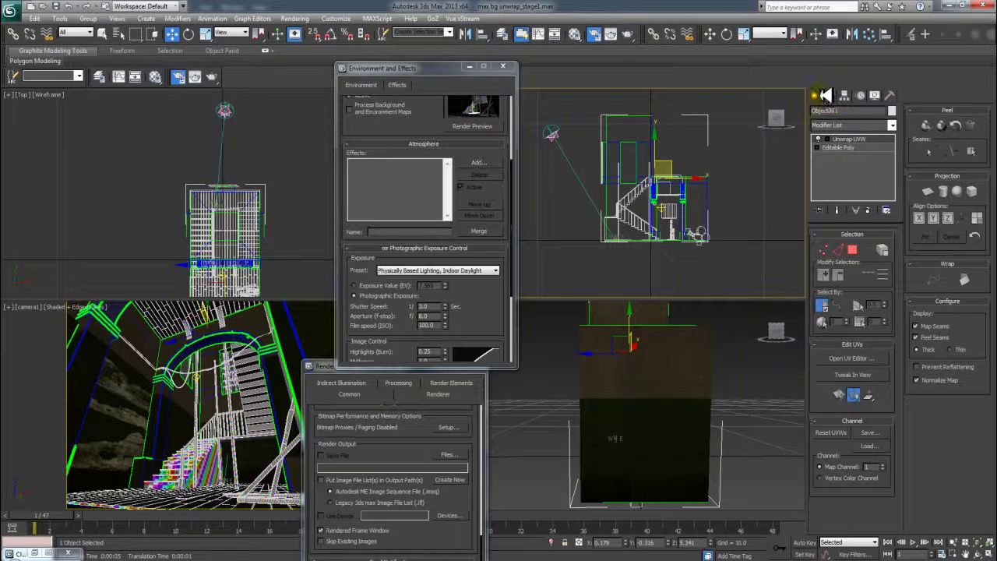
- Place a Rectangle-shaped free photometric light inside the stairwell in the Top view
{"action": "left_click", "coordinate": [814, 95]}
{"action": "left_click", "coordinate": [843, 112]}
{"action": "left_click", "coordinate": [859, 128]}
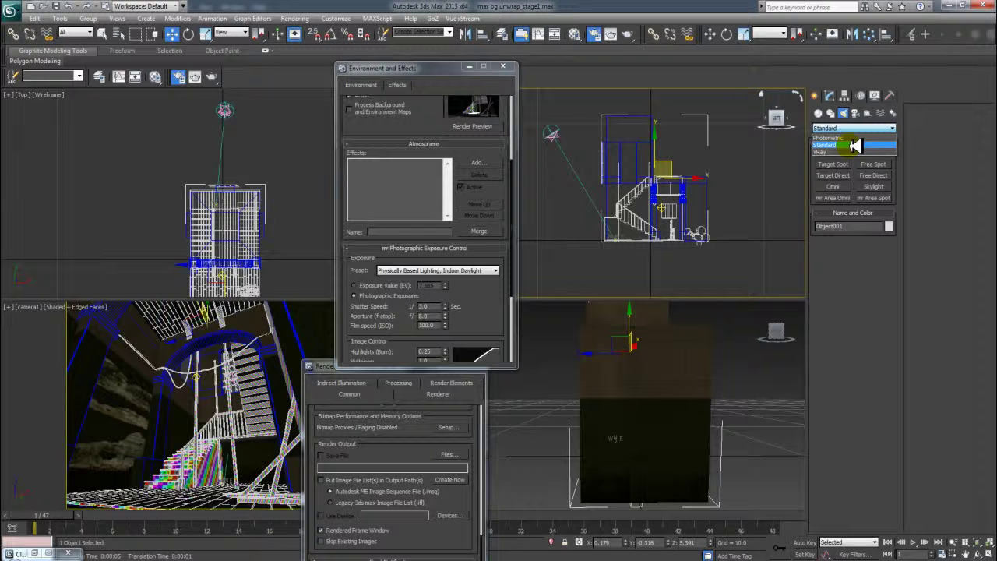
{"action": "left_click", "coordinate": [853, 138]}
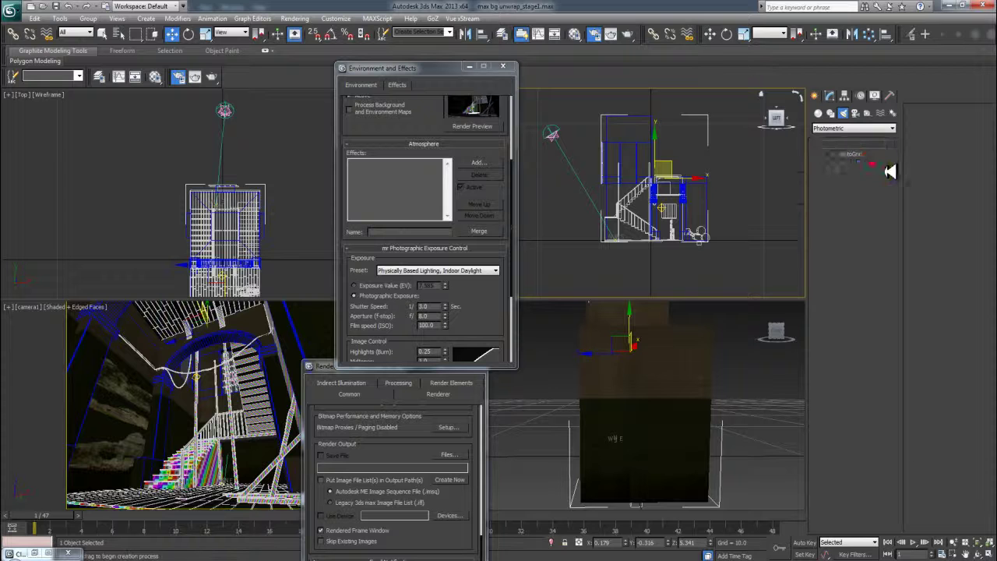
{"action": "left_click", "coordinate": [873, 165]}
{"action": "left_click", "coordinate": [962, 339]}
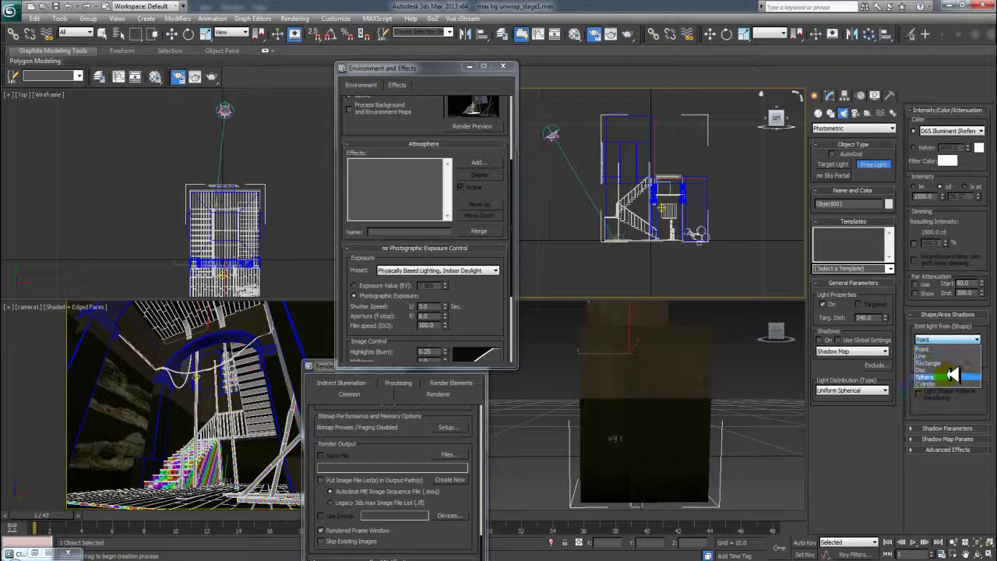
{"action": "left_click", "coordinate": [928, 363]}
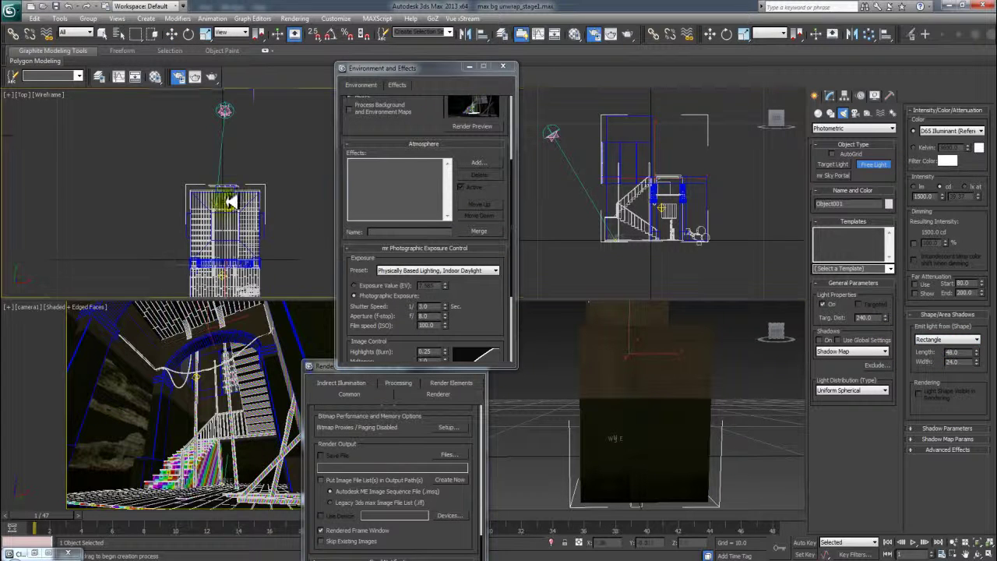
{"action": "middle_click_drag", "start_coordinate": [231, 243], "coordinate": [223, 164]}
{"action": "left_click", "coordinate": [222, 165]}
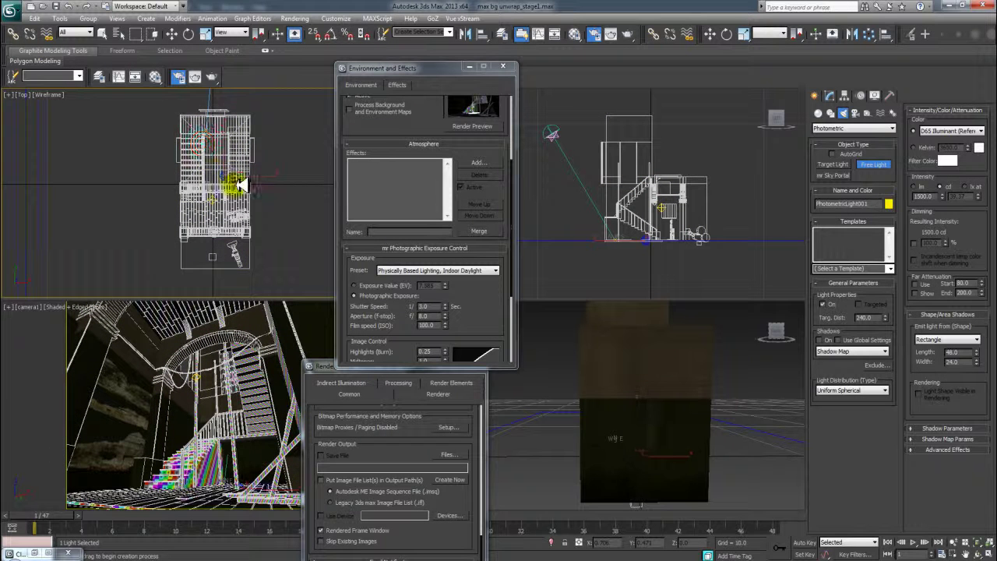
{"action": "right_click", "coordinate": [237, 182]}
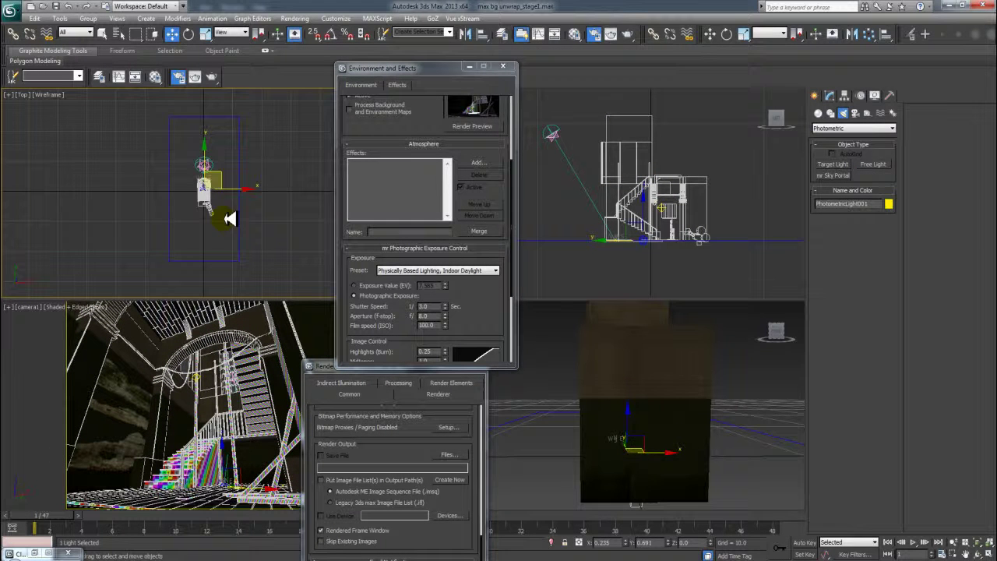
- Raise the light toward the upper landing and render the camera view again
{"action": "key", "text": "r"}
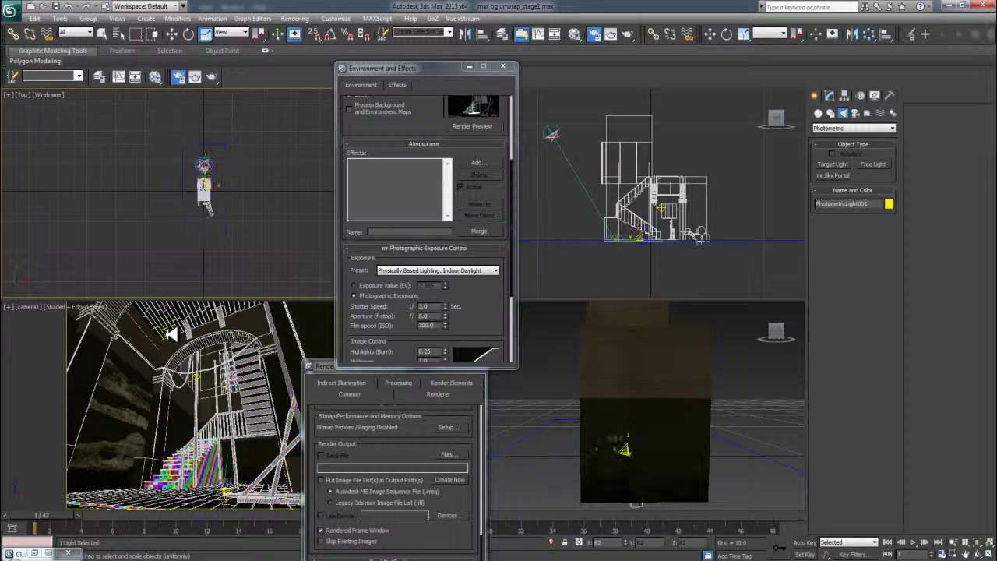
{"action": "scroll", "coordinate": [696, 257], "scroll_direction": "up", "scroll_amount": 2}
{"action": "scroll", "coordinate": [704, 233], "scroll_direction": "up", "scroll_amount": 2}
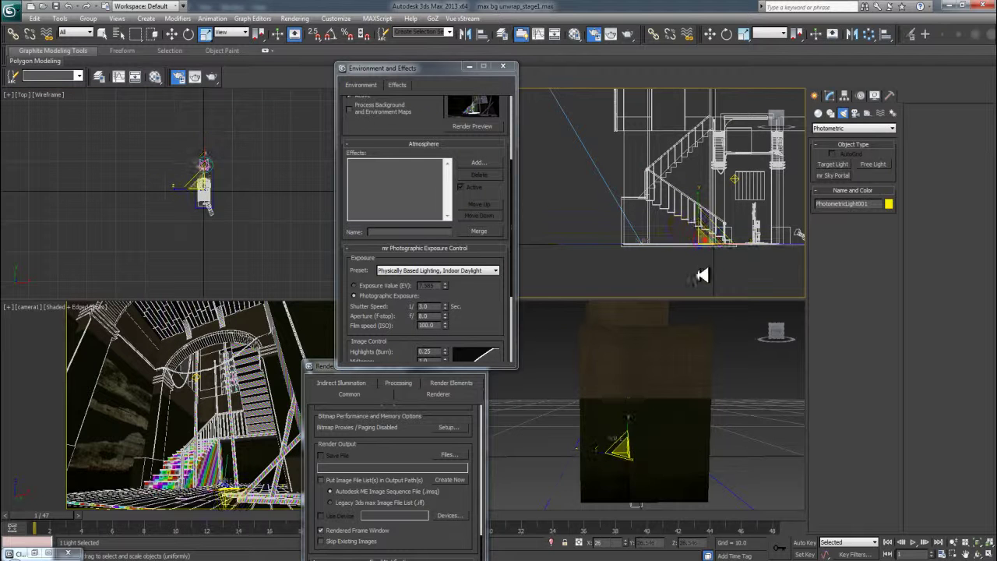
{"action": "scroll", "coordinate": [705, 241], "scroll_direction": "down", "scroll_amount": 2}
{"action": "scroll", "coordinate": [707, 237], "scroll_direction": "down", "scroll_amount": 2}
{"action": "key", "text": "w"}
{"action": "left_click_drag", "start_coordinate": [603, 257], "coordinate": [659, 168]}
{"action": "key", "text": "r"}
{"action": "scroll", "coordinate": [270, 188], "scroll_direction": "up", "scroll_amount": 3}
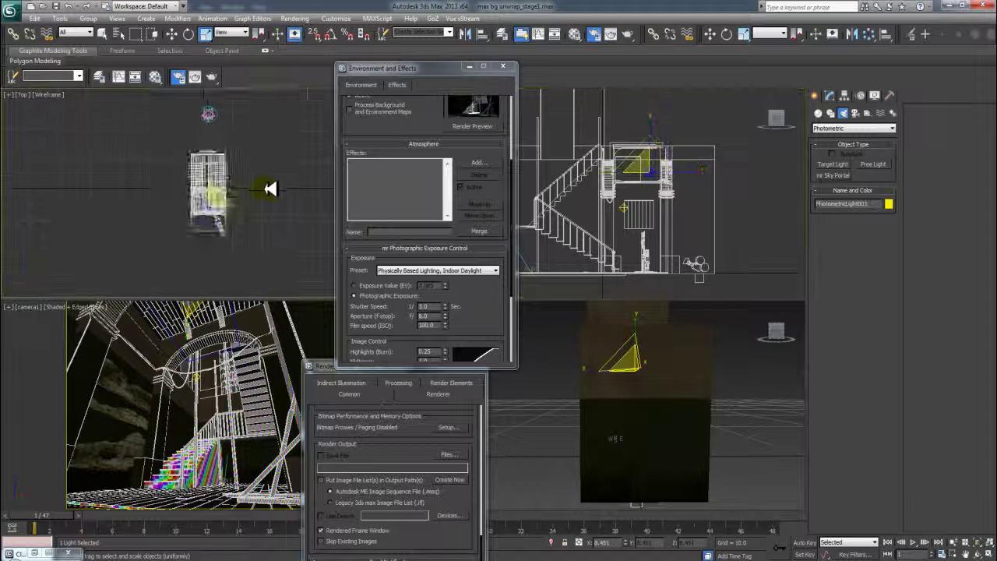
{"action": "scroll", "coordinate": [270, 189], "scroll_direction": "up", "scroll_amount": 3}
{"action": "right_click", "coordinate": [234, 366]}
{"action": "left_click", "coordinate": [630, 35]}
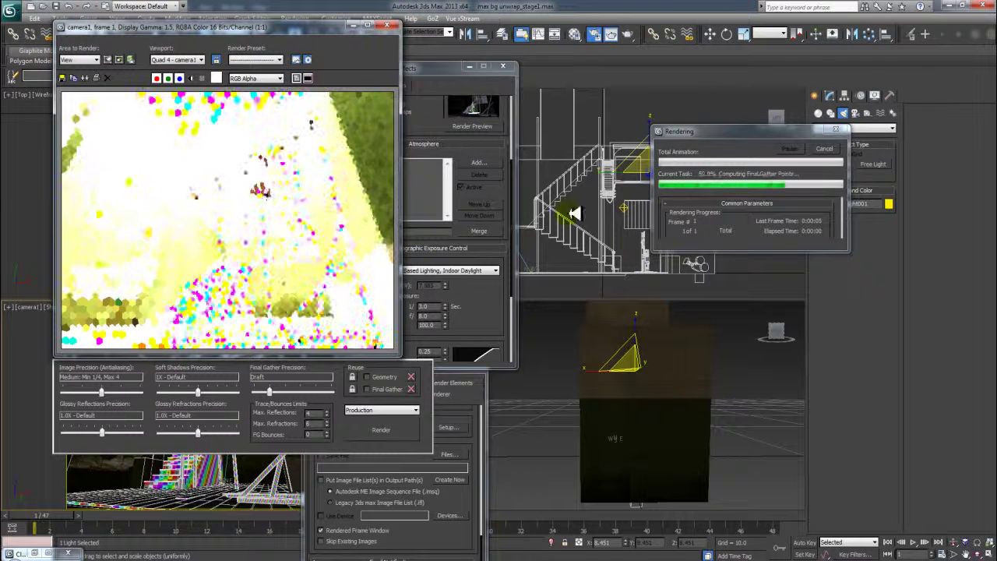
- Cancel the render and raise the exposure shutter speed to about 16 in the preview
{"action": "left_click", "coordinate": [824, 148]}
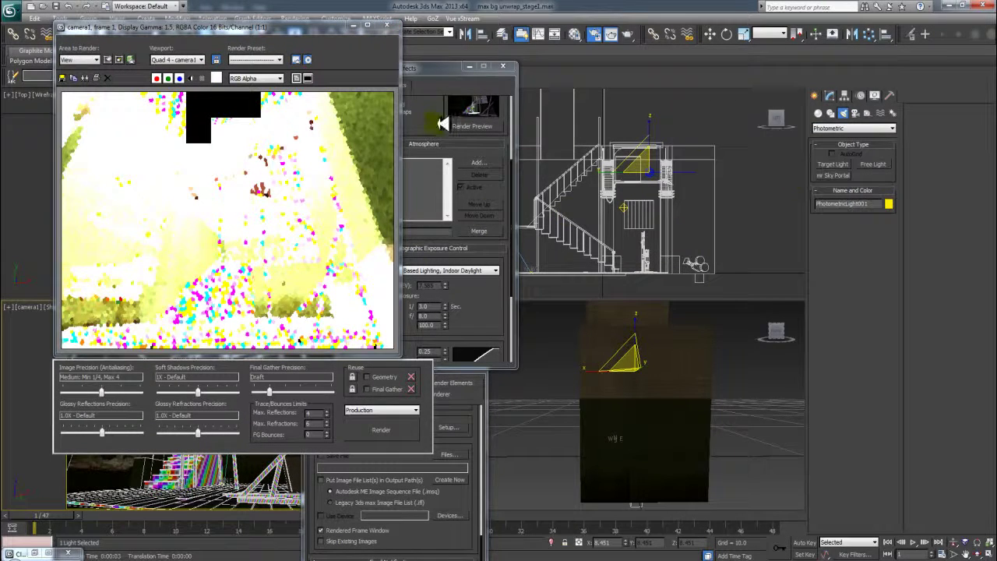
{"action": "left_click_drag", "start_coordinate": [441, 124], "coordinate": [487, 186]}
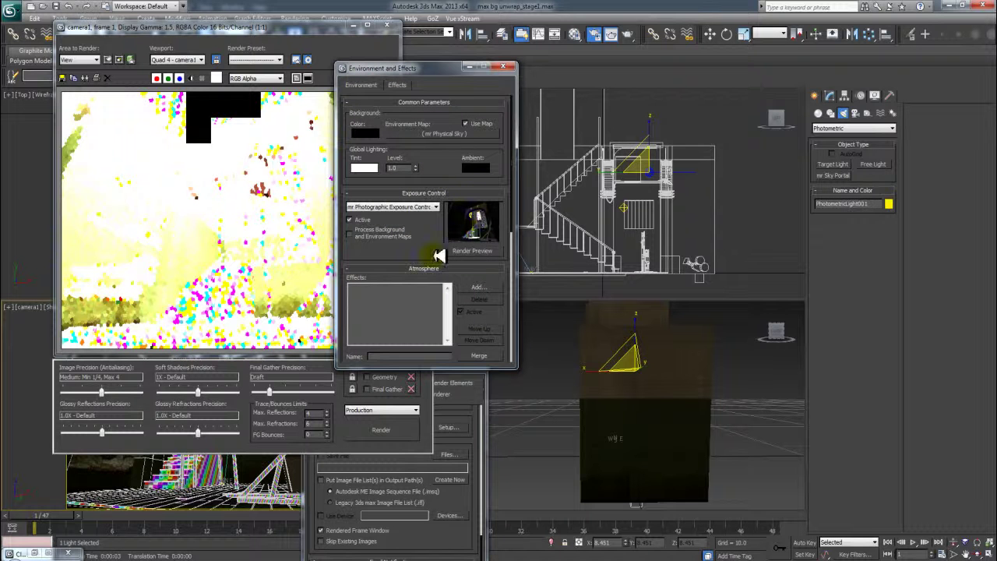
{"action": "left_click", "coordinate": [466, 252]}
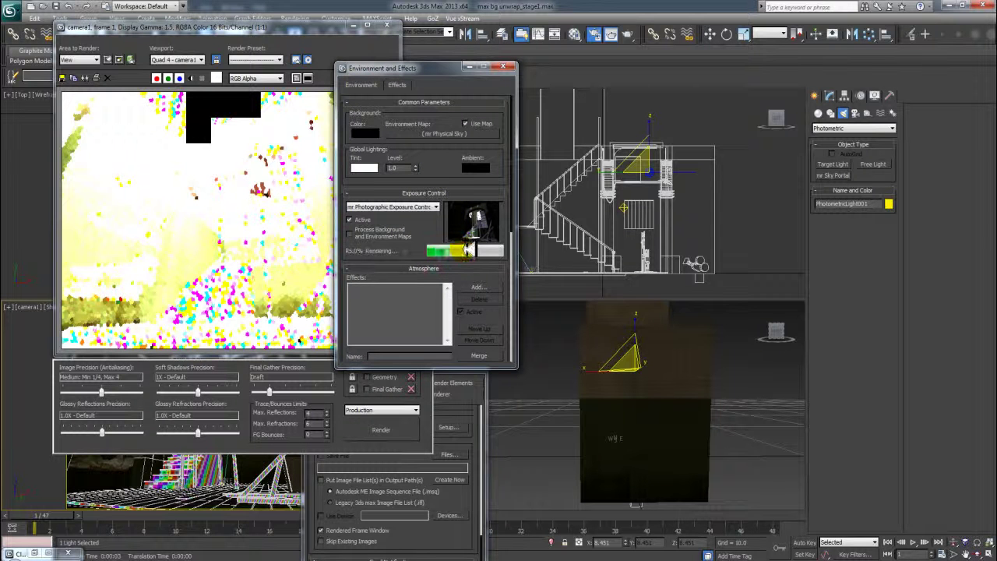
{"action": "left_click_drag", "start_coordinate": [447, 239], "coordinate": [441, 206]}
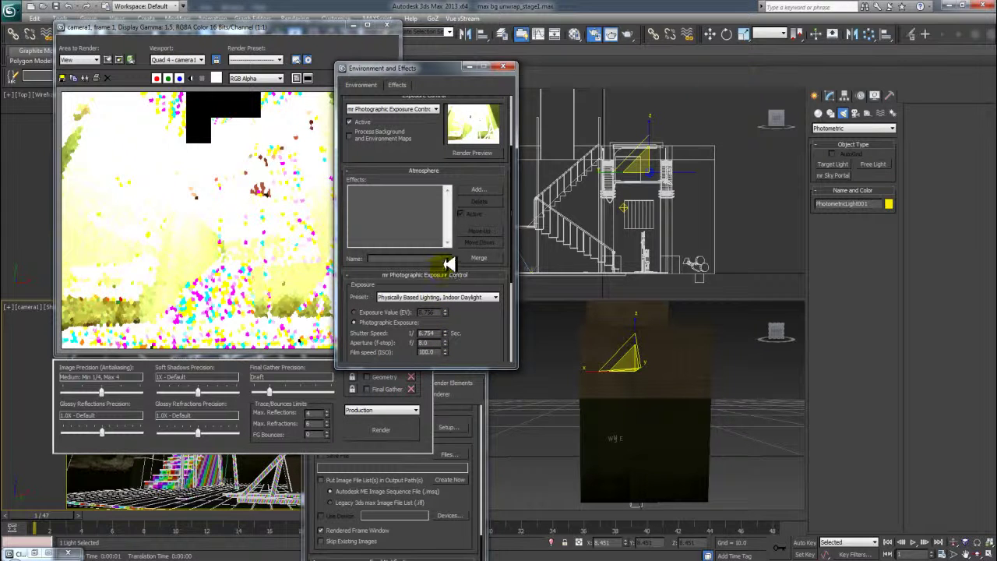
{"action": "left_click", "coordinate": [477, 152]}
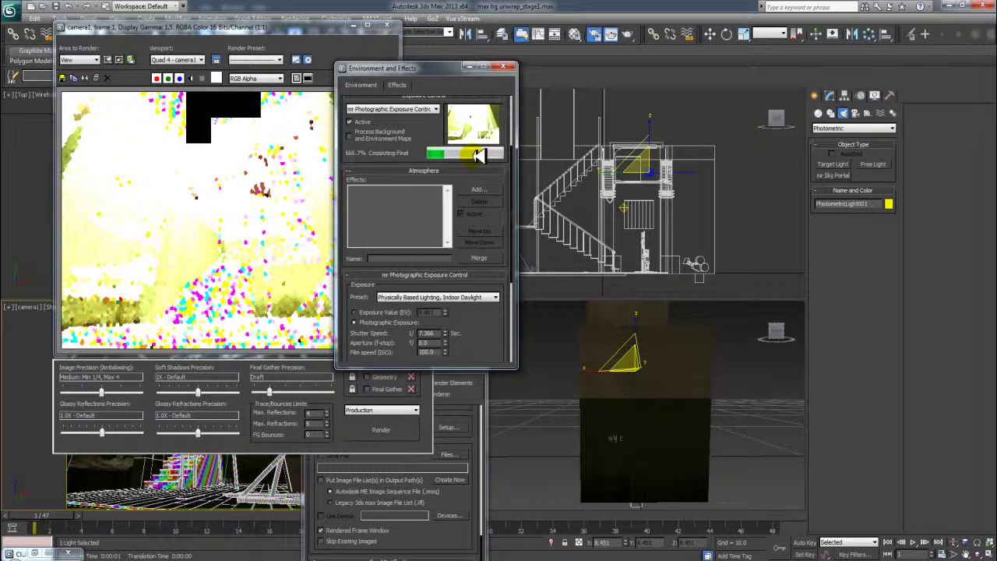
{"action": "left_click_drag", "start_coordinate": [449, 333], "coordinate": [444, 268]}
{"action": "left_click_drag", "start_coordinate": [478, 163], "coordinate": [477, 145]}
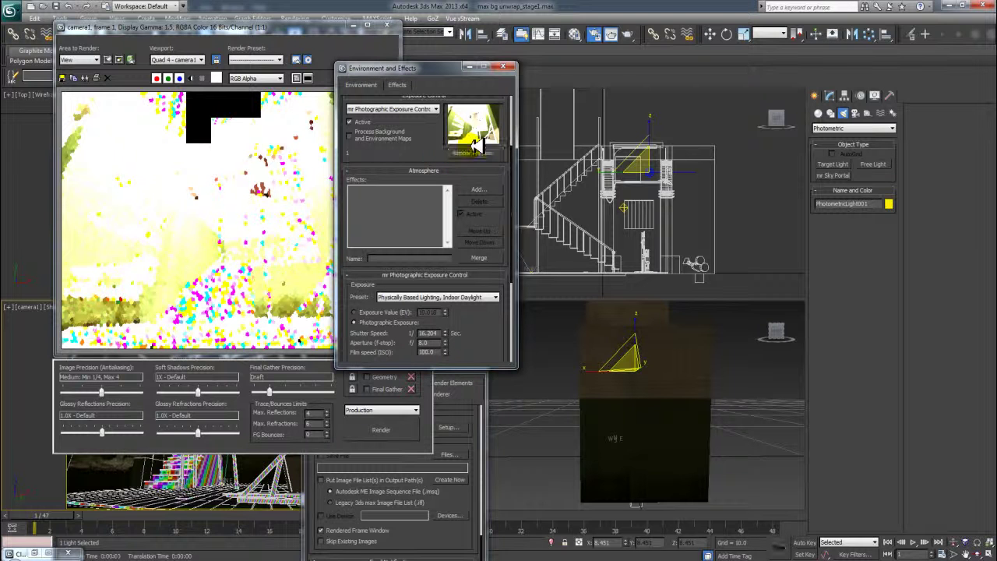
- Preview the adjusted exposure and close the curve editor, object properties and frame windows
{"action": "right_click", "coordinate": [226, 475]}
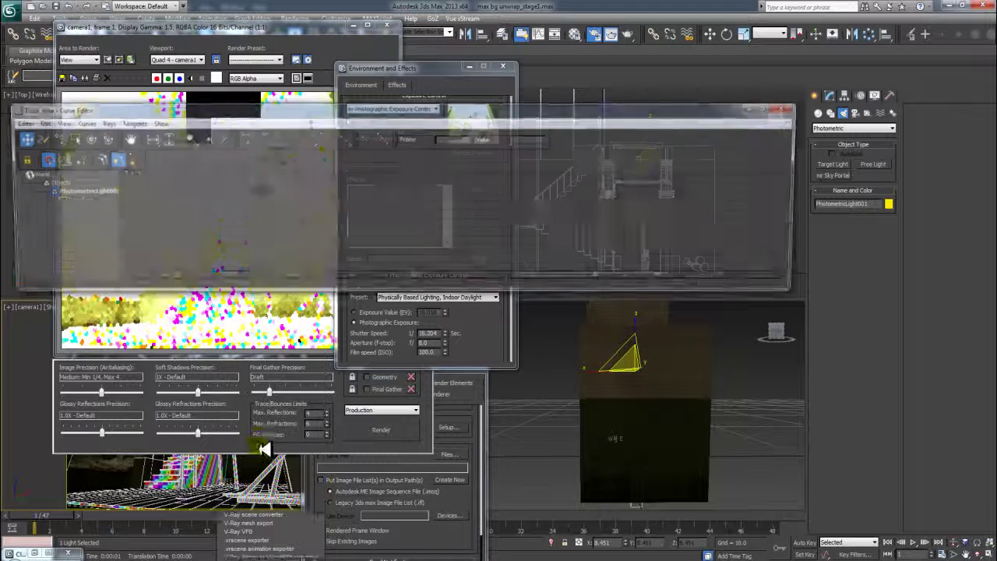
{"action": "left_click", "coordinate": [237, 479]}
{"action": "left_click", "coordinate": [791, 111]}
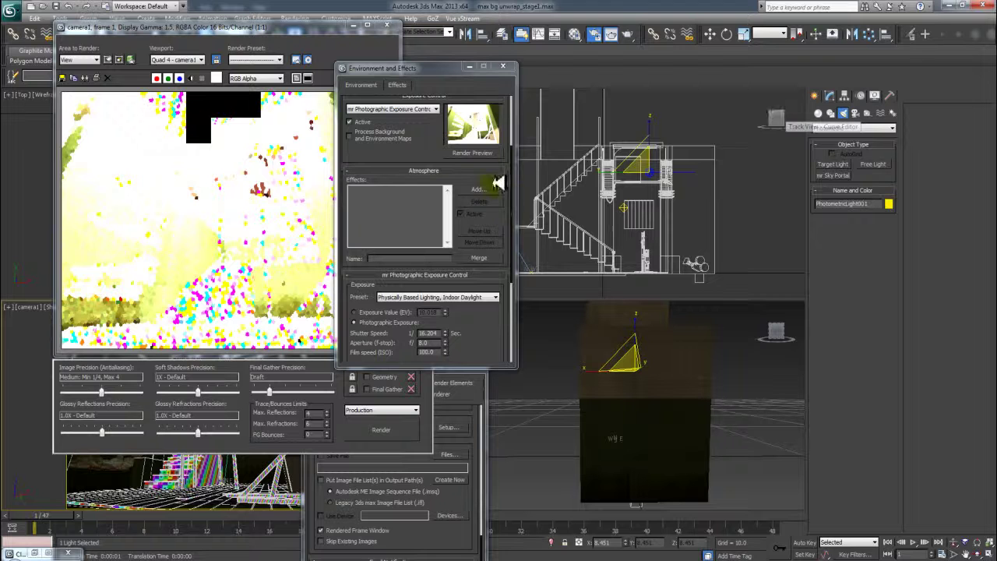
{"action": "left_click_drag", "start_coordinate": [498, 184], "coordinate": [462, 252]}
{"action": "left_click", "coordinate": [463, 250]}
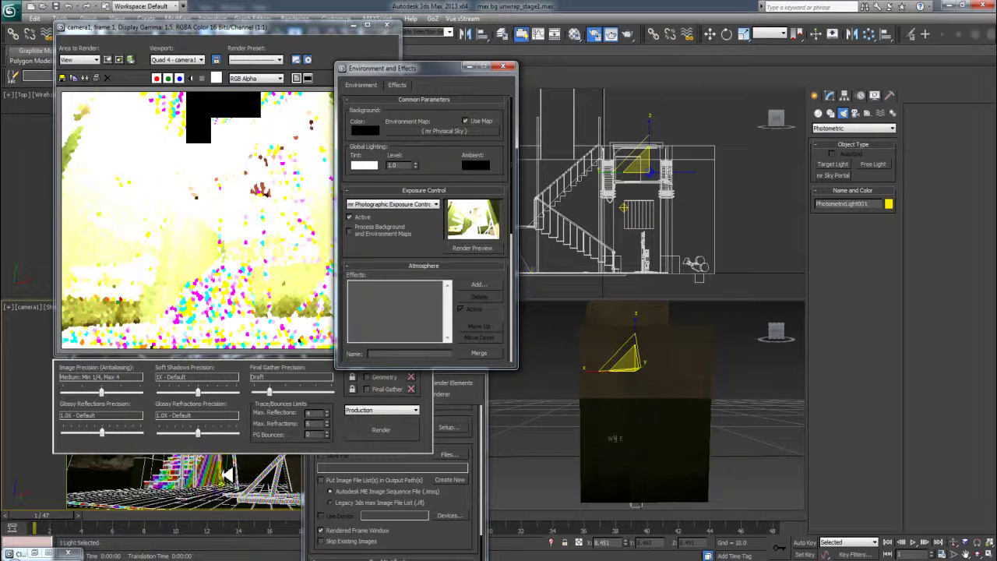
{"action": "left_click", "coordinate": [592, 433]}
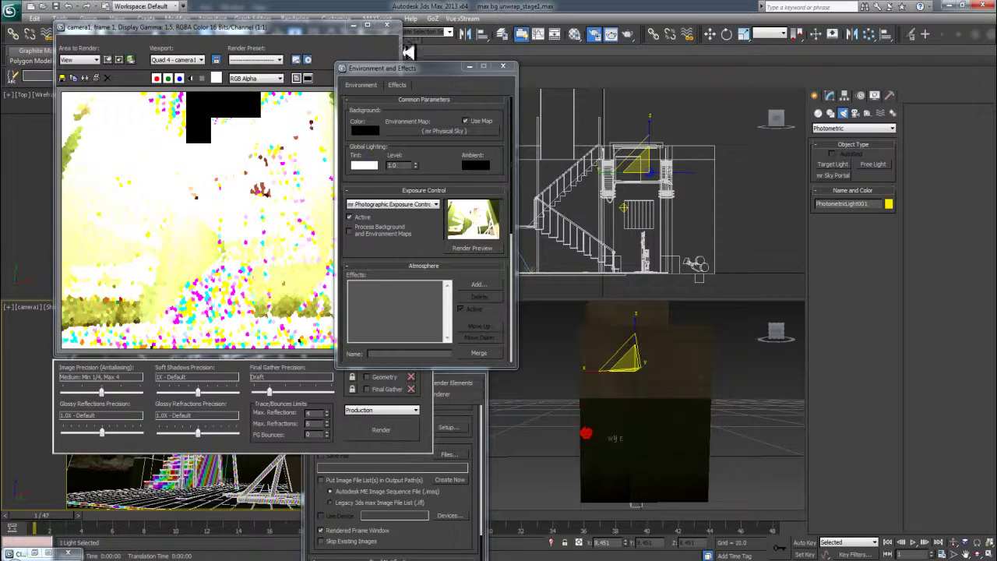
{"action": "left_click", "coordinate": [386, 25]}
- Test-render the camera view, close the windows, and select the wall Object001
{"action": "right_click", "coordinate": [259, 407]}
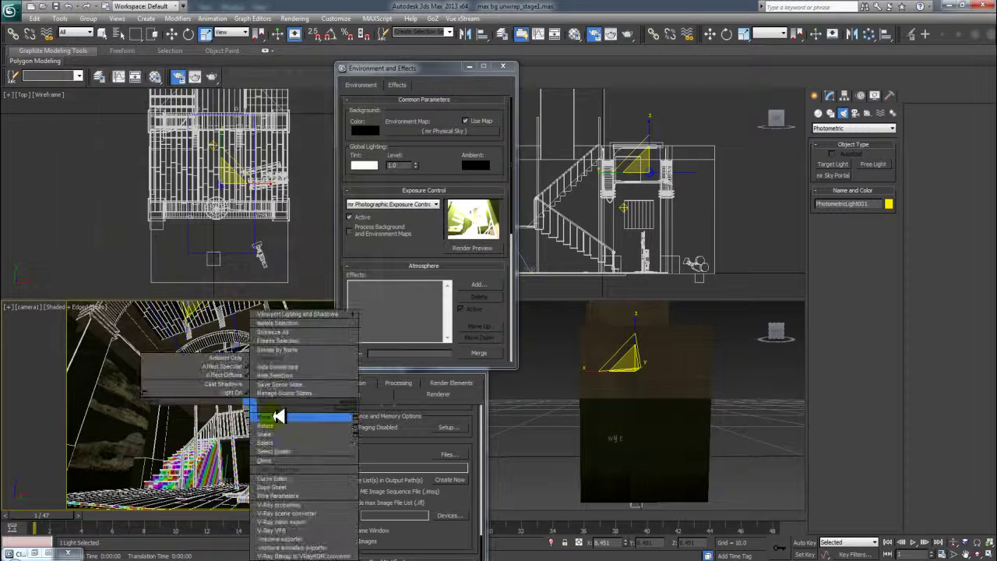
{"action": "left_click", "coordinate": [279, 415]}
{"action": "key", "text": "shift+q"}
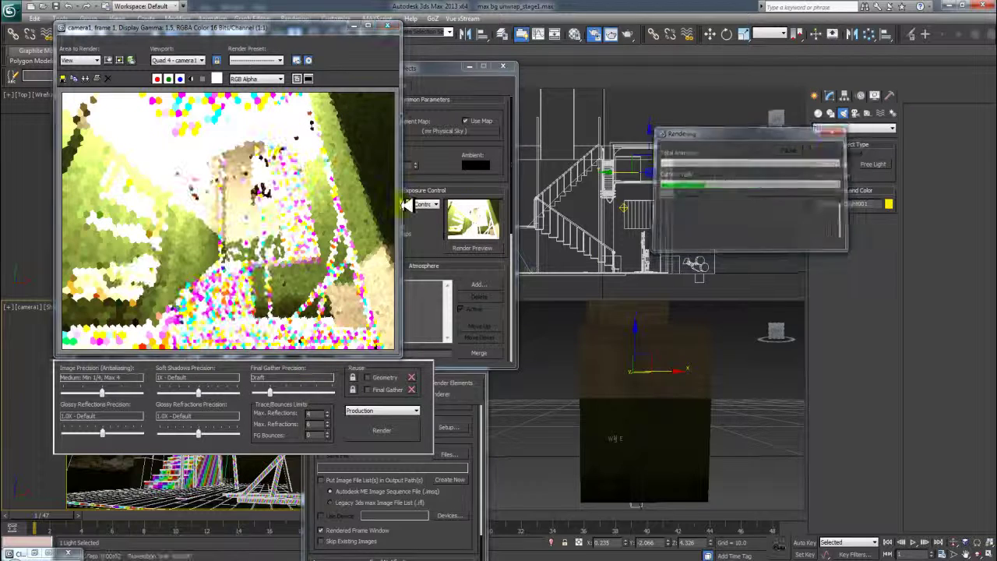
{"action": "left_click", "coordinate": [504, 66]}
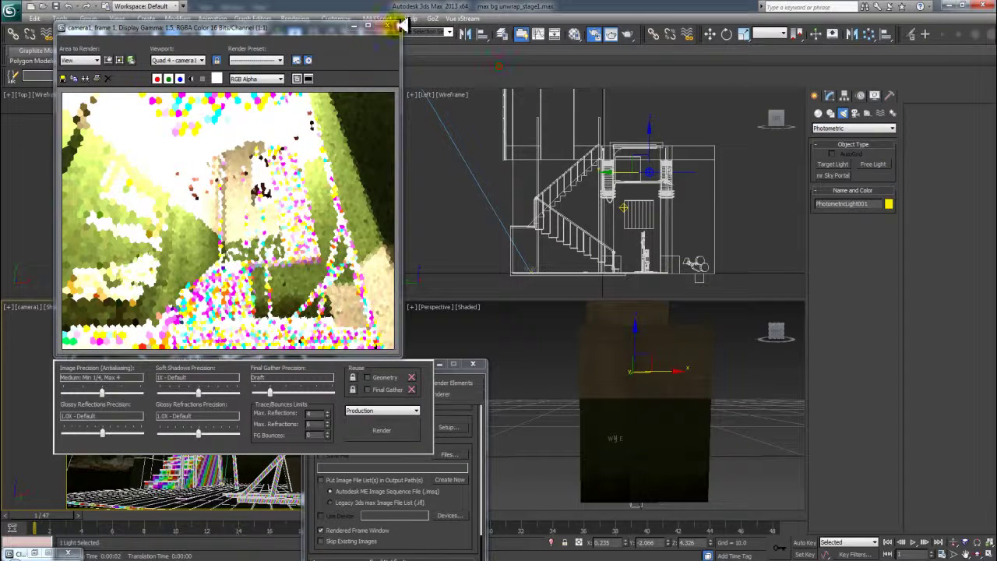
{"action": "left_click", "coordinate": [387, 25]}
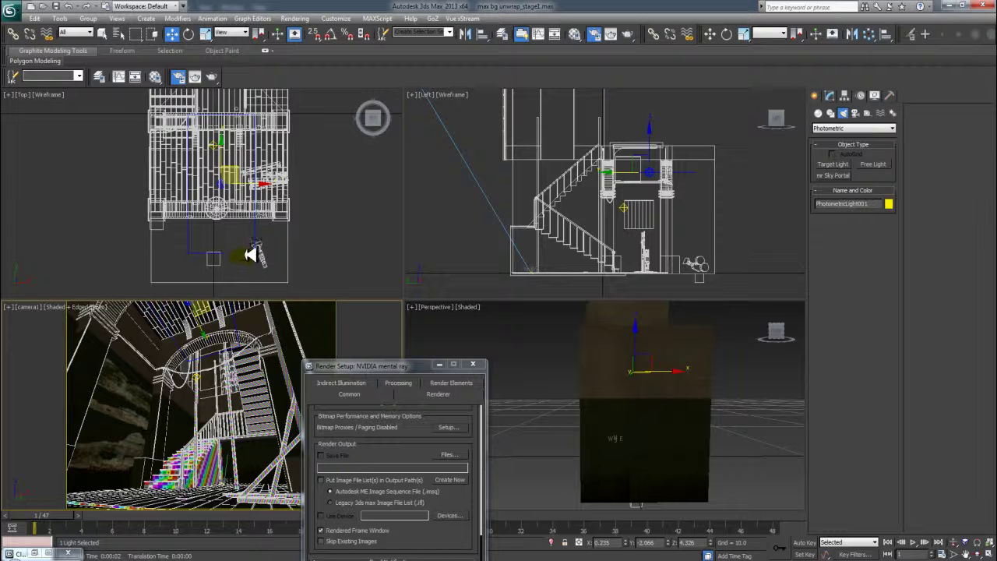
{"action": "left_click", "coordinate": [246, 257]}
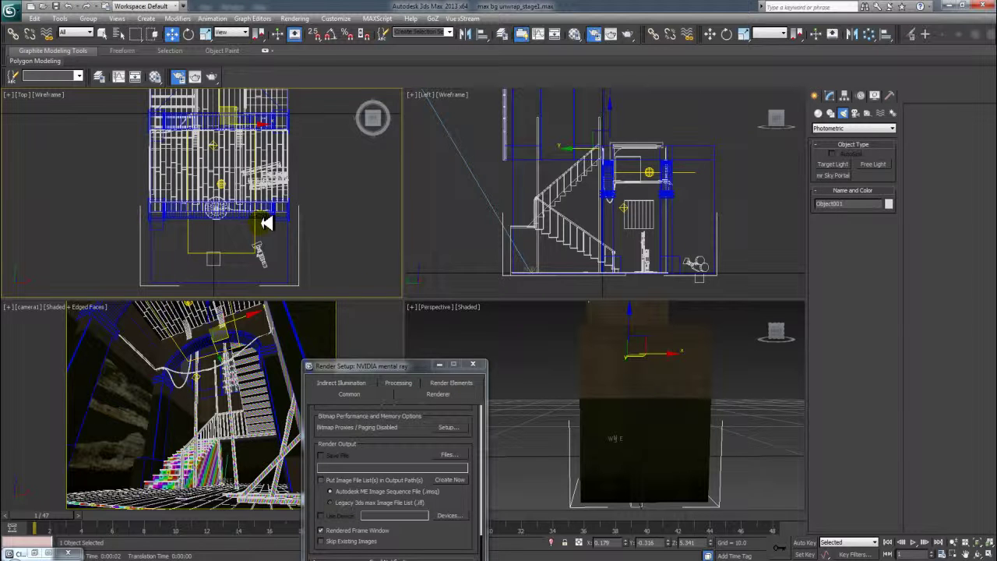
- Keep the Indoor Daylight exposure preset, then start and cancel a test render
{"action": "key", "text": "8"}
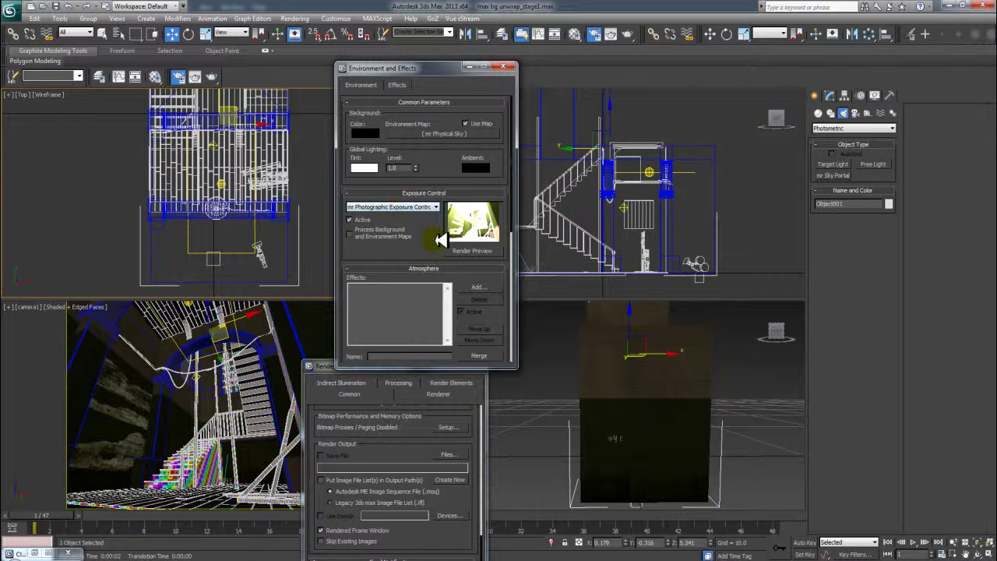
{"action": "scroll", "coordinate": [440, 240], "scroll_direction": "down", "scroll_amount": 5}
{"action": "left_click", "coordinate": [433, 264]}
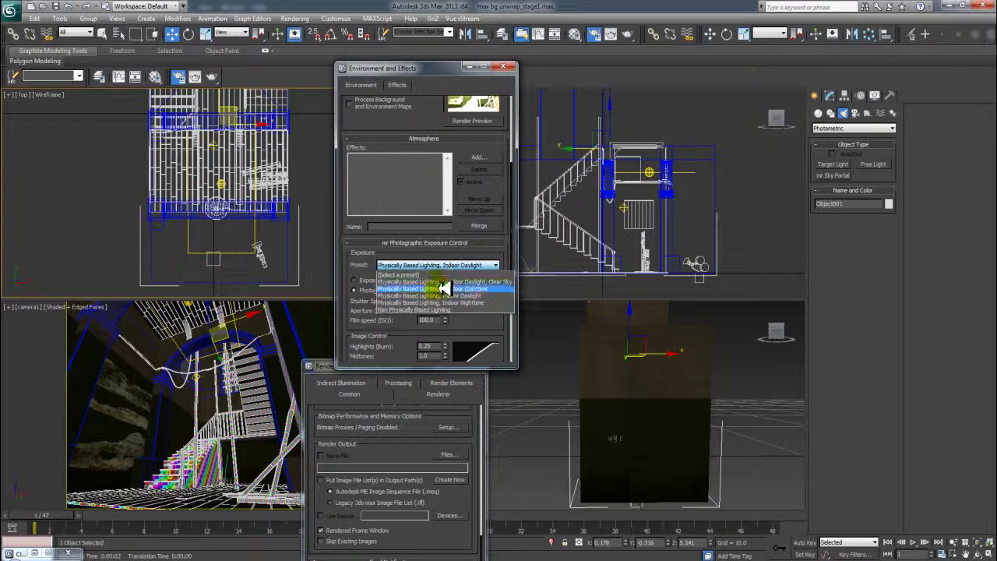
{"action": "left_click", "coordinate": [442, 293]}
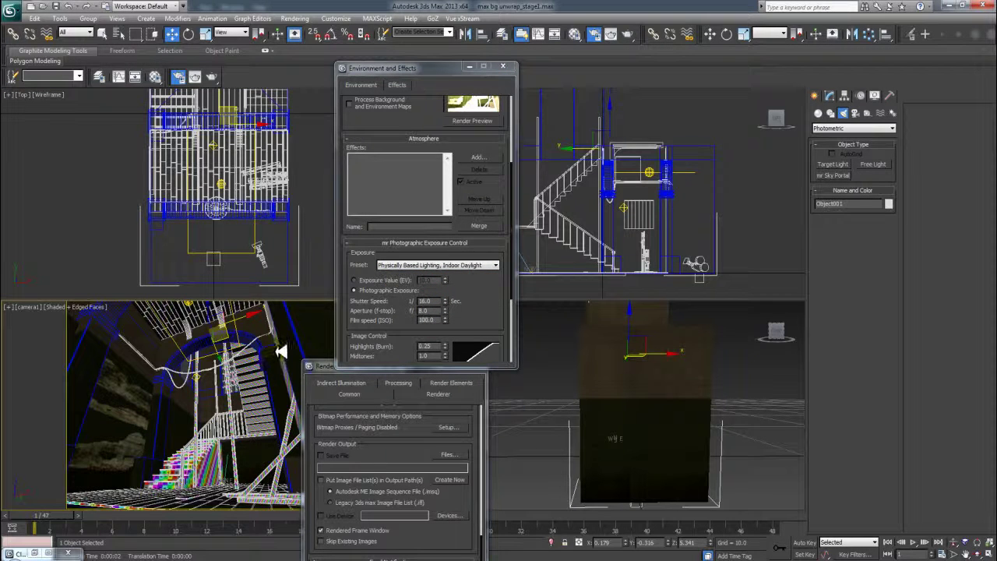
{"action": "key", "text": "shift+q"}
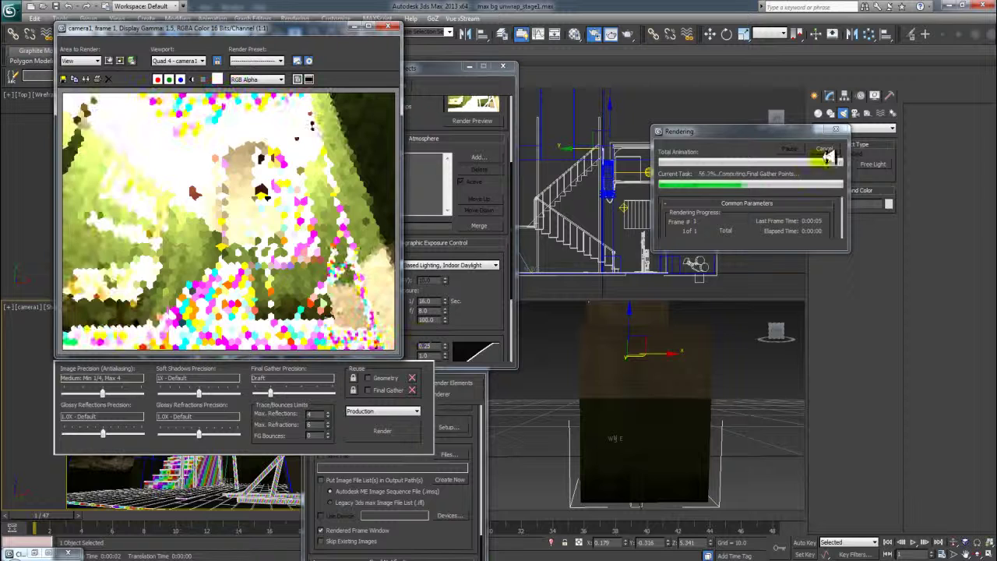
{"action": "left_click", "coordinate": [827, 153]}
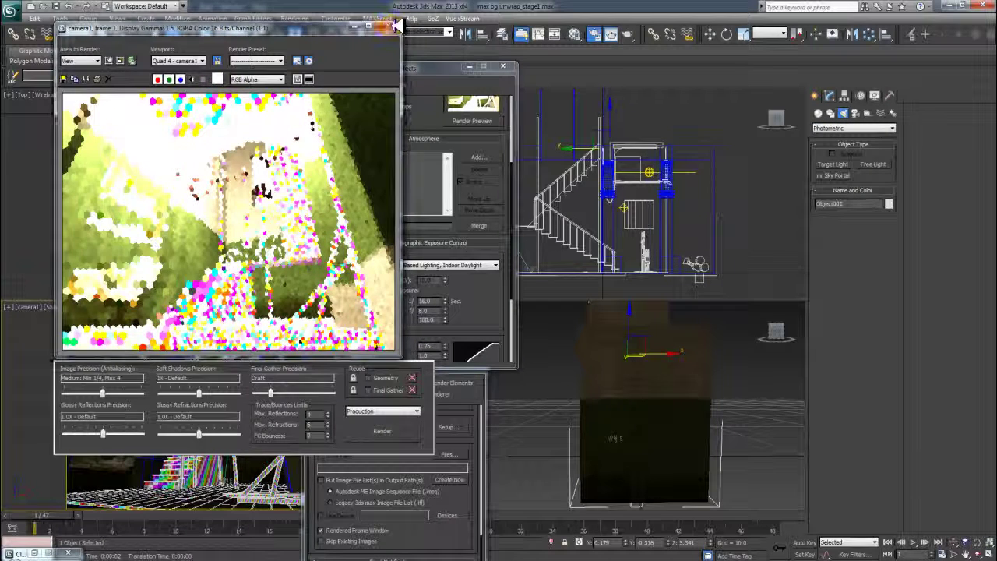
{"action": "left_click", "coordinate": [392, 25]}
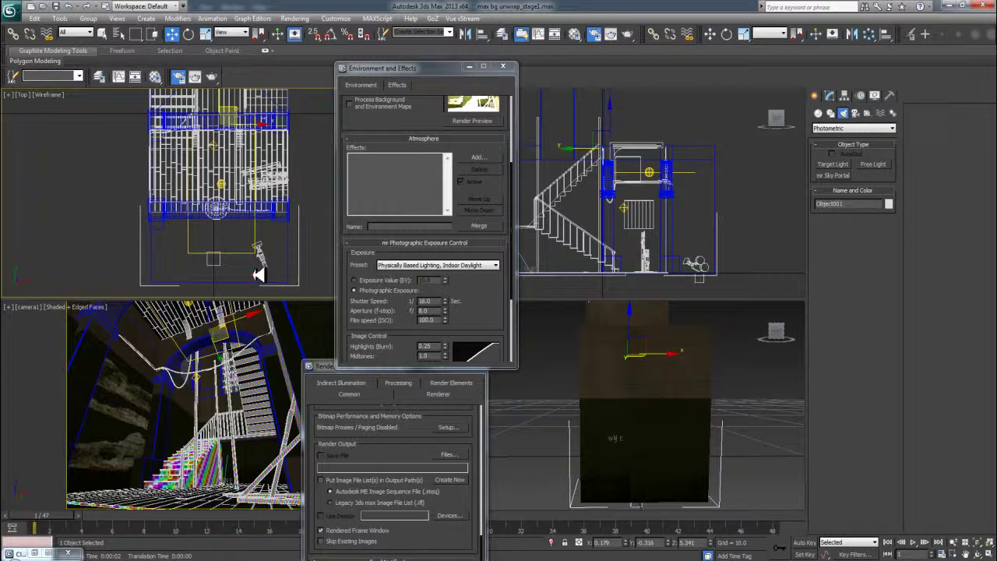
- Select Object001, set the selection filter to Lights, and select PhotometricLight001
{"action": "left_click", "coordinate": [291, 257]}
{"action": "left_click", "coordinate": [256, 254]}
{"action": "left_click", "coordinate": [828, 95]}
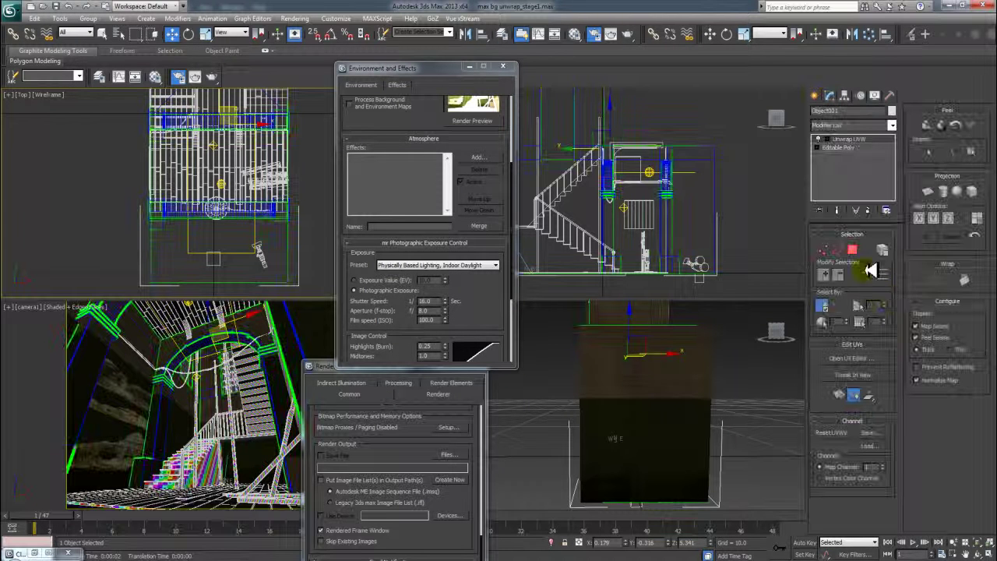
{"action": "left_click", "coordinate": [78, 32]}
{"action": "left_click", "coordinate": [76, 65]}
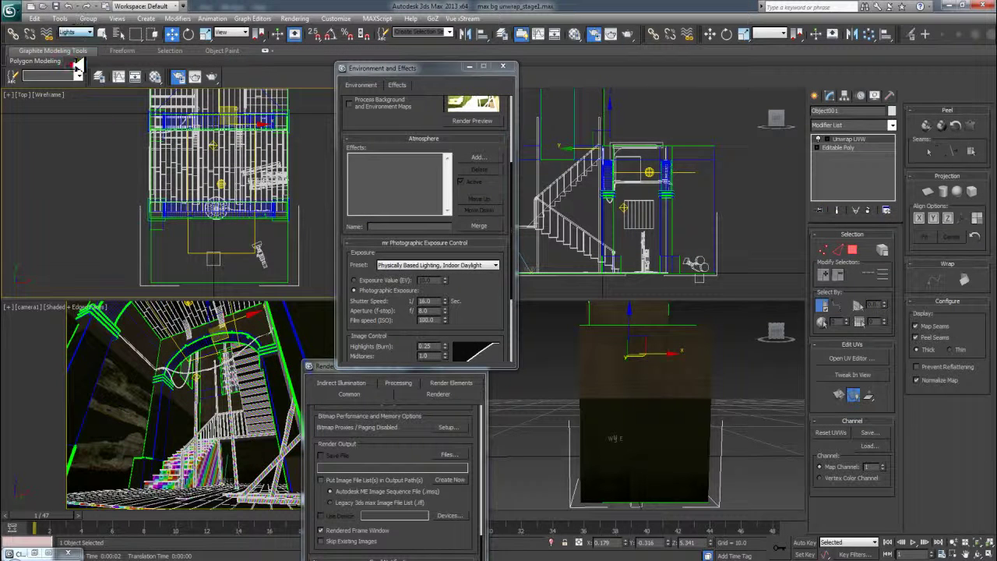
{"action": "left_click", "coordinate": [258, 252]}
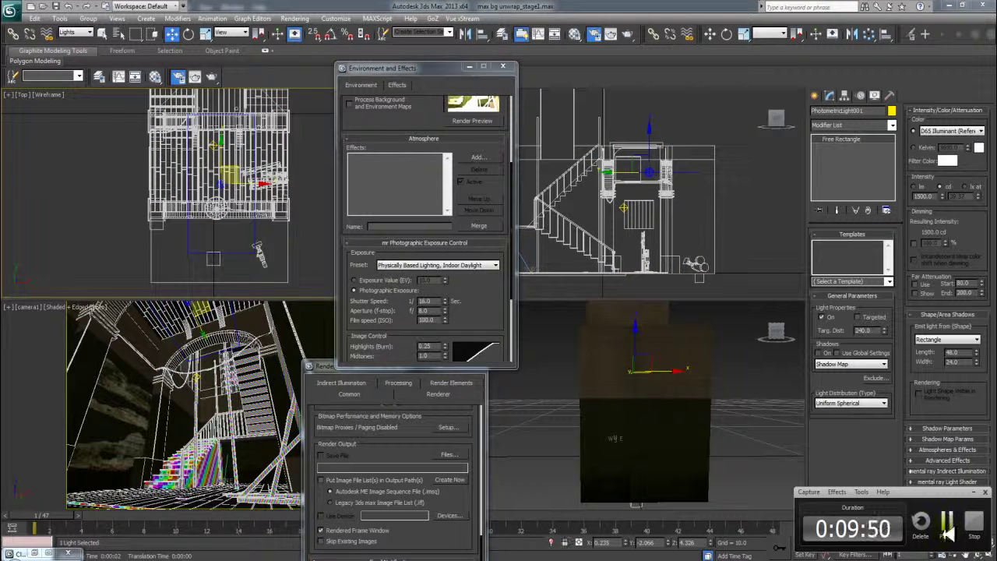